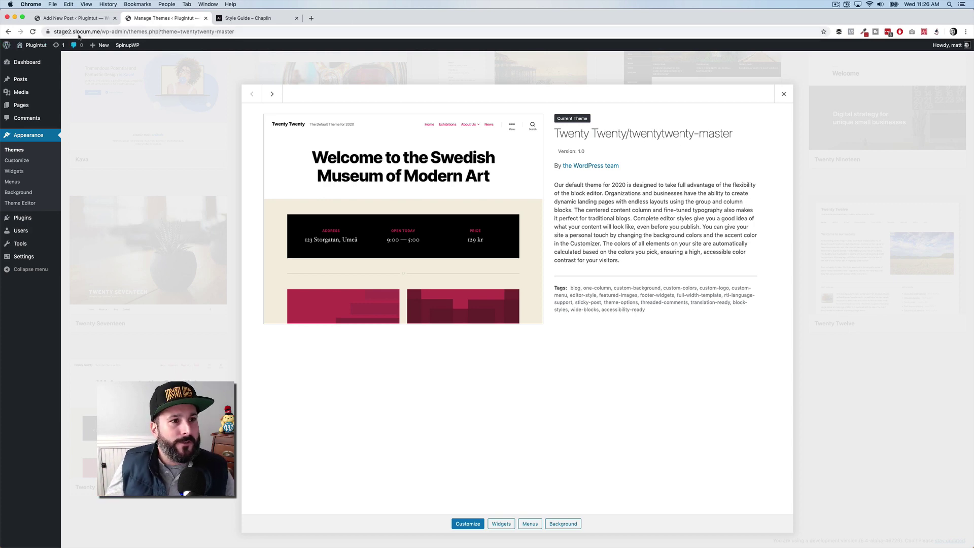
- Open the site's Pages list
{"action": "left_click", "coordinate": [84, 15]}
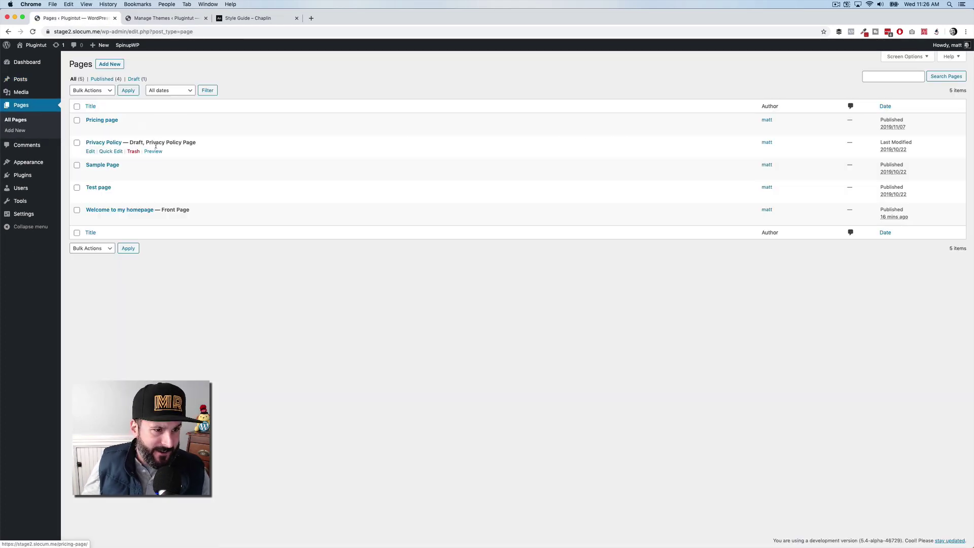
- Edit 'Welcome to my homepage', preview it on the live site, then return to the editor
{"action": "left_click", "coordinate": [91, 219]}
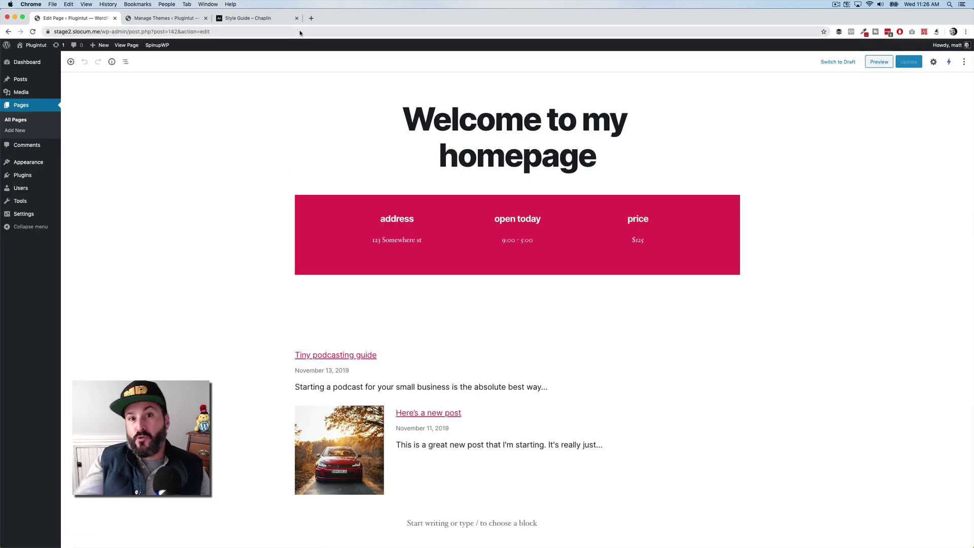
{"action": "left_click", "coordinate": [879, 62]}
{"action": "left_click", "coordinate": [163, 18]}
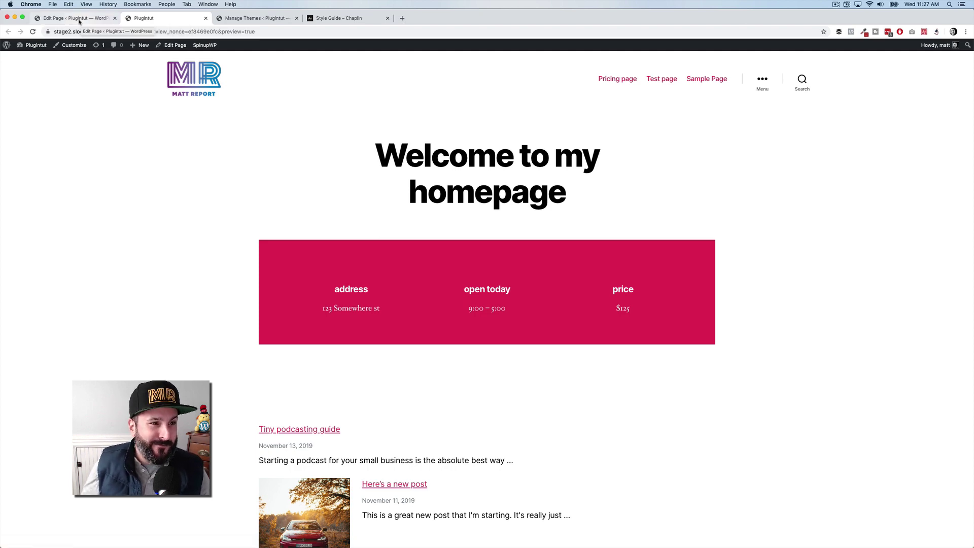
{"action": "scroll", "coordinate": [203, 266], "scroll_direction": "down", "scroll_amount": 5}
{"action": "scroll", "coordinate": [203, 266], "scroll_direction": "up", "scroll_amount": 5}
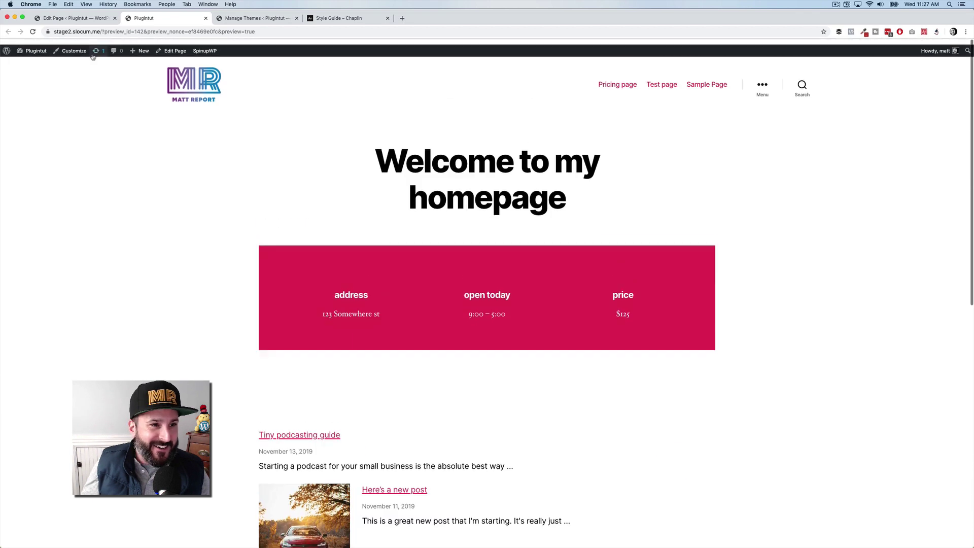
{"action": "left_click", "coordinate": [66, 20]}
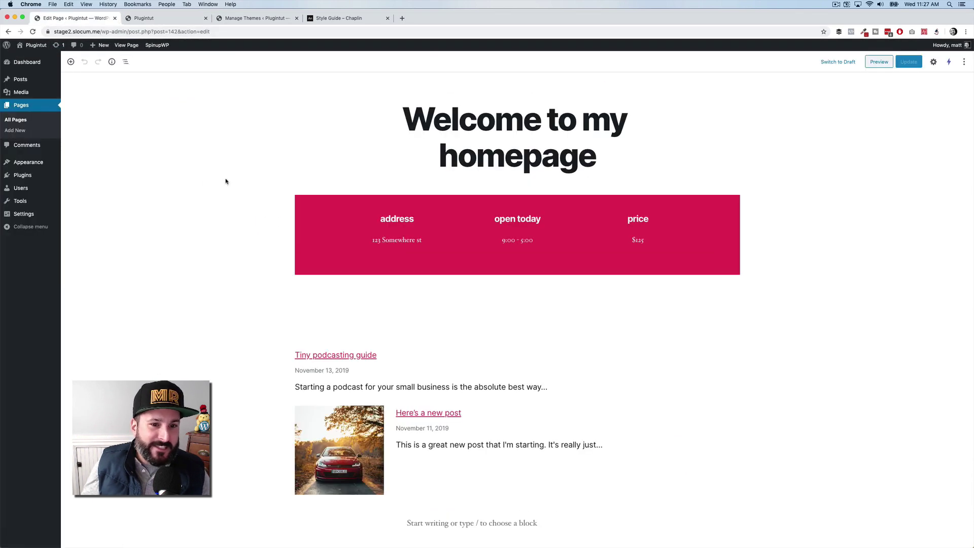
- Select the pink banner's Group block and toggle its alignment off and back to Wide Width
{"action": "left_click", "coordinate": [313, 246]}
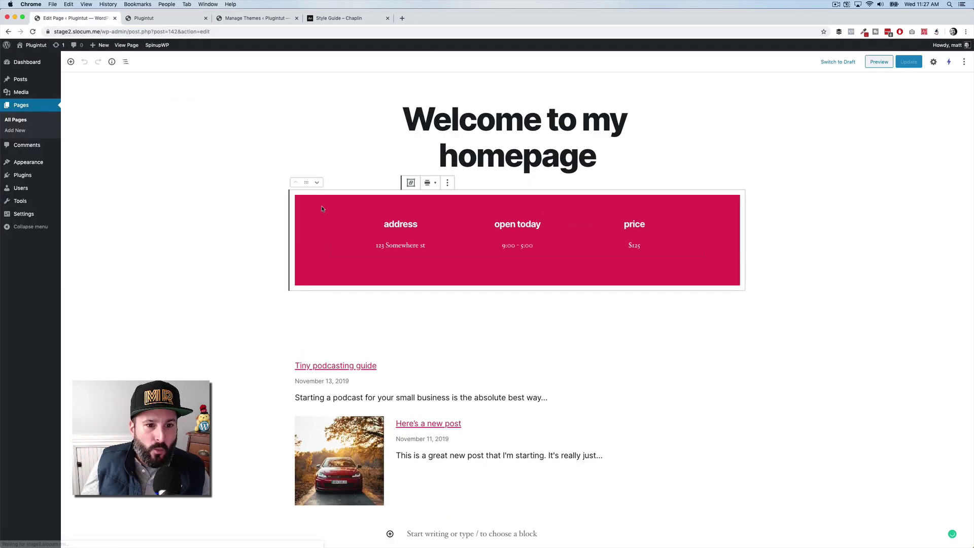
{"action": "left_click", "coordinate": [447, 182]}
{"action": "left_click", "coordinate": [272, 120]}
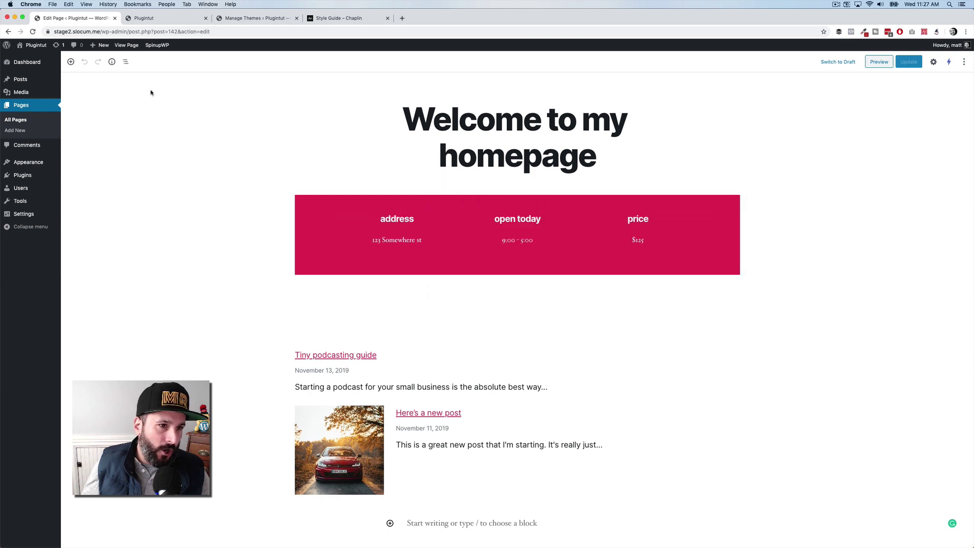
{"action": "left_click", "coordinate": [125, 61]}
{"action": "left_click", "coordinate": [137, 93]}
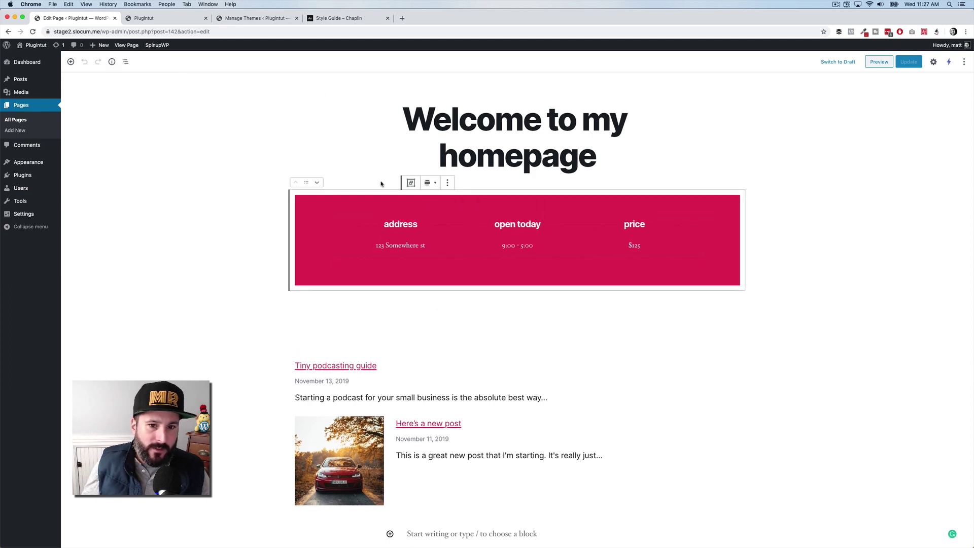
{"action": "left_click", "coordinate": [430, 183]}
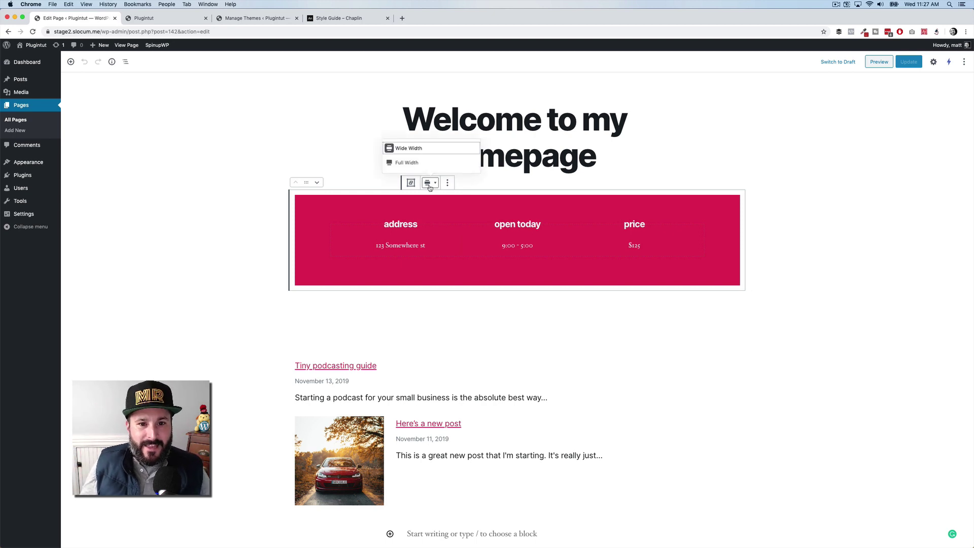
{"action": "left_click", "coordinate": [430, 154]}
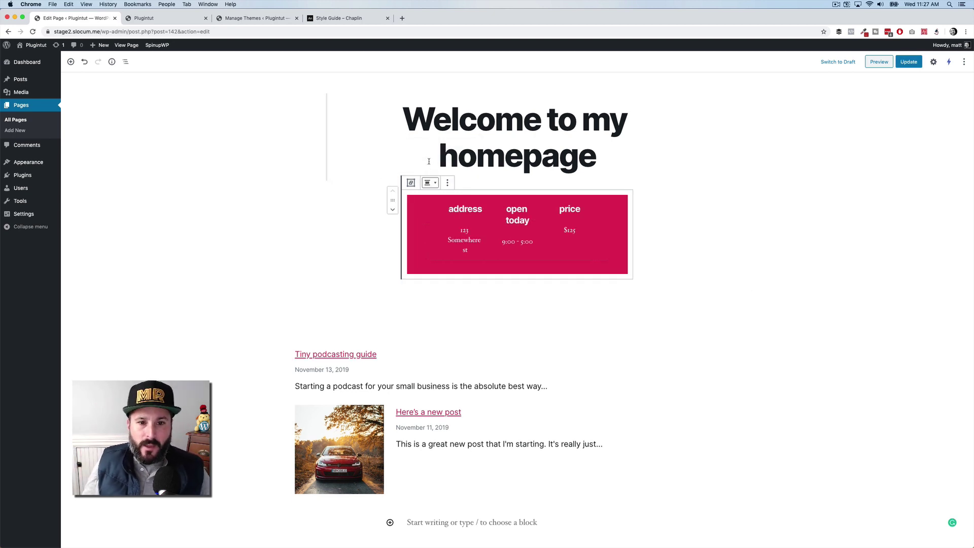
{"action": "left_click", "coordinate": [428, 183]}
{"action": "left_click", "coordinate": [422, 153]}
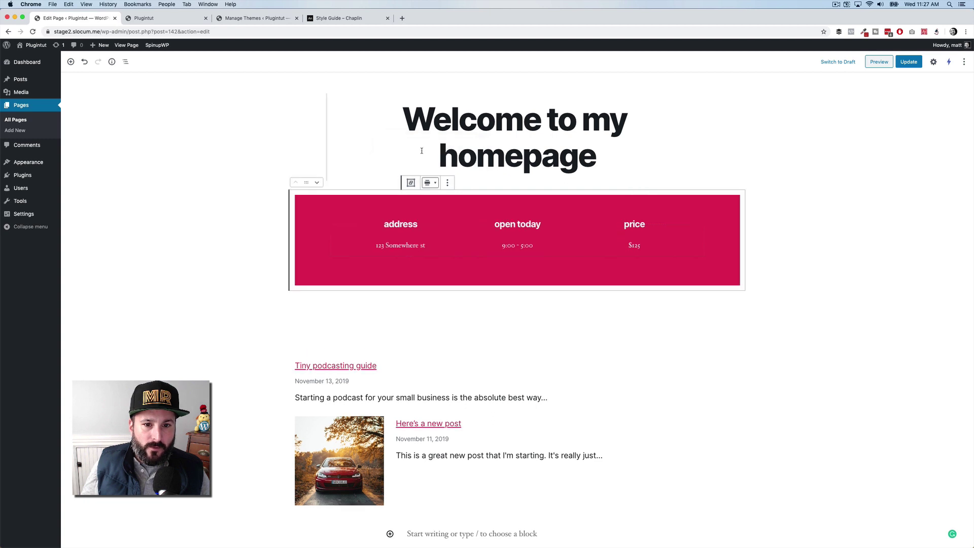
- Select the inner Columns block from the outline and show its settings
{"action": "left_click", "coordinate": [126, 62]}
{"action": "left_click", "coordinate": [113, 107]}
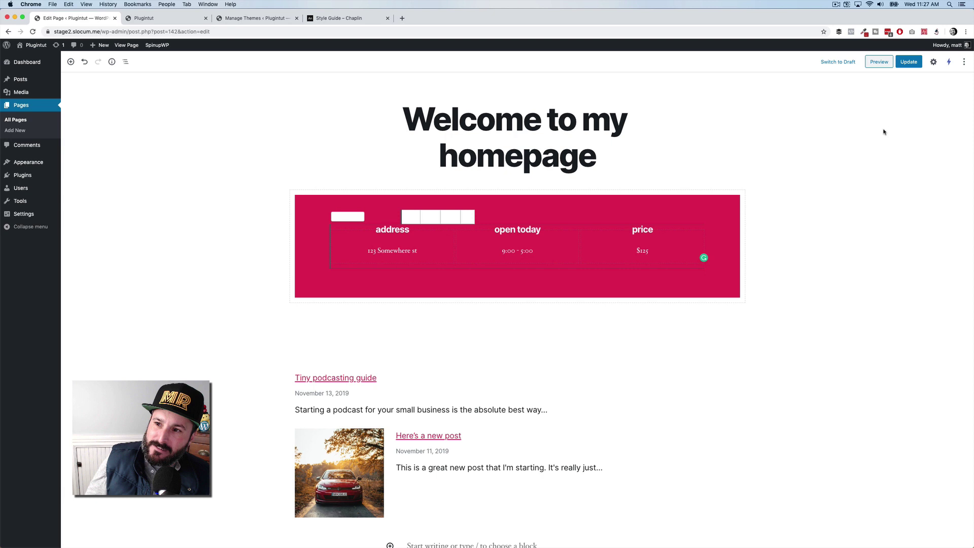
{"action": "left_click", "coordinate": [933, 62]}
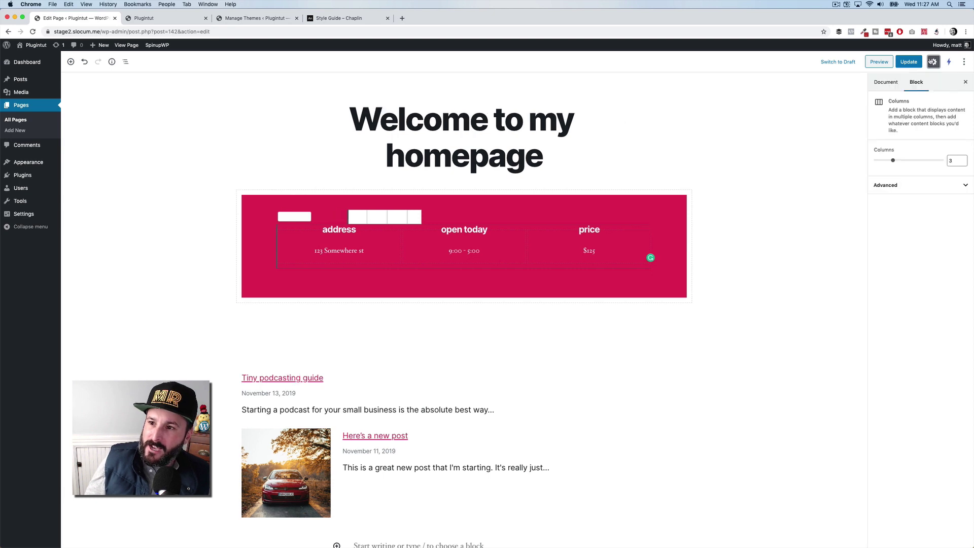
- Clear the pink background colour from the banner's Group block
{"action": "left_click", "coordinate": [888, 82]}
{"action": "left_click", "coordinate": [657, 205]}
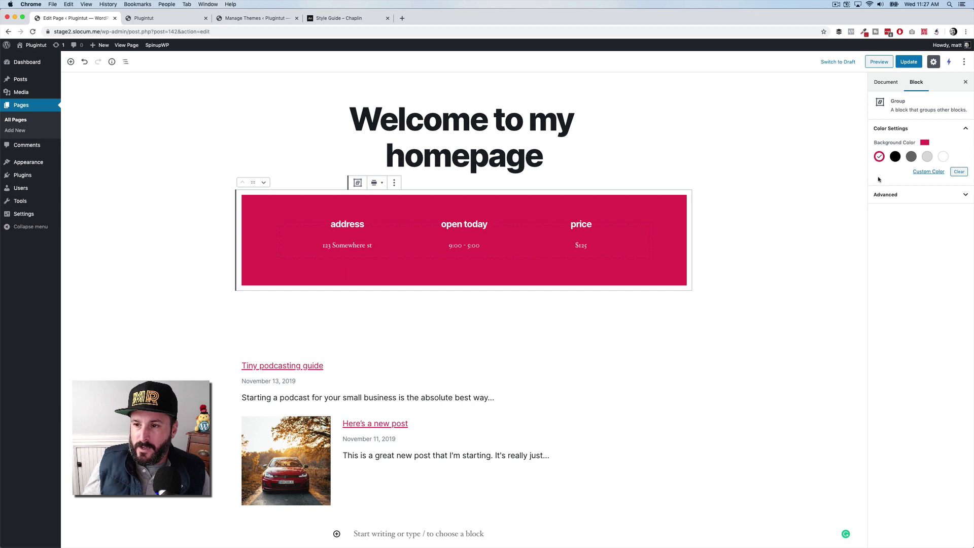
{"action": "left_click", "coordinate": [958, 172]}
- Select the Columns block from the outline and adjust its column count
{"action": "left_click", "coordinate": [435, 228]}
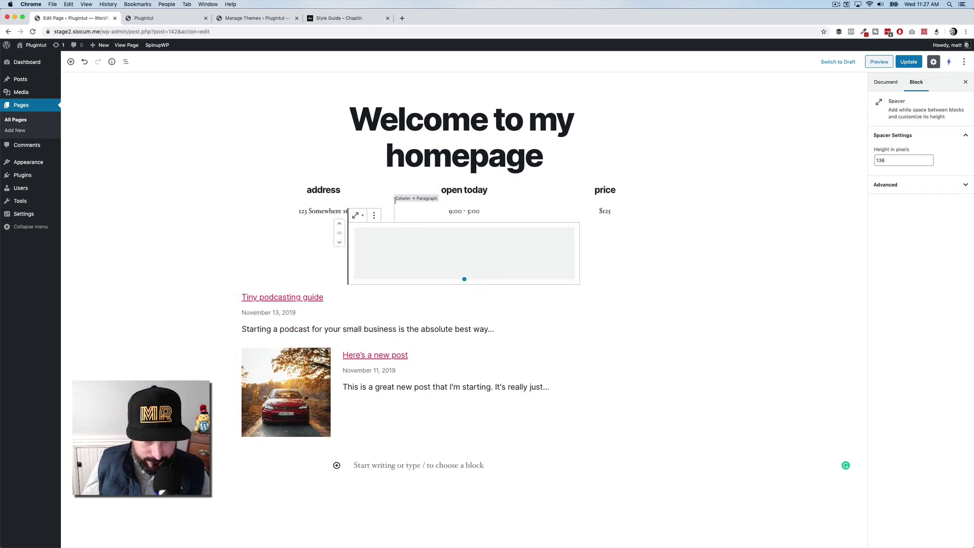
{"action": "left_click", "coordinate": [432, 218]}
{"action": "left_click", "coordinate": [330, 203]}
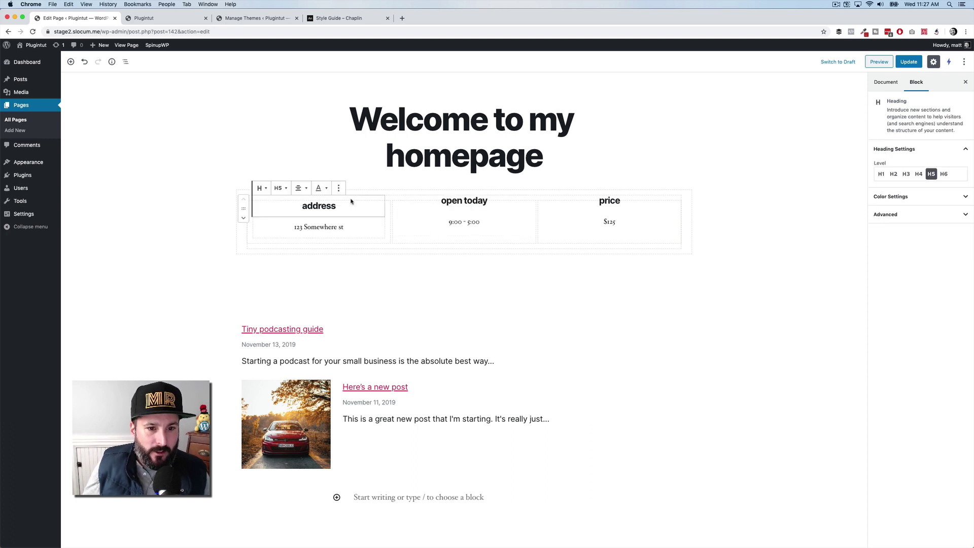
{"action": "left_click", "coordinate": [125, 62]}
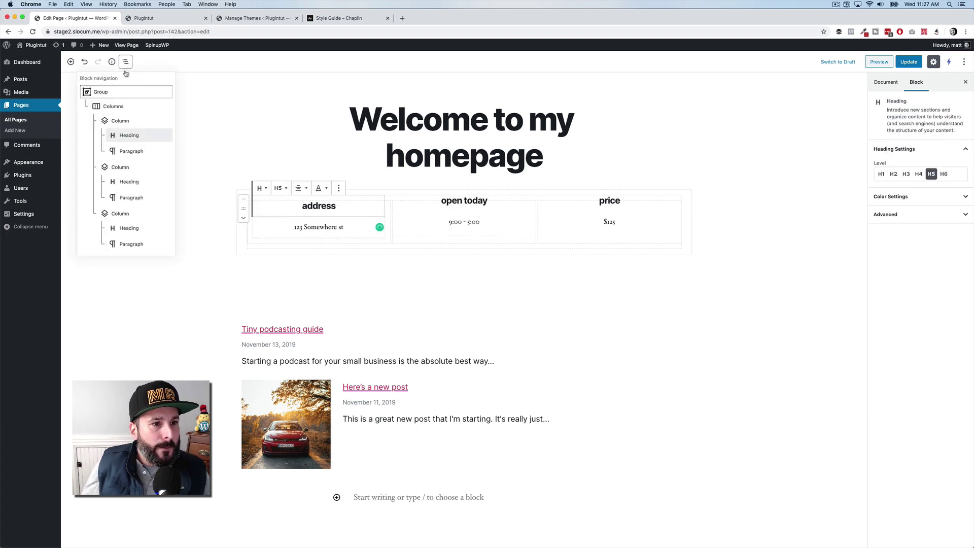
{"action": "left_click", "coordinate": [134, 110]}
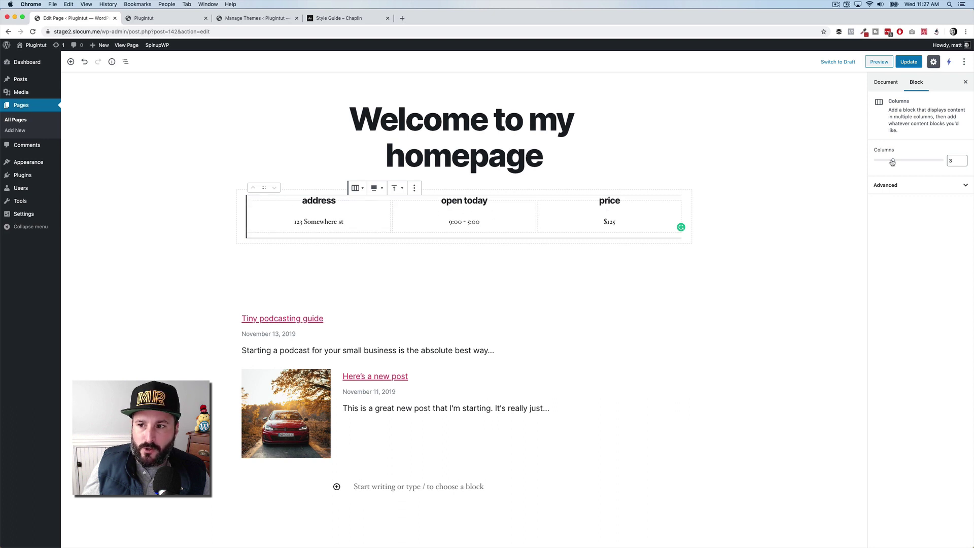
{"action": "mouse_move", "coordinate": [893, 160]}
{"action": "left_mouse_down"}
{"action": "mouse_move", "coordinate": [921, 162]}
{"action": "mouse_move", "coordinate": [897, 162]}
{"action": "left_mouse_up"}
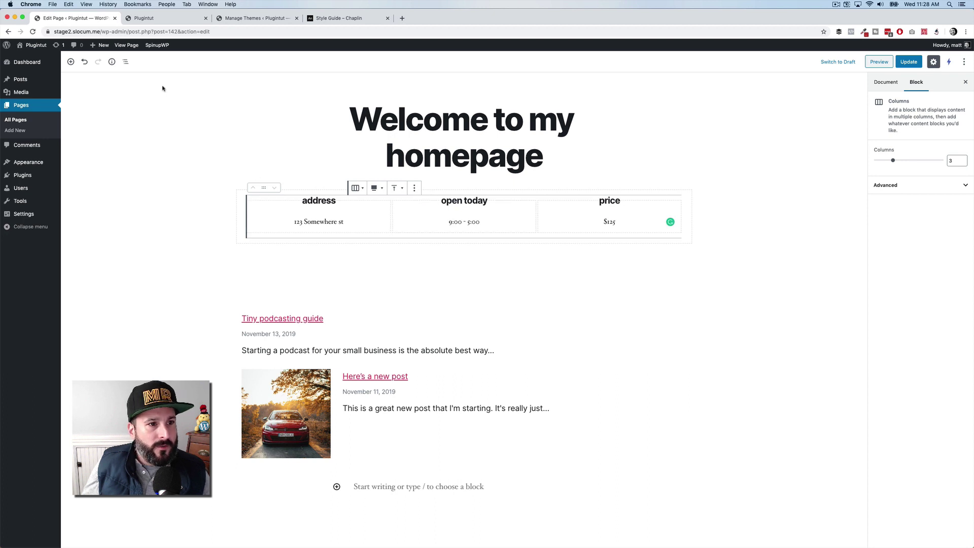
- Switch the address heading to H6, then set it back to H5
{"action": "left_click", "coordinate": [126, 61]}
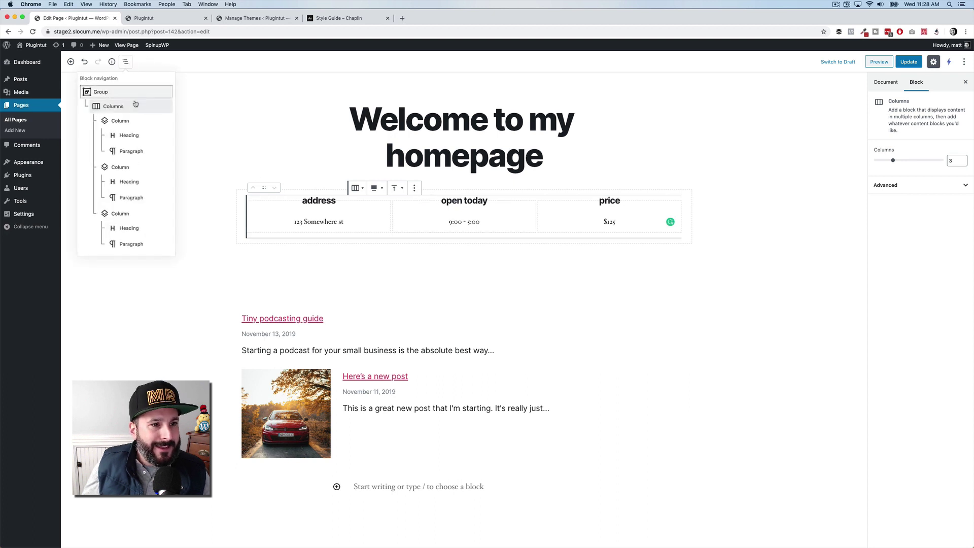
{"action": "left_click", "coordinate": [129, 135]}
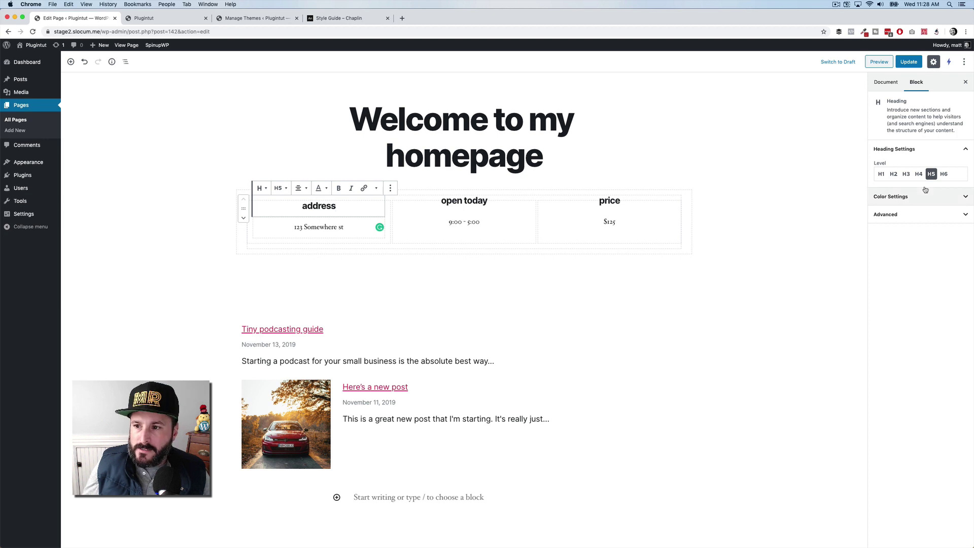
{"action": "left_click", "coordinate": [944, 174]}
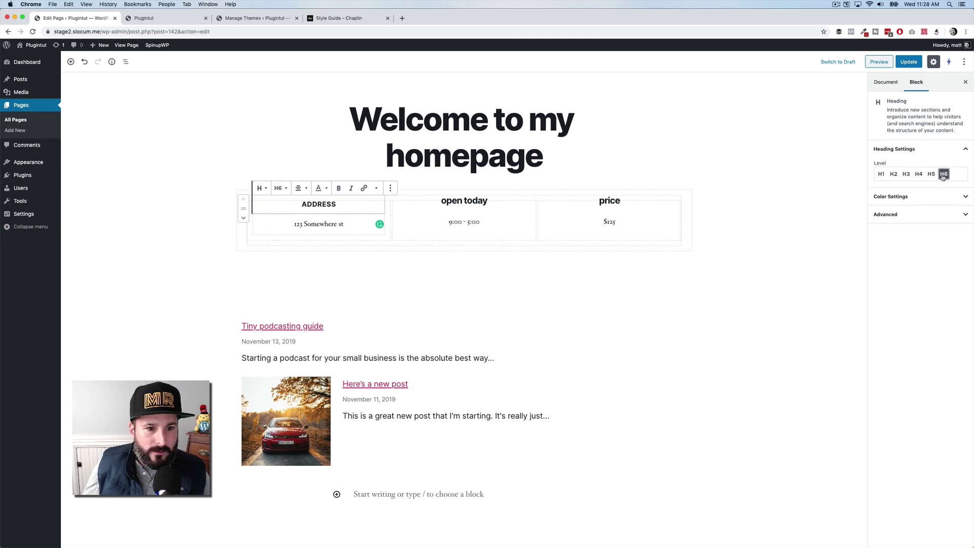
{"action": "left_click", "coordinate": [931, 174]}
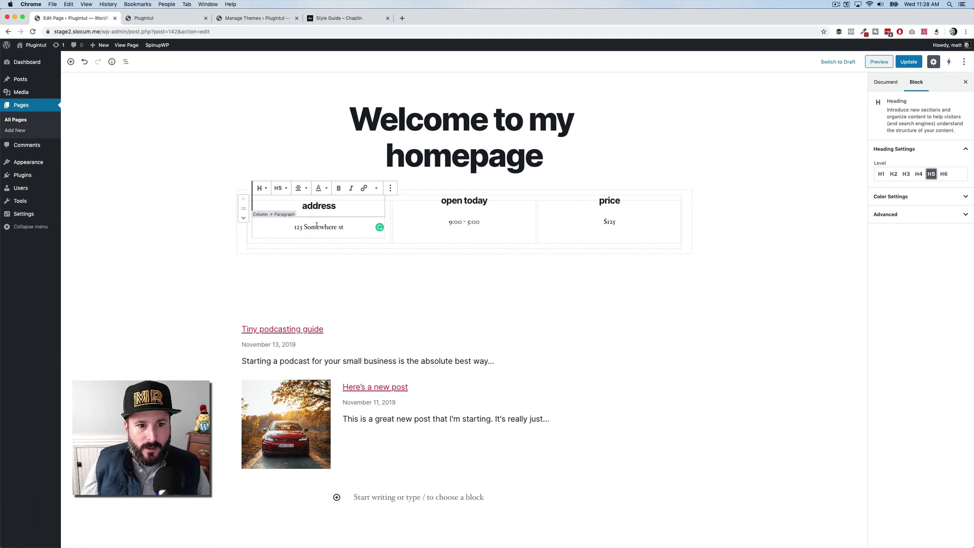
- Check the address, hours and price paragraphs, then preview the homepage and return to editing
{"action": "left_click", "coordinate": [339, 229]}
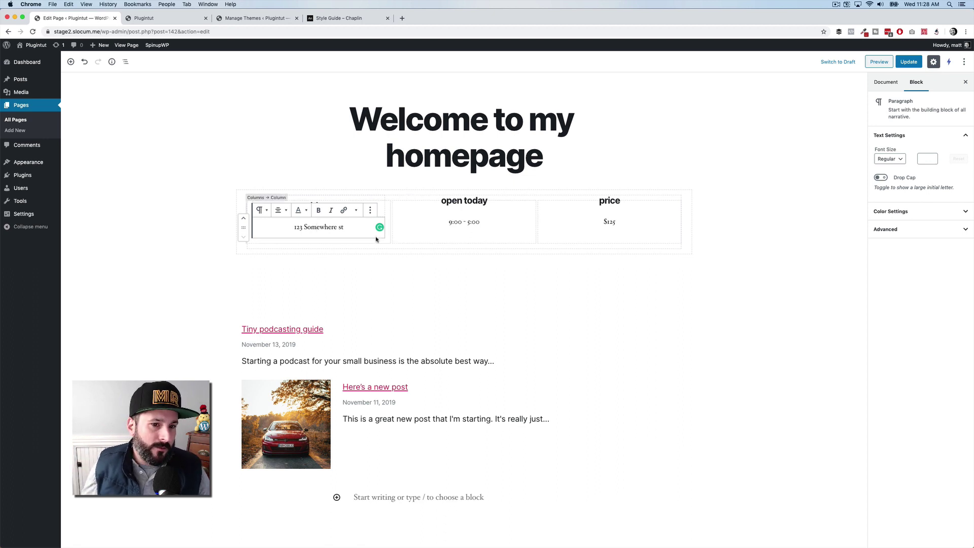
{"action": "left_click", "coordinate": [318, 229]}
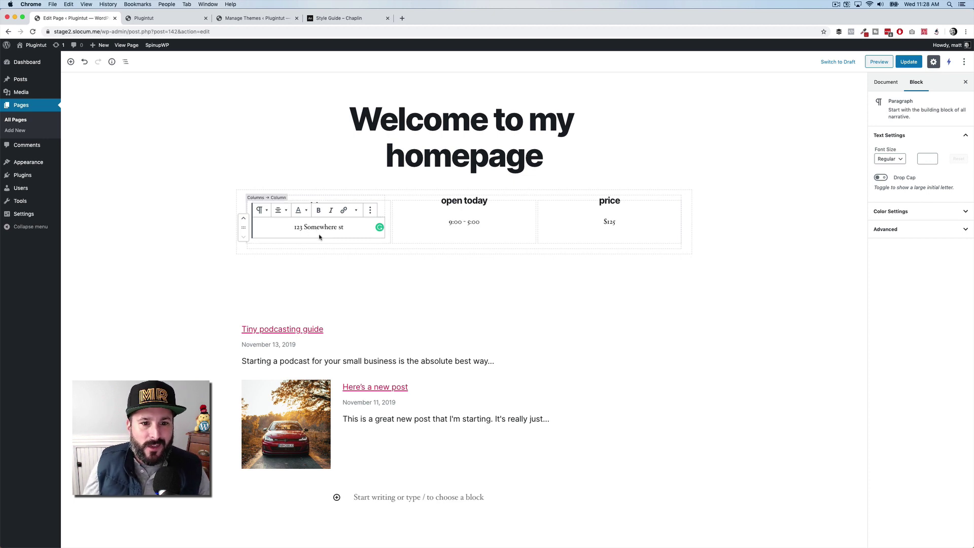
{"action": "left_click", "coordinate": [460, 222]}
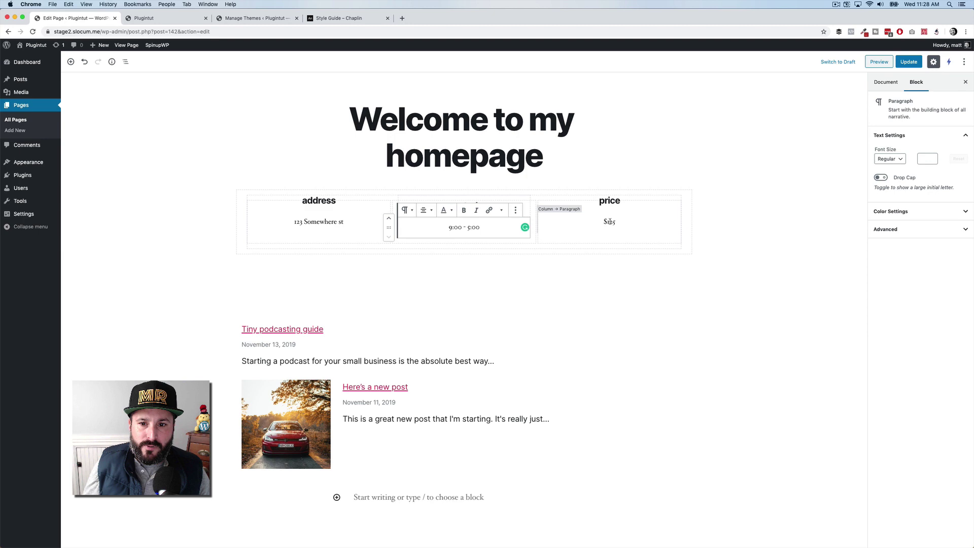
{"action": "left_click", "coordinate": [610, 221]}
{"action": "left_click", "coordinate": [499, 300]}
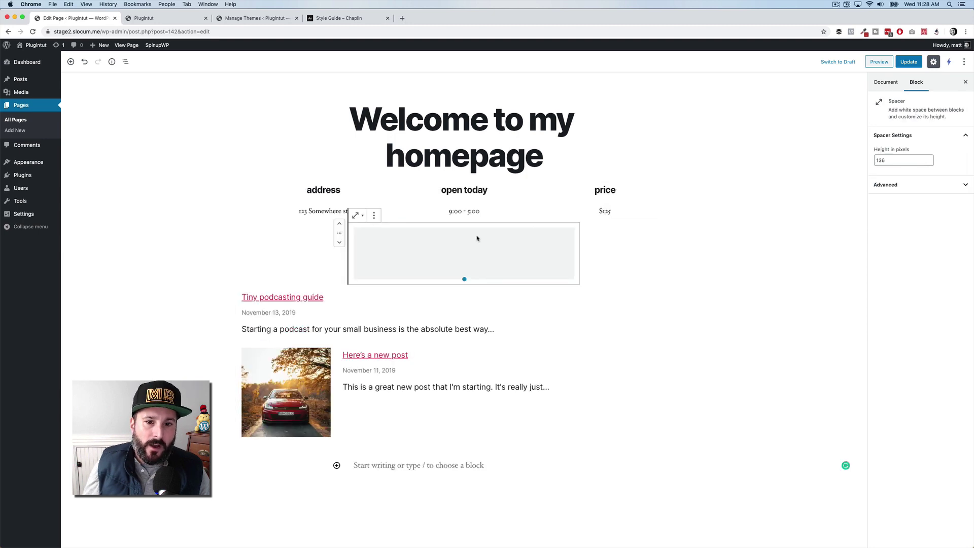
{"action": "left_click", "coordinate": [464, 212]}
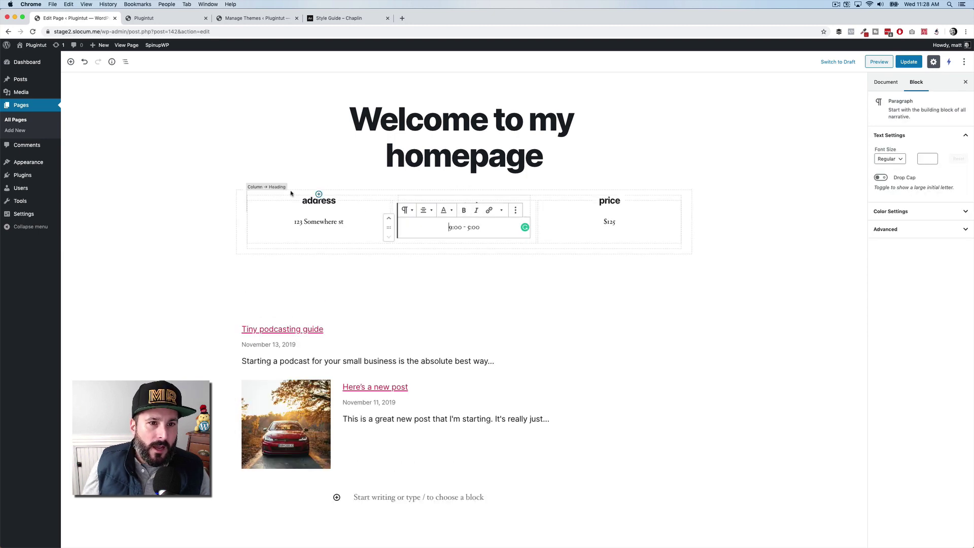
{"action": "left_click", "coordinate": [189, 21]}
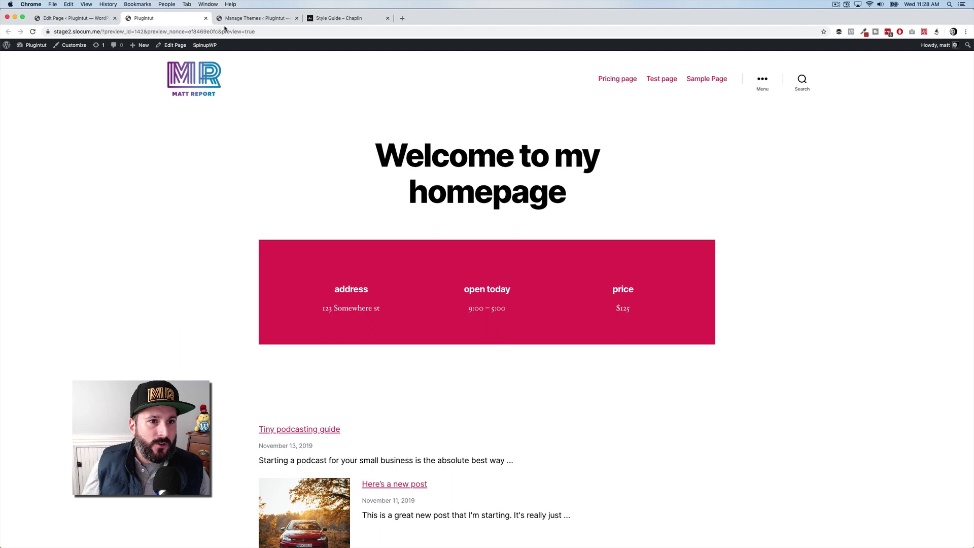
{"action": "left_click", "coordinate": [71, 17]}
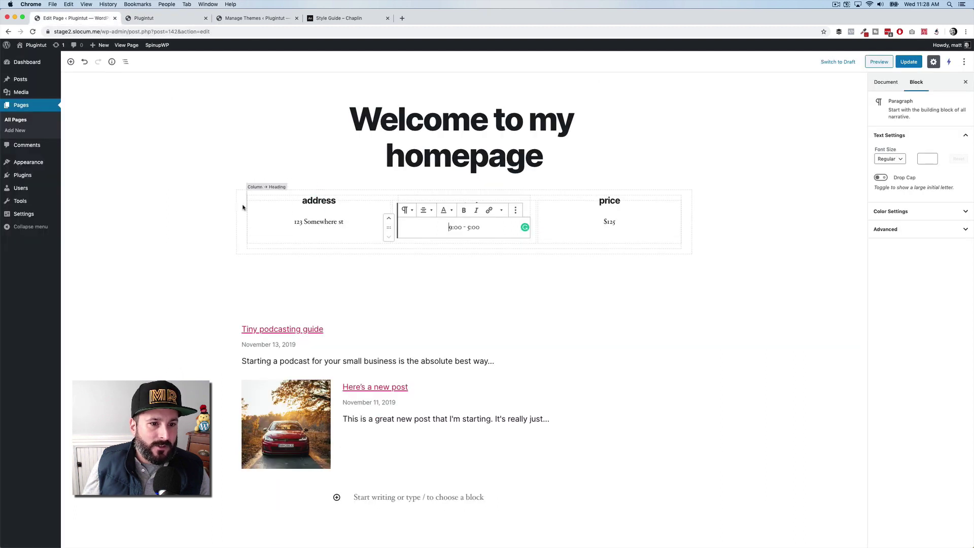
- Try a black background on the three-column group, then deselect the blocks
{"action": "left_click", "coordinate": [126, 61]}
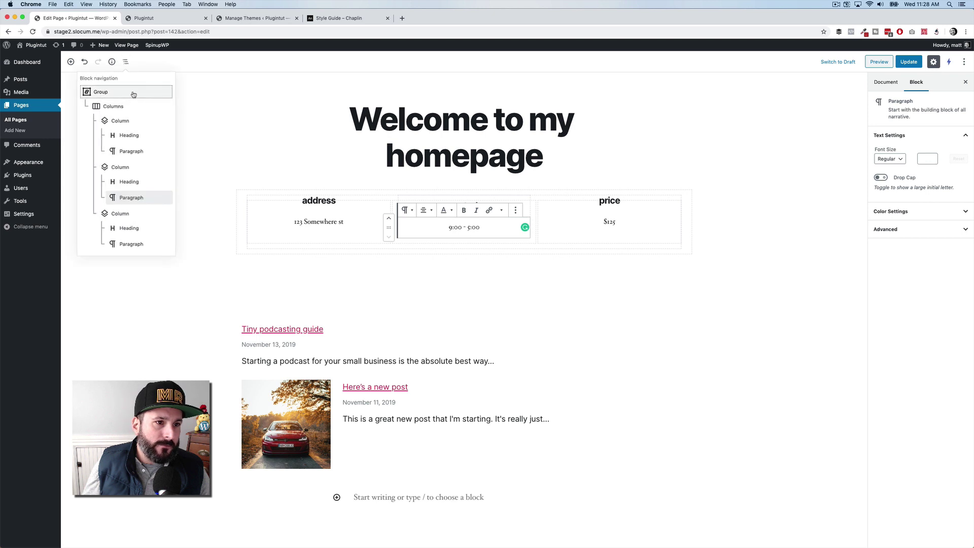
{"action": "left_click", "coordinate": [133, 93]}
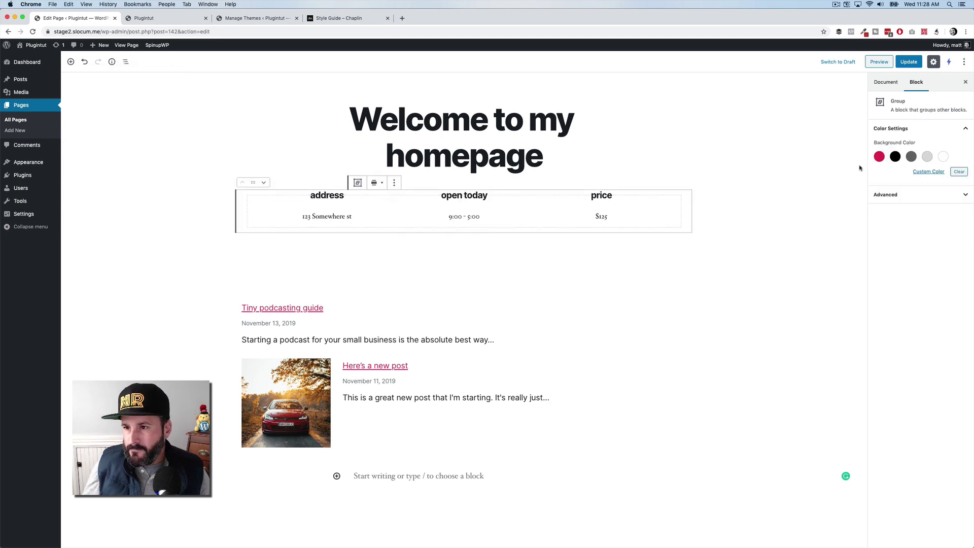
{"action": "left_click", "coordinate": [895, 156]}
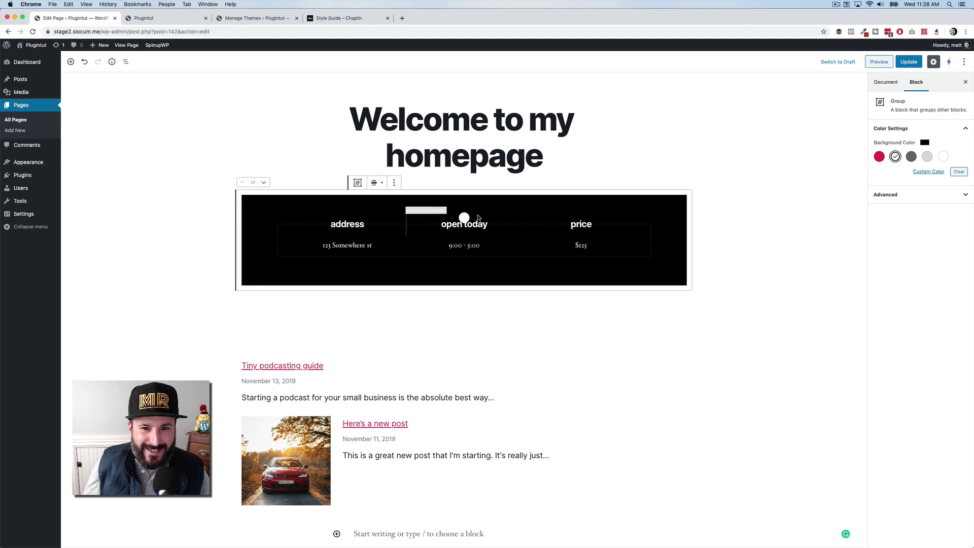
{"action": "left_click", "coordinate": [337, 227]}
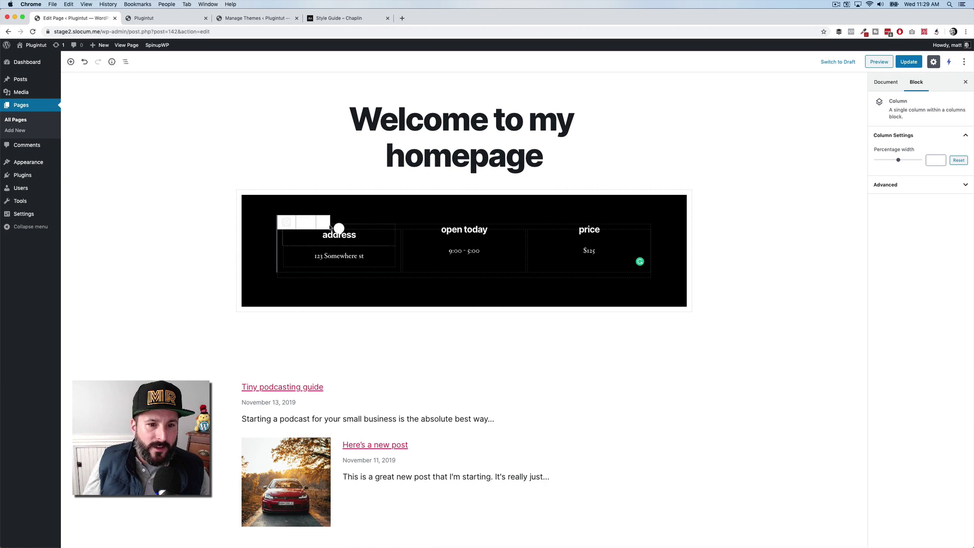
{"action": "left_click", "coordinate": [663, 214]}
{"action": "left_click", "coordinate": [774, 224]}
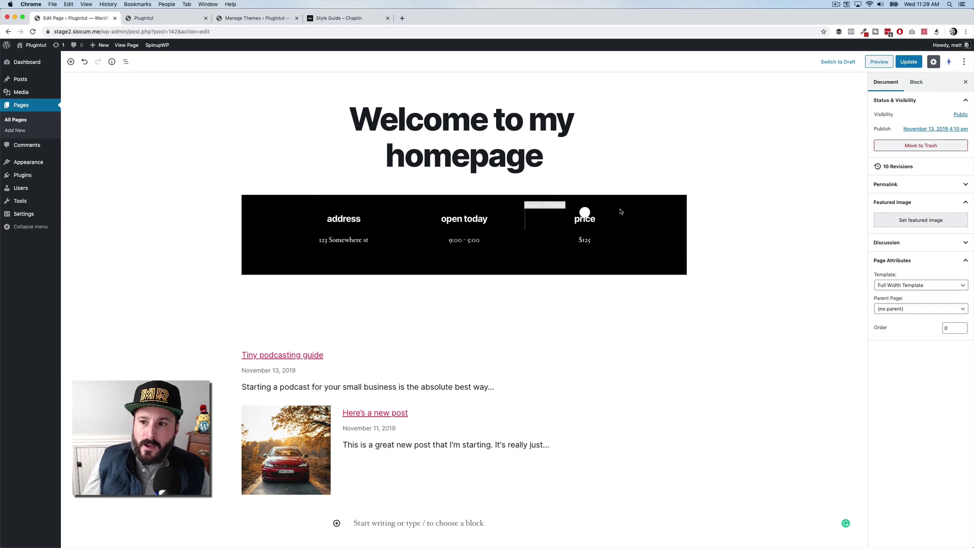
- Try dark grey and pinkish red, then give the group a custom bright green background
{"action": "left_click", "coordinate": [125, 61]}
{"action": "left_click", "coordinate": [131, 96]}
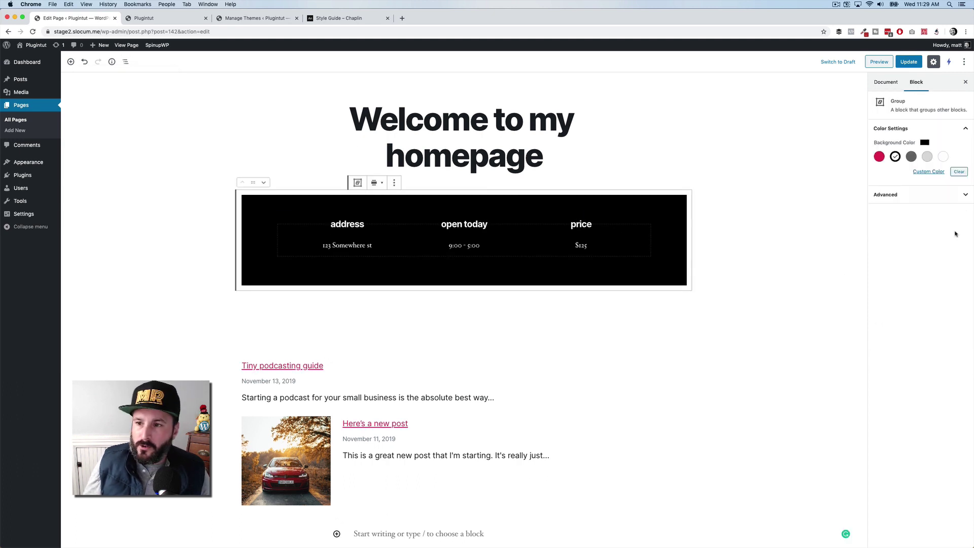
{"action": "left_click", "coordinate": [911, 156]}
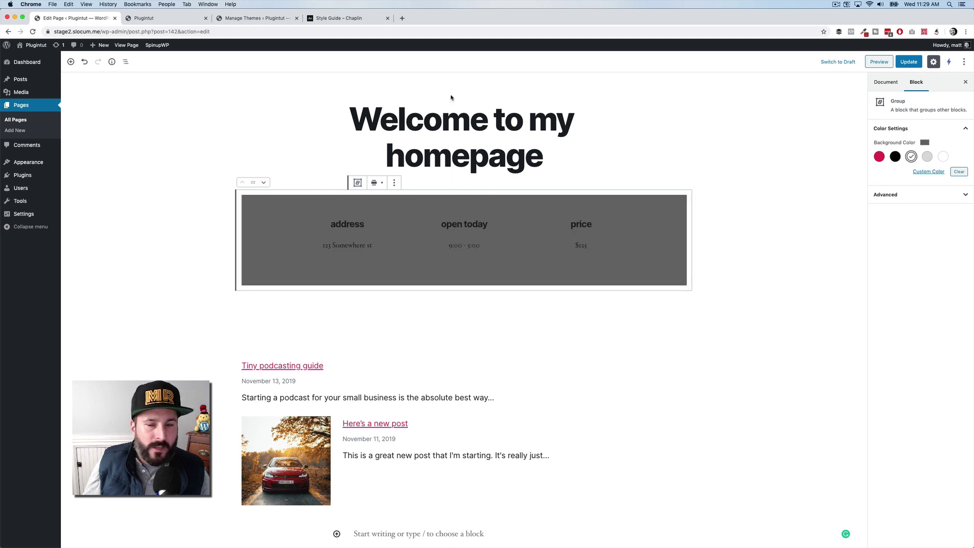
{"action": "left_click", "coordinate": [879, 157]}
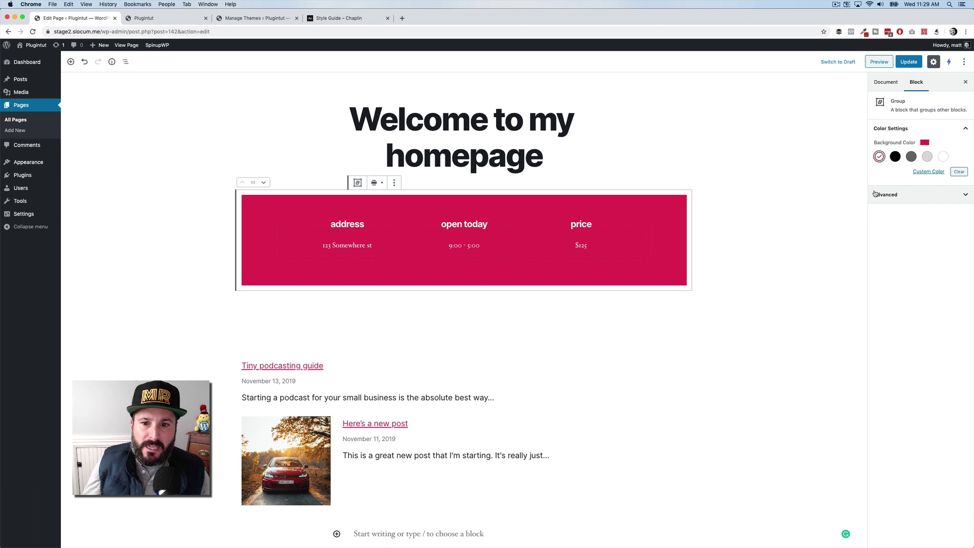
{"action": "left_click", "coordinate": [933, 173]}
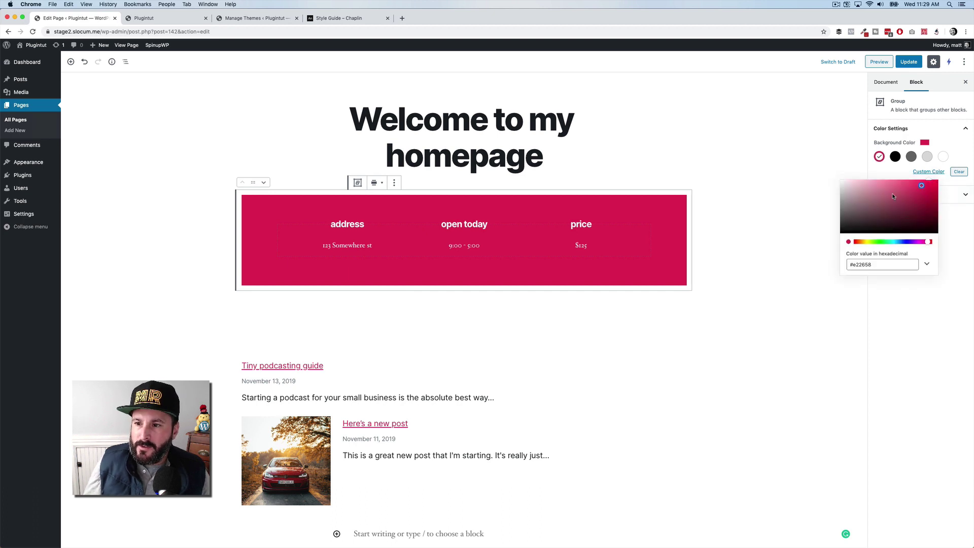
{"action": "left_click_drag", "start_coordinate": [905, 243], "coordinate": [883, 248]}
- Deselect the green group block in the editor
{"action": "left_click", "coordinate": [800, 182]}
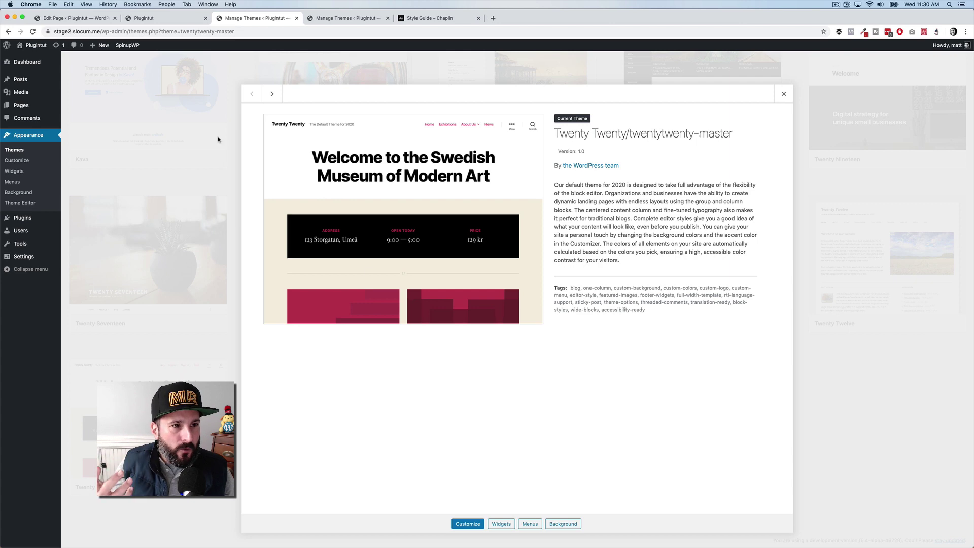
- Back in the homepage editor, dismiss the autosave notice and select the Posts block
{"action": "left_click", "coordinate": [93, 21]}
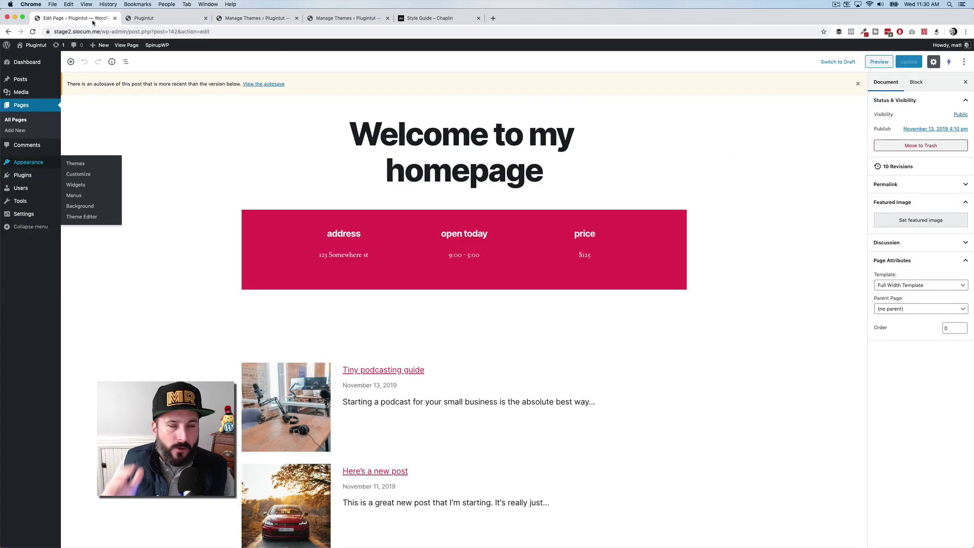
{"action": "left_click", "coordinate": [858, 83]}
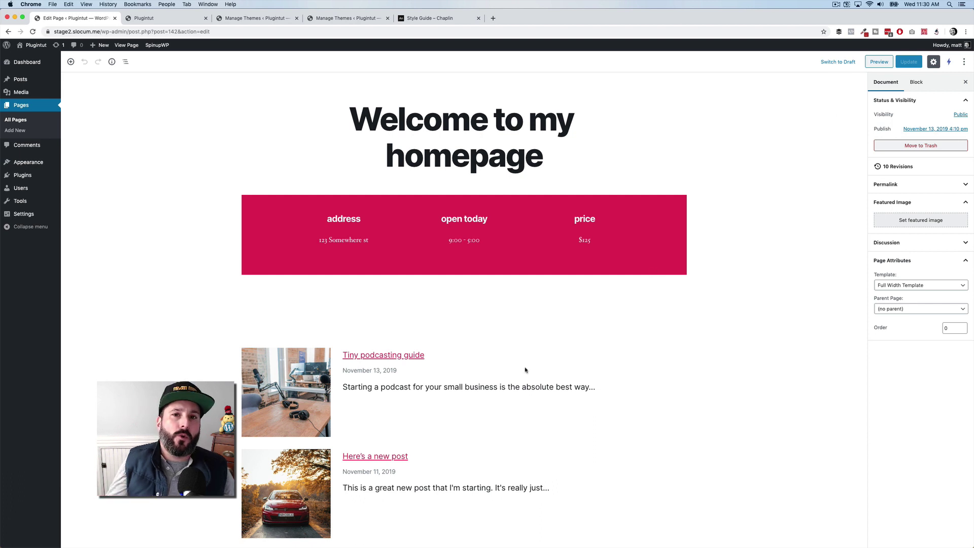
{"action": "left_click", "coordinate": [381, 413]}
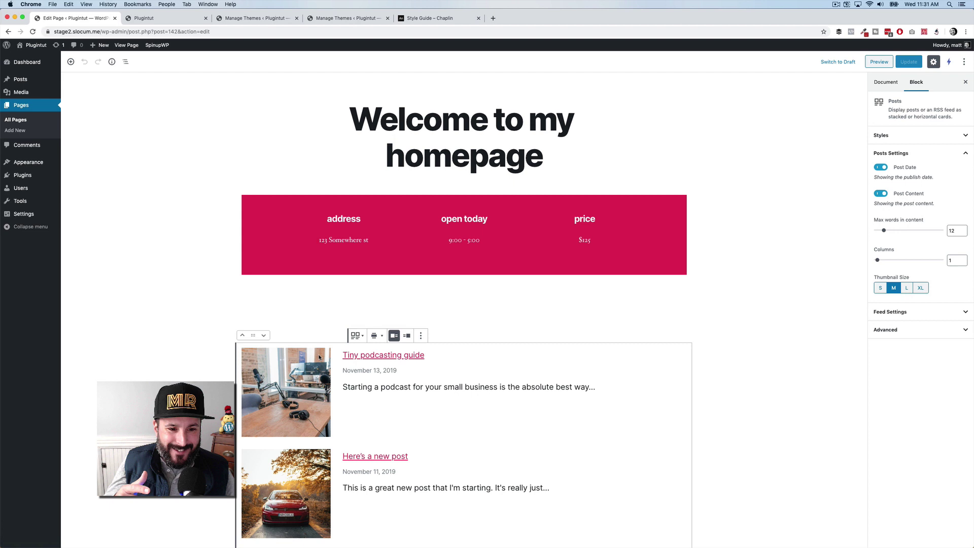
{"action": "left_click", "coordinate": [420, 336]}
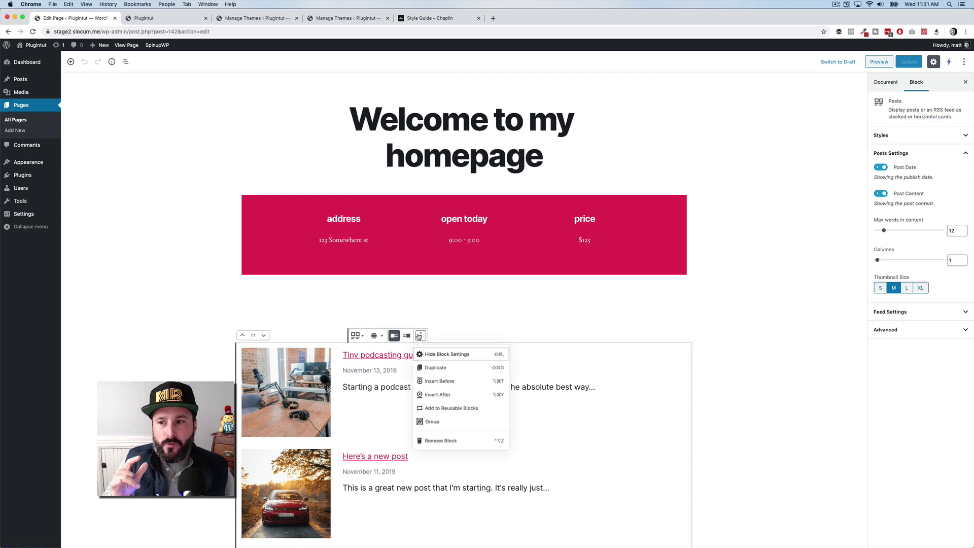
{"action": "left_click", "coordinate": [328, 381]}
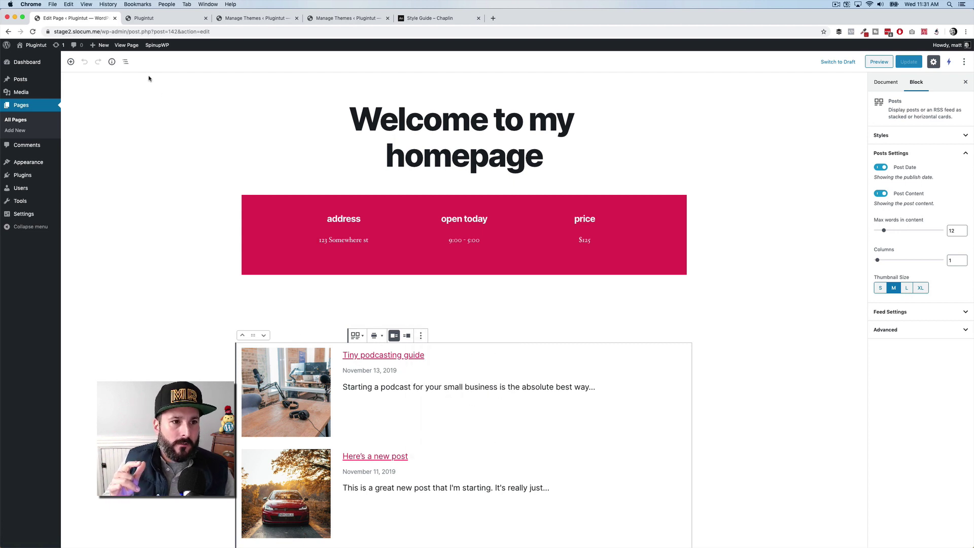
{"action": "left_click", "coordinate": [126, 61]}
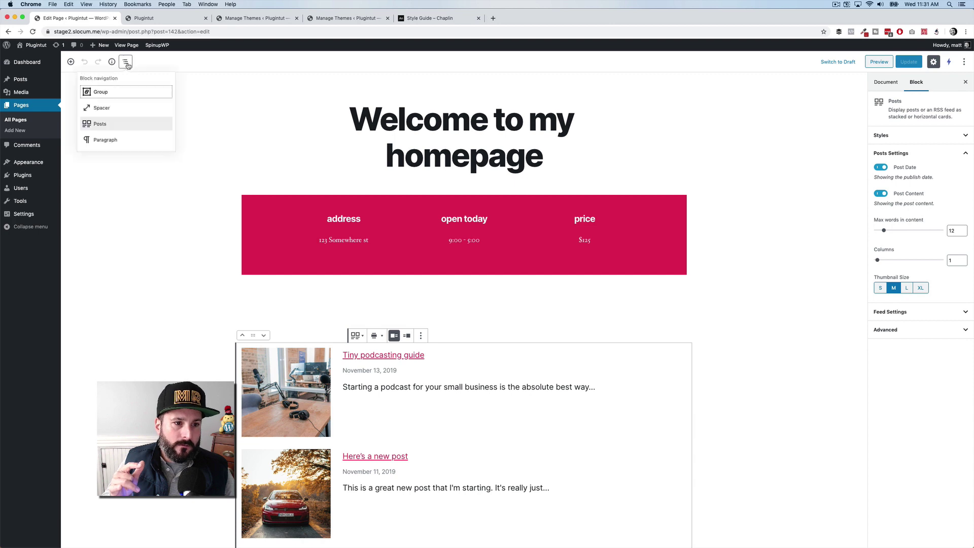
{"action": "left_click", "coordinate": [117, 124]}
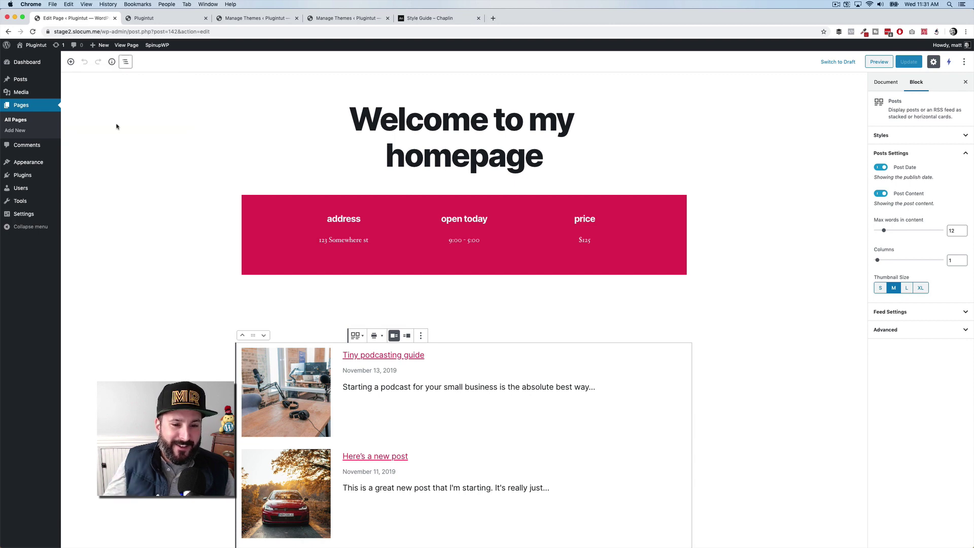
{"action": "scroll", "coordinate": [464, 378], "scroll_direction": "down", "scroll_amount": 5}
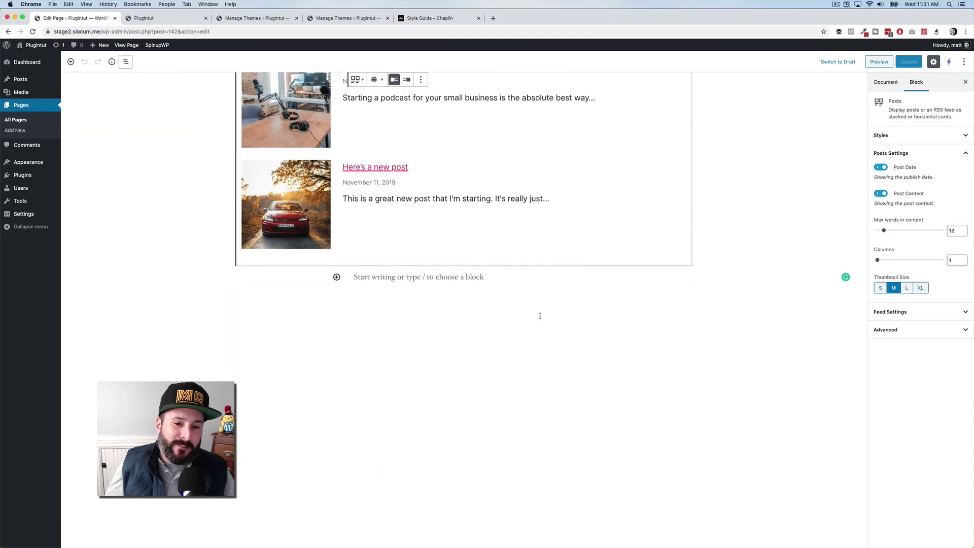
{"action": "left_click", "coordinate": [337, 277]}
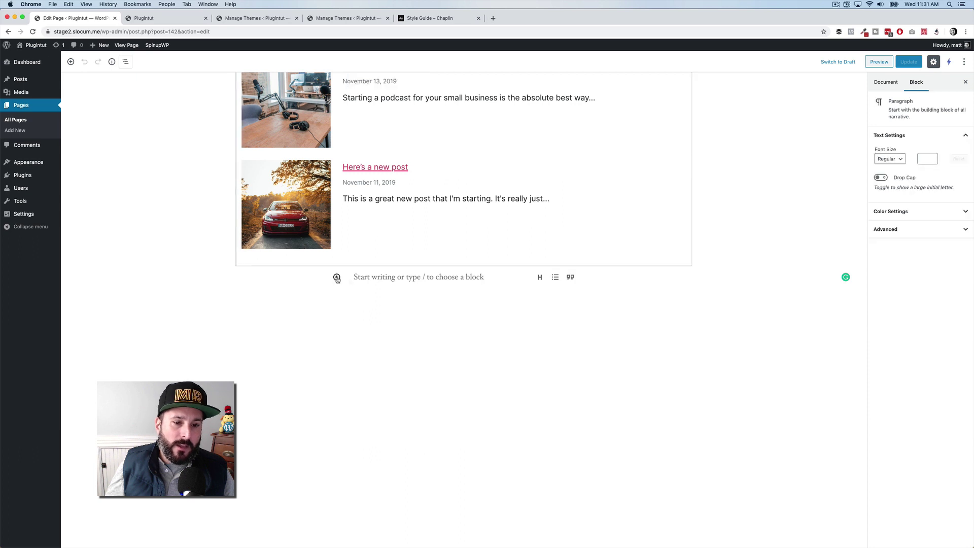
{"action": "type", "text": "pos"}
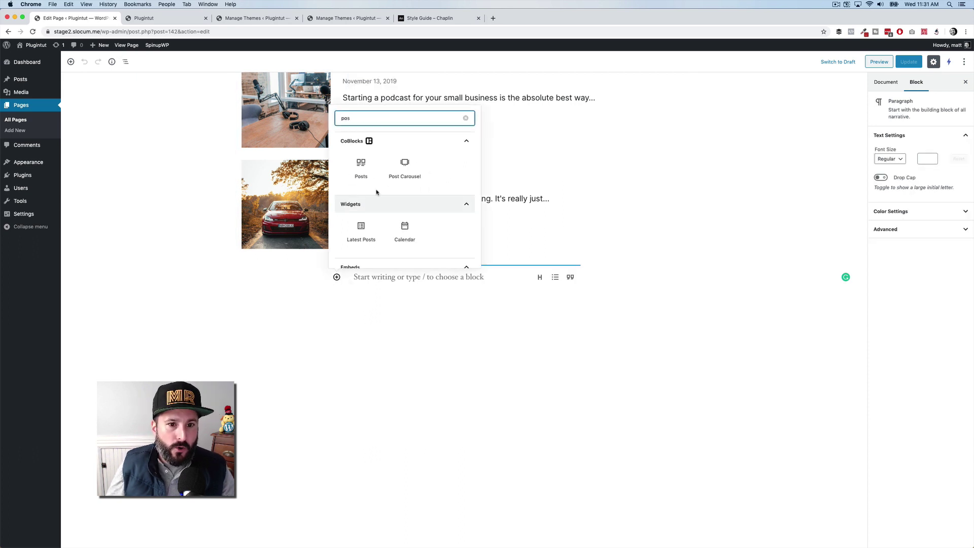
{"action": "left_click", "coordinate": [362, 168]}
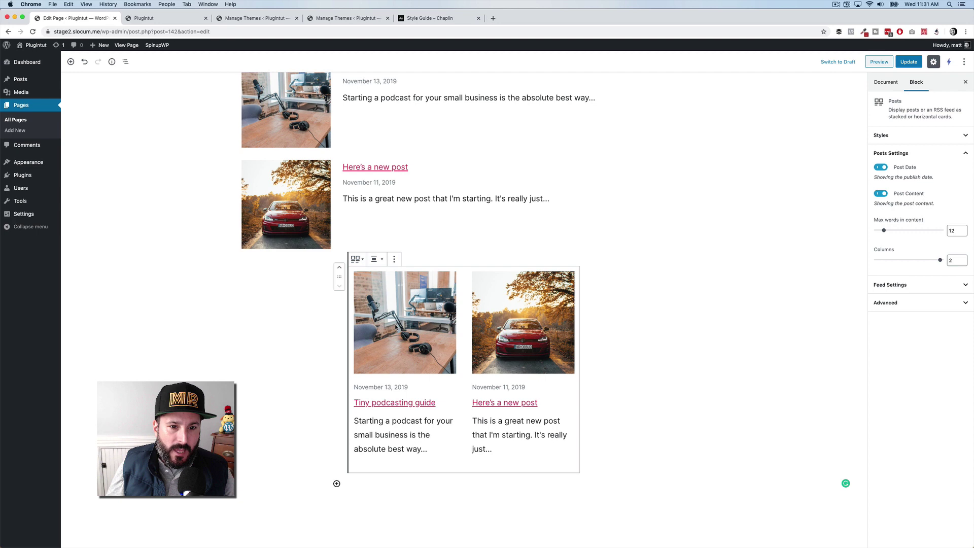
{"action": "left_click", "coordinate": [357, 259]}
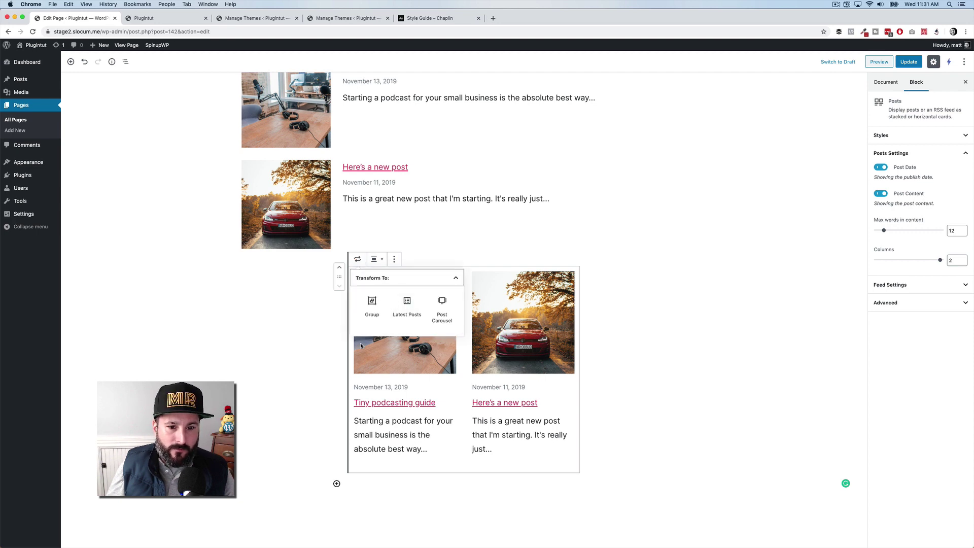
{"action": "left_click", "coordinate": [408, 301]}
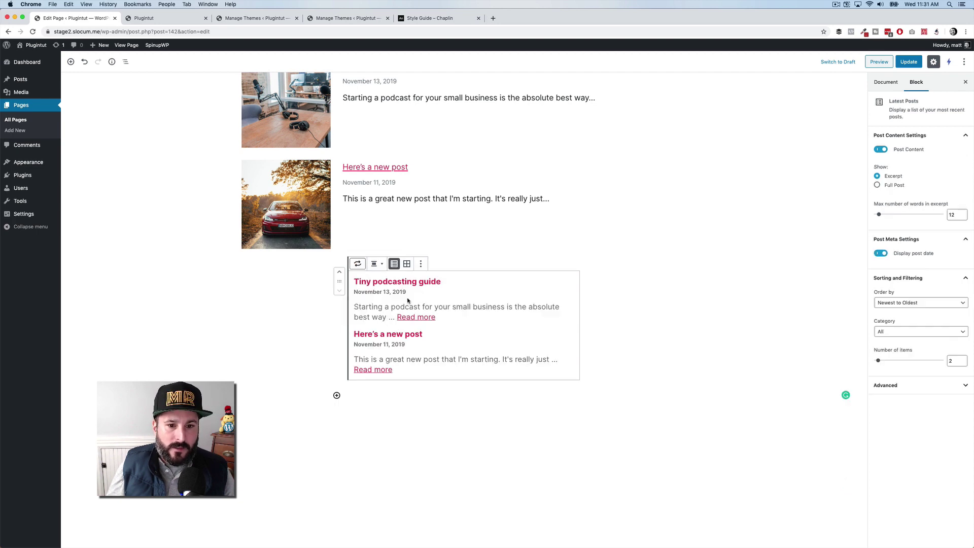
{"action": "left_click", "coordinate": [358, 264]}
{"action": "left_click", "coordinate": [440, 308]}
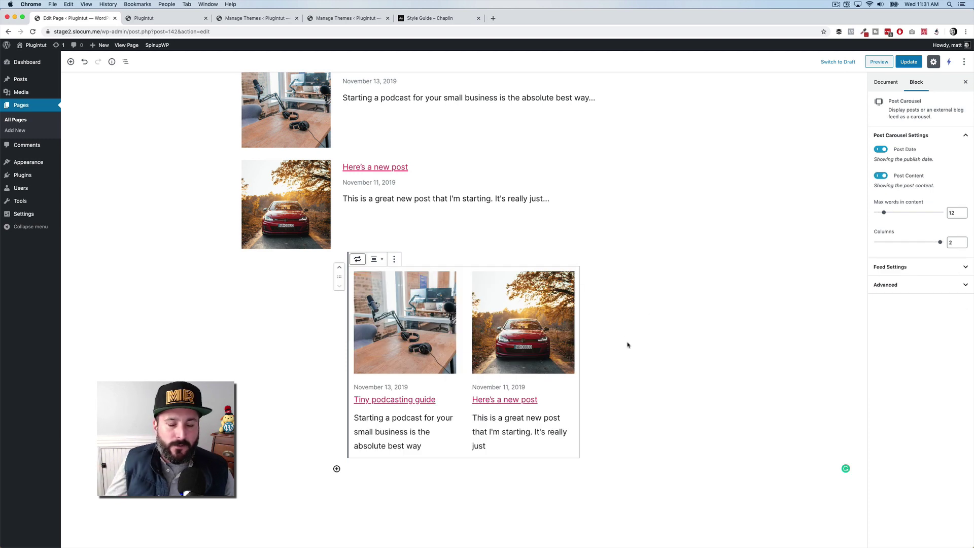
{"action": "left_click", "coordinate": [395, 259]}
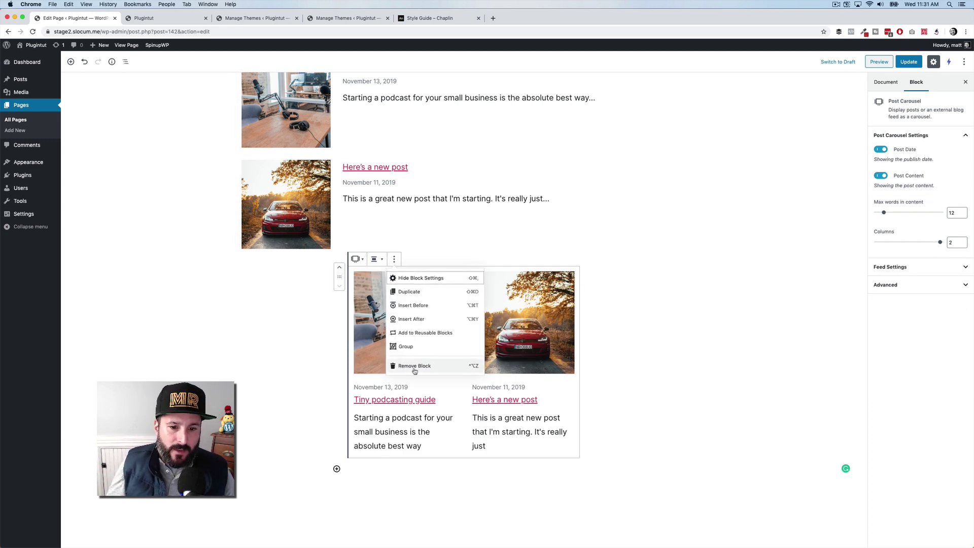
{"action": "left_click", "coordinate": [415, 366]}
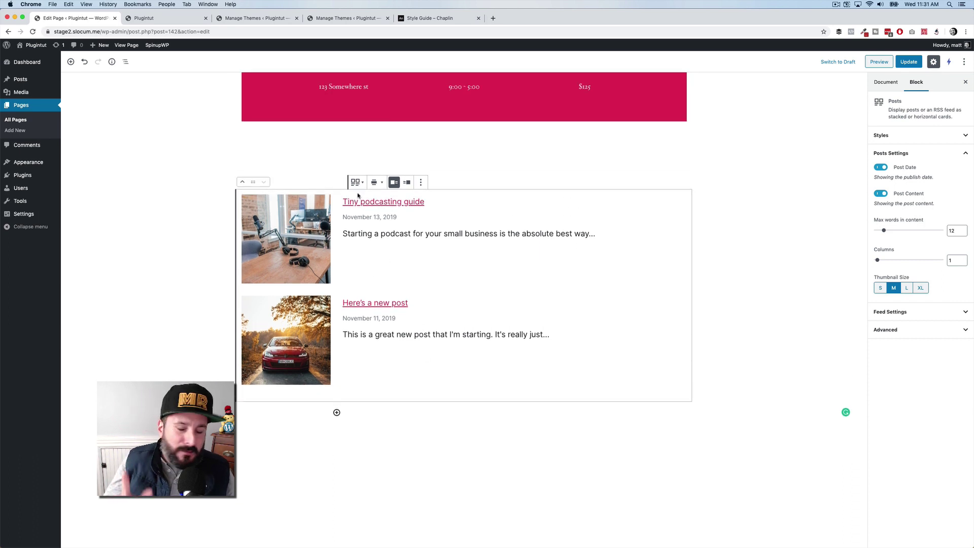
- Apply the Stacked style to the Posts block for two-column cards with large images
{"action": "left_click", "coordinate": [227, 24]}
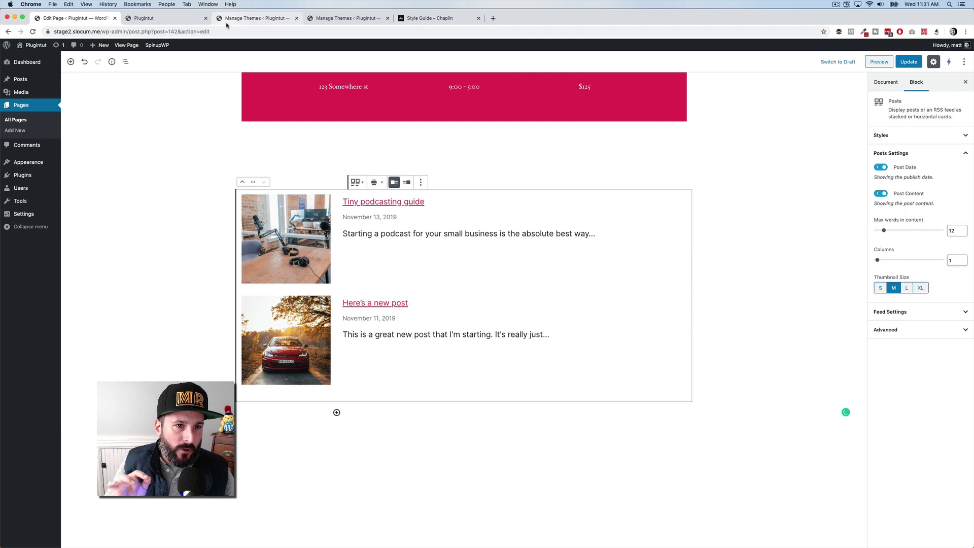
{"action": "left_click", "coordinate": [114, 24]}
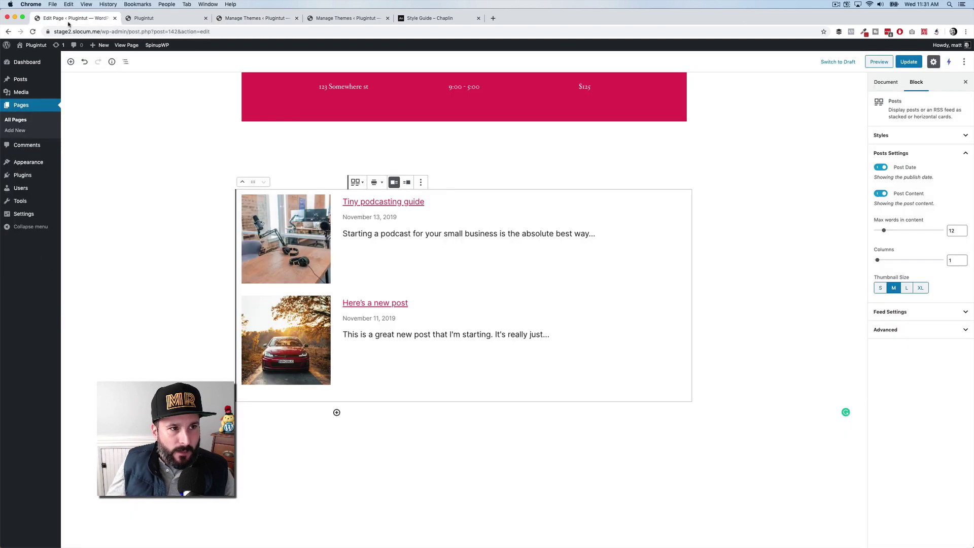
{"action": "left_click", "coordinate": [883, 135]}
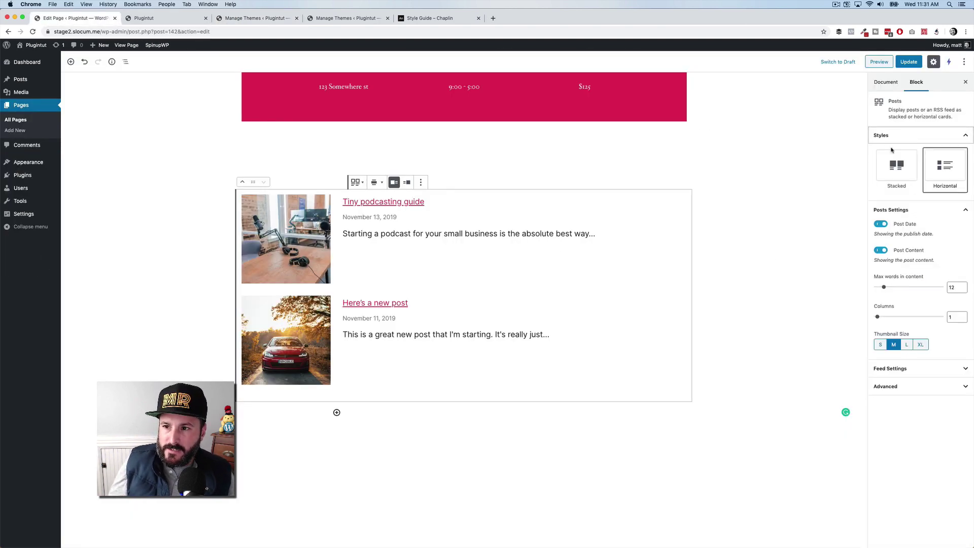
{"action": "left_click", "coordinate": [902, 179]}
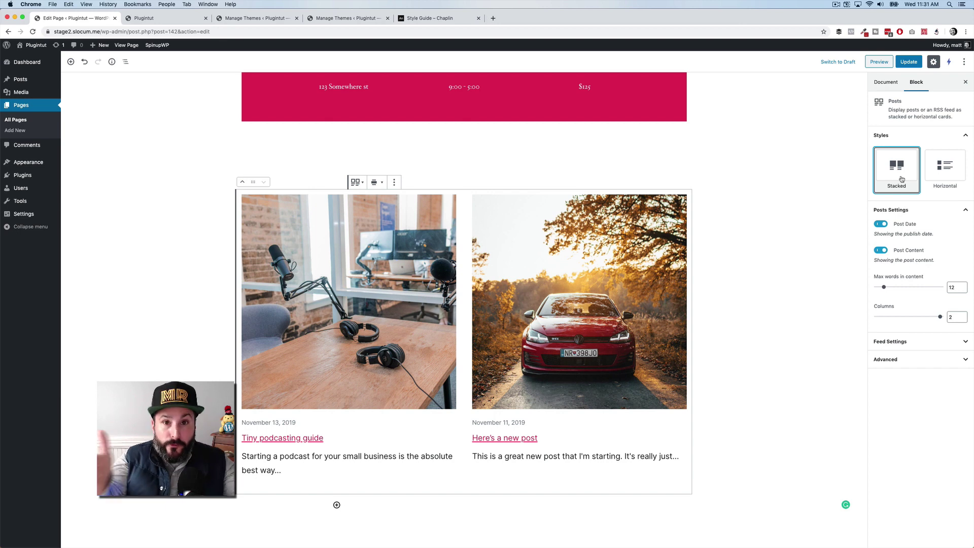
- Update the homepage, preview the two-column posts grid, and return to the editor
{"action": "left_click", "coordinate": [907, 62]}
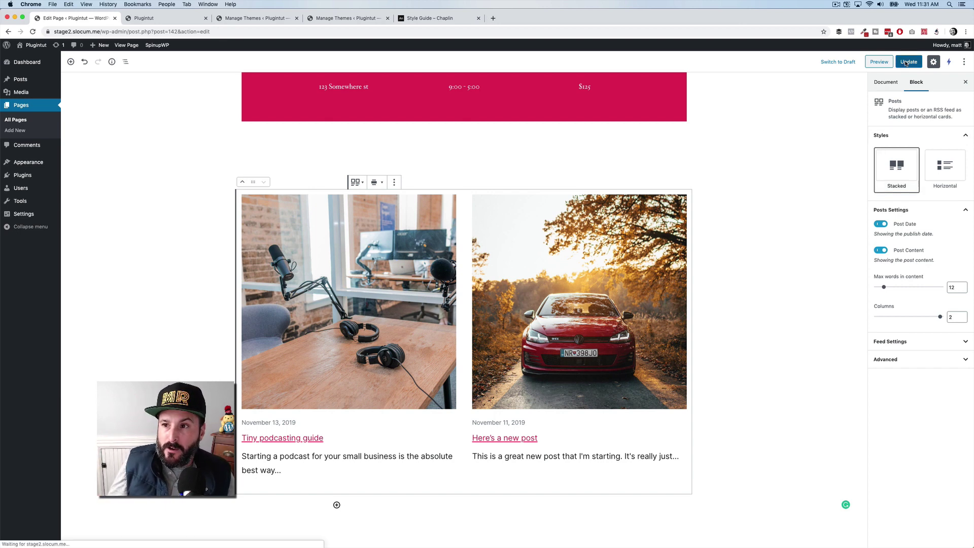
{"action": "left_click", "coordinate": [879, 62]}
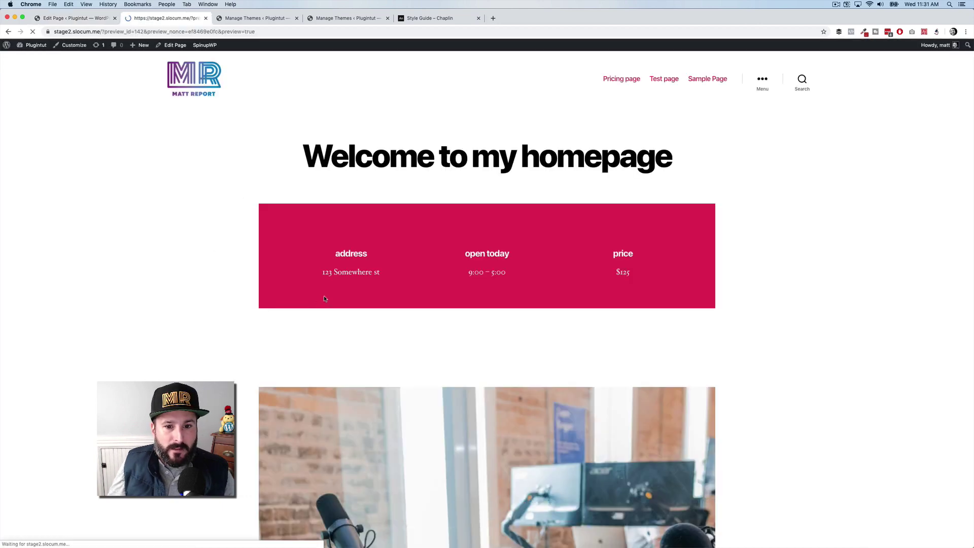
{"action": "scroll", "coordinate": [324, 295], "scroll_direction": "down", "scroll_amount": 10}
{"action": "scroll", "coordinate": [360, 305], "scroll_direction": "down", "scroll_amount": 4}
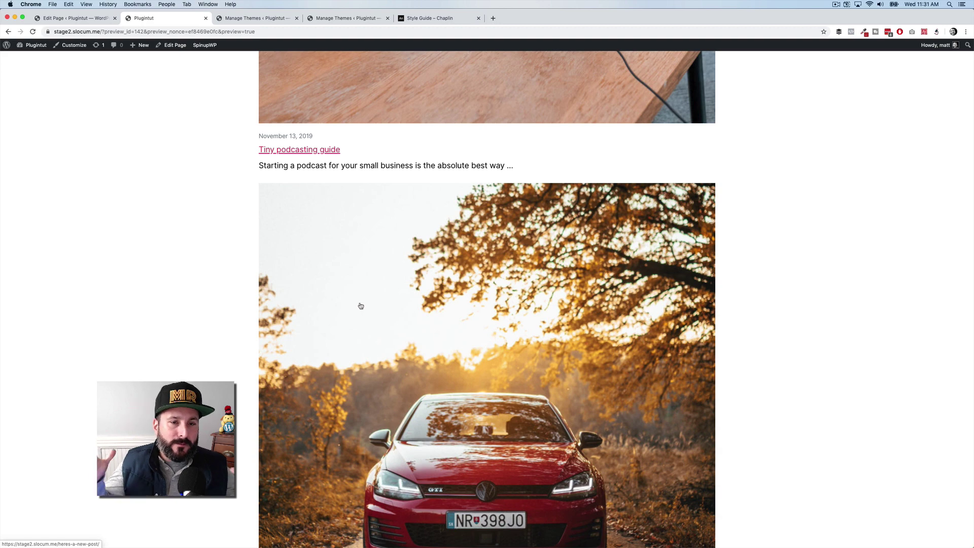
{"action": "left_click", "coordinate": [76, 18]}
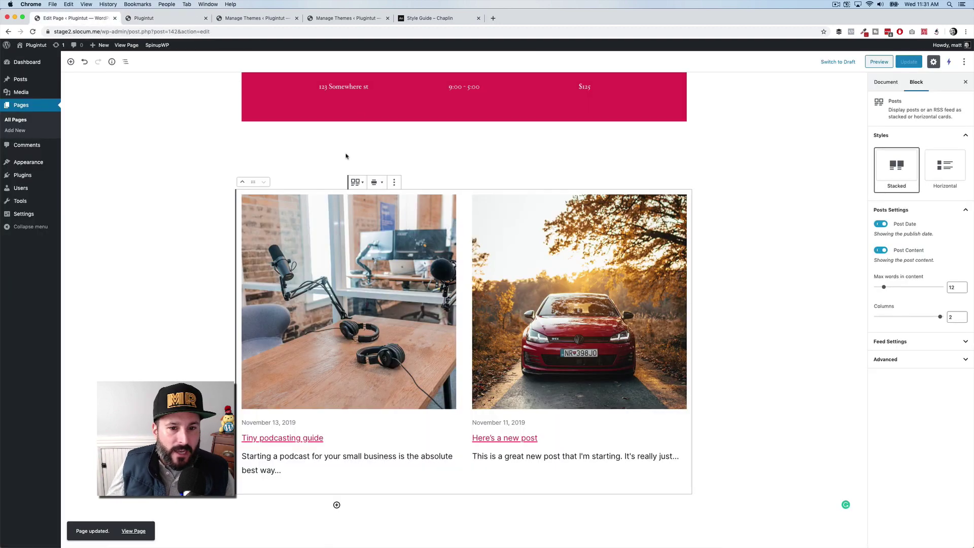
- Set the Posts block alignment to Full Width and update the page
{"action": "left_click", "coordinate": [376, 182]}
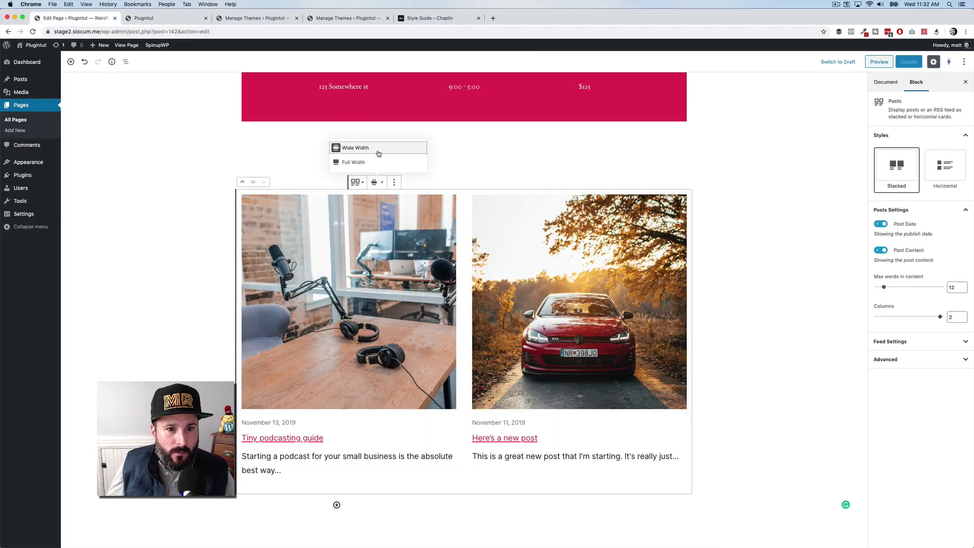
{"action": "left_click", "coordinate": [377, 161]}
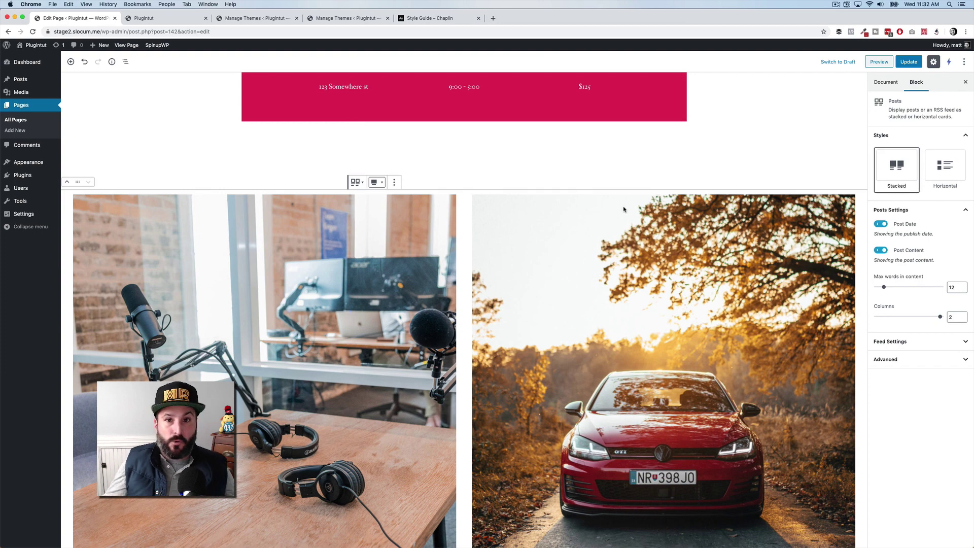
{"action": "left_click", "coordinate": [909, 62]}
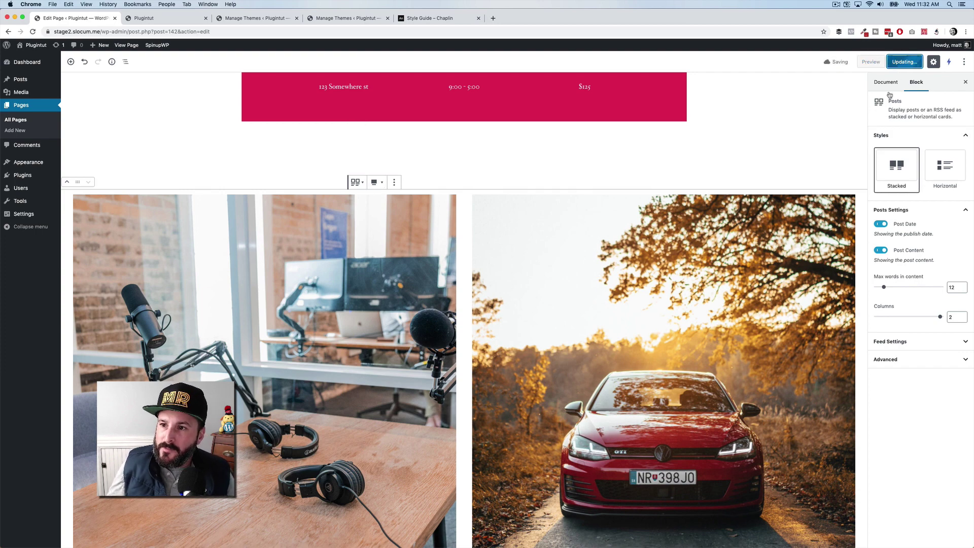
- Preview the full-width posts grid, then close the preview tab
{"action": "left_click", "coordinate": [880, 62]}
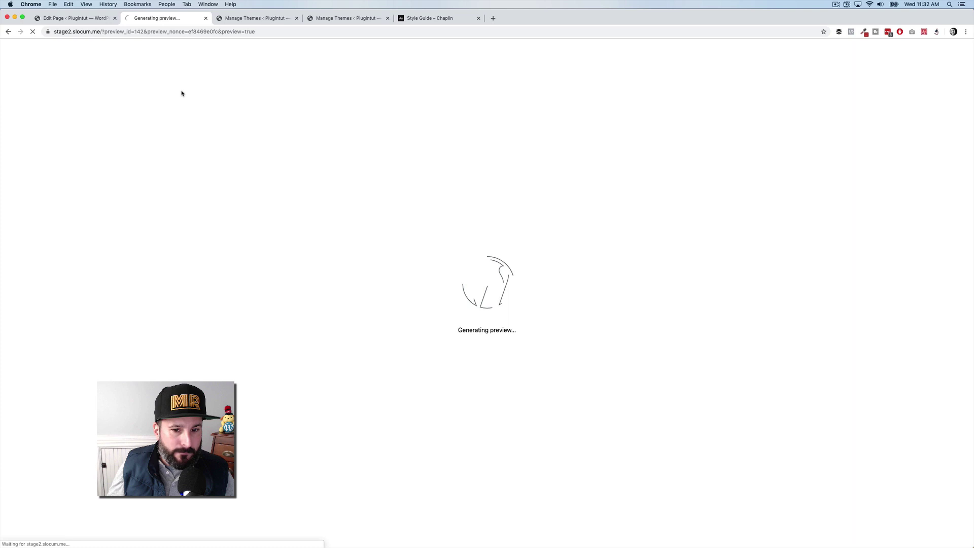
{"action": "scroll", "coordinate": [255, 198], "scroll_direction": "down", "scroll_amount": 15}
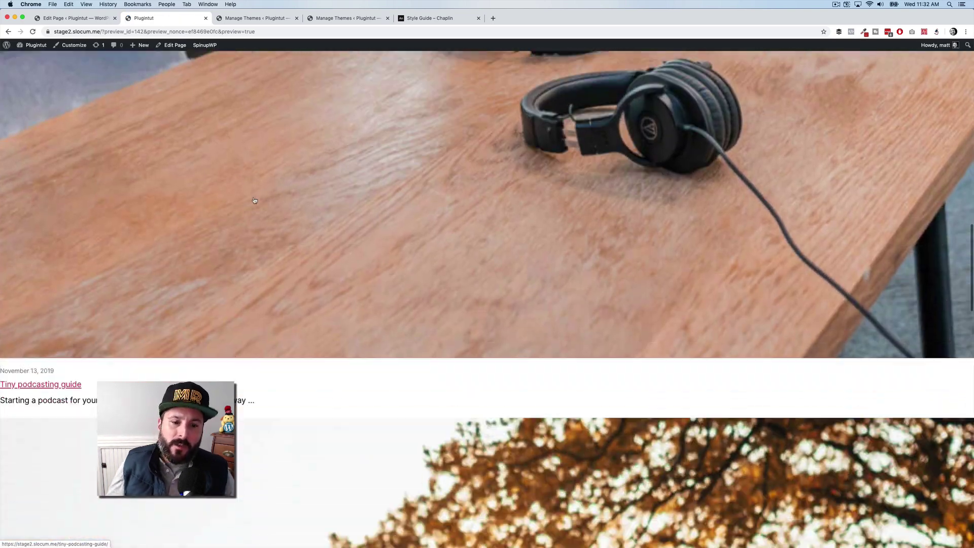
{"action": "scroll", "coordinate": [255, 201], "scroll_direction": "up", "scroll_amount": 8}
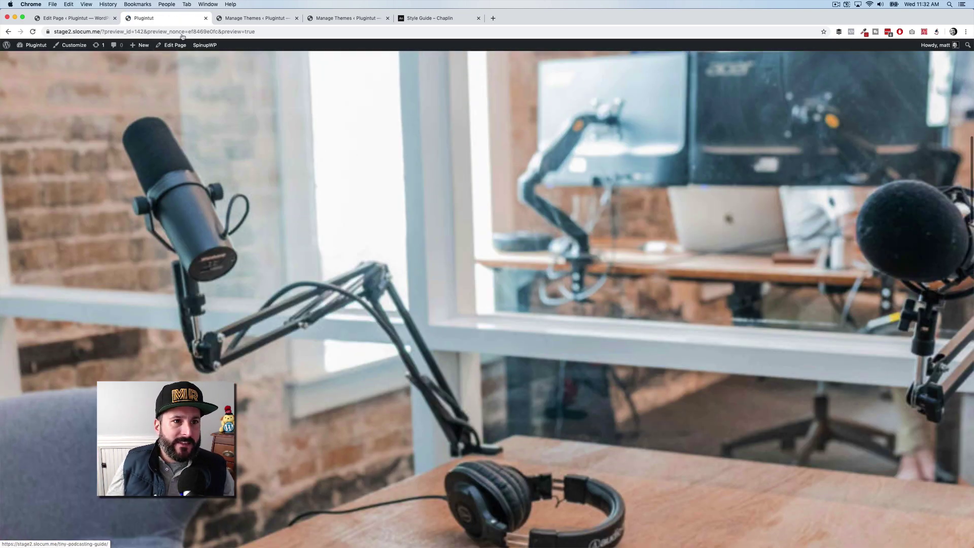
{"action": "left_click", "coordinate": [205, 18]}
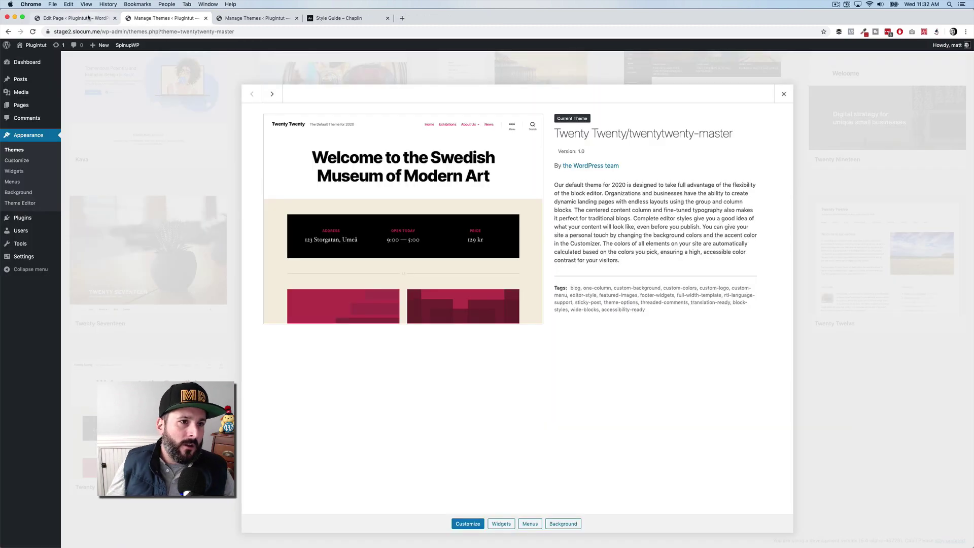
- Back in the page editor, give the Posts block the Horizontal style
{"action": "left_click", "coordinate": [84, 18]}
{"action": "left_click", "coordinate": [394, 186]}
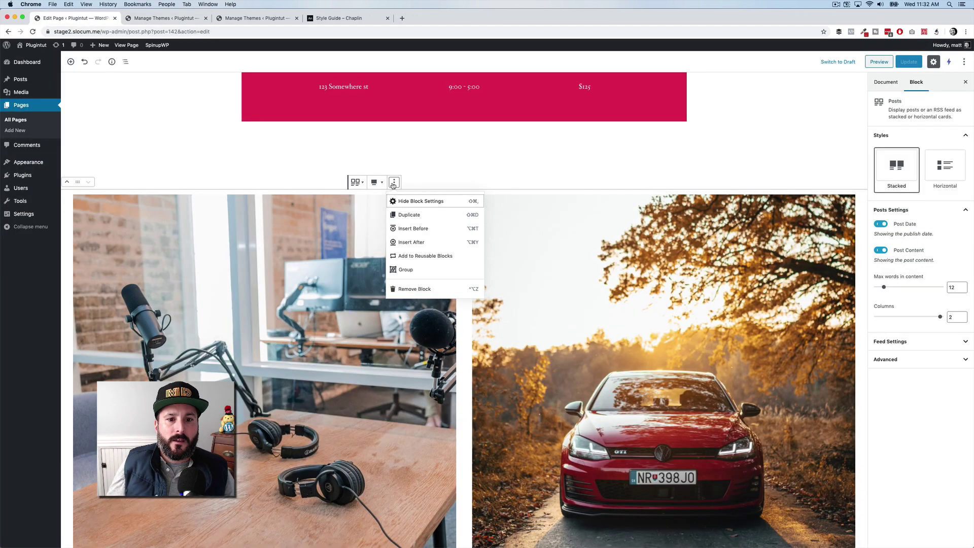
{"action": "left_click", "coordinate": [355, 183]}
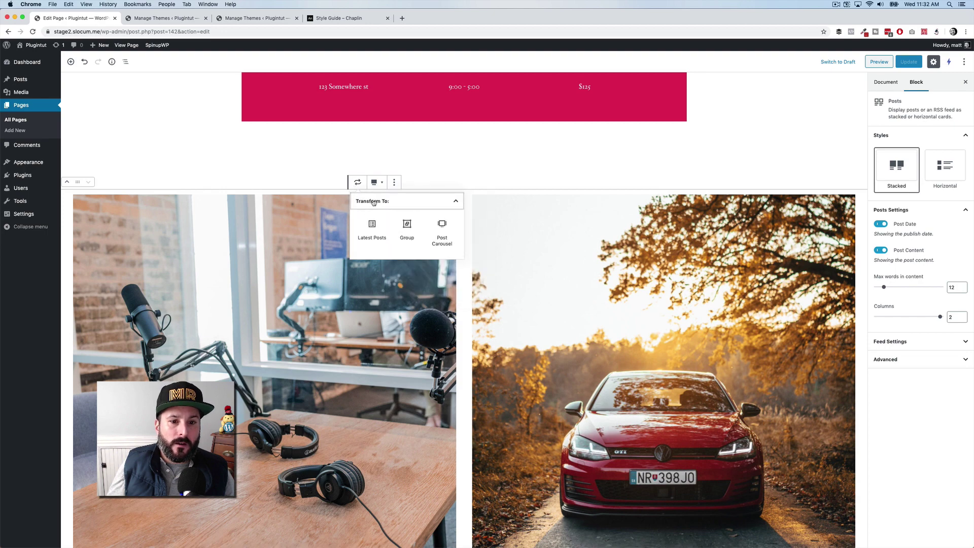
{"action": "left_click", "coordinate": [386, 152]}
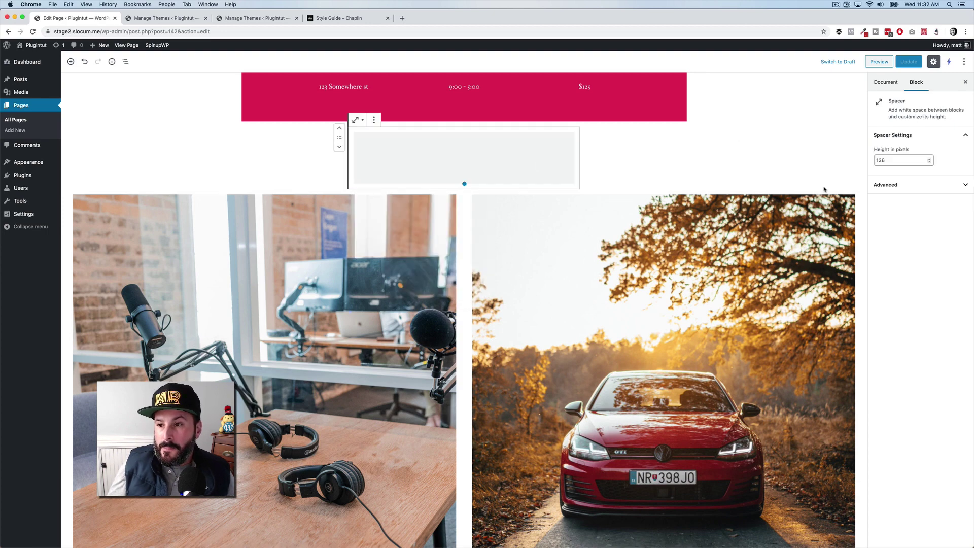
{"action": "left_click", "coordinate": [460, 219]}
{"action": "left_click", "coordinate": [966, 137]}
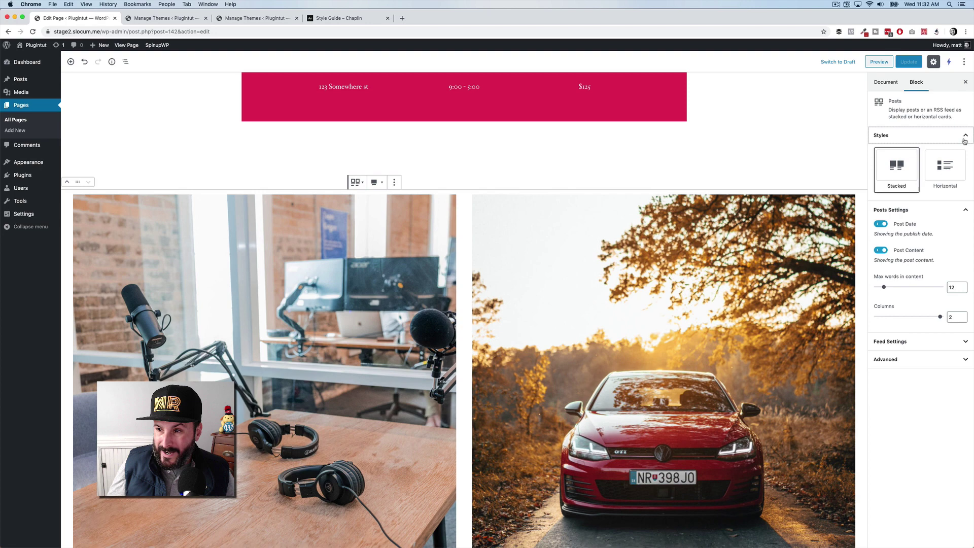
{"action": "left_click", "coordinate": [945, 168]}
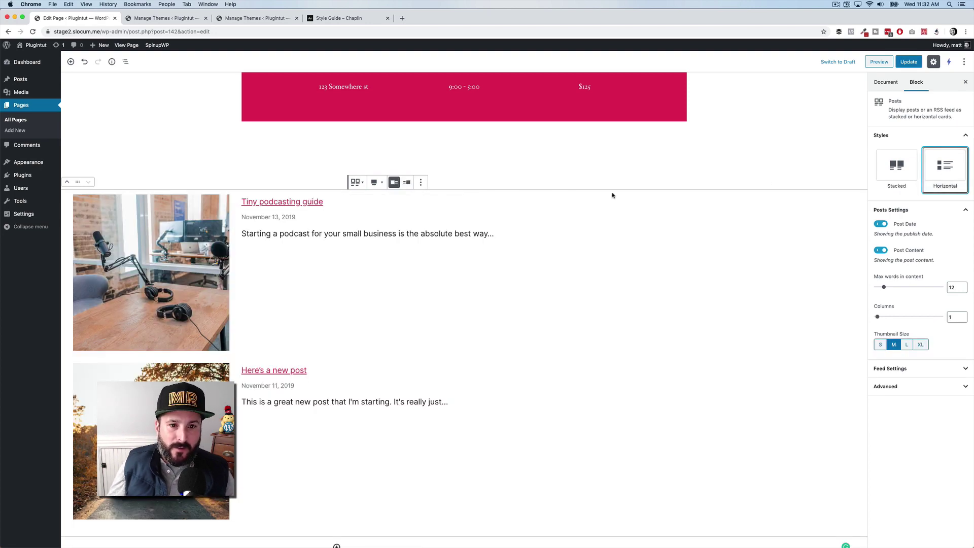
- Set the Posts block alignment to Wide Width and update the page
{"action": "left_click", "coordinate": [376, 182]}
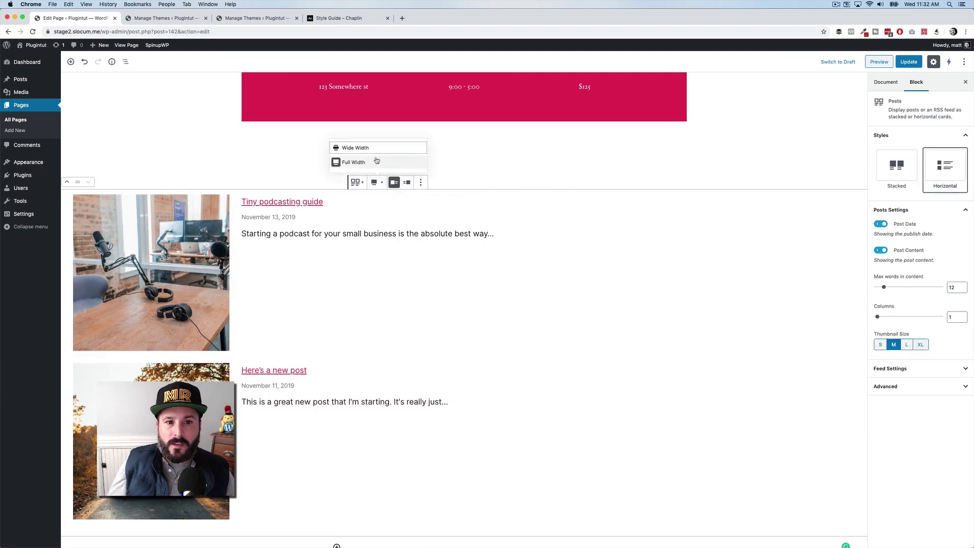
{"action": "left_click", "coordinate": [376, 150]}
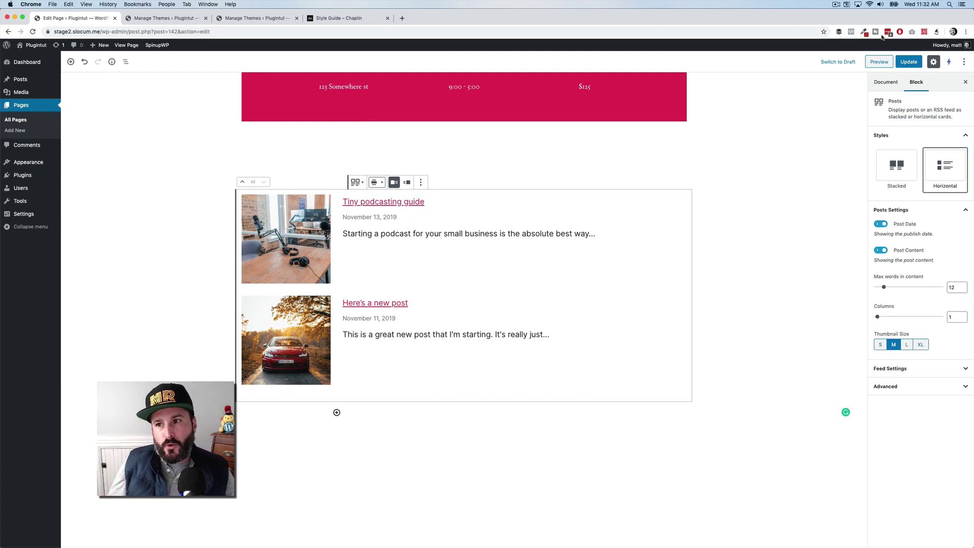
{"action": "left_click", "coordinate": [900, 62]}
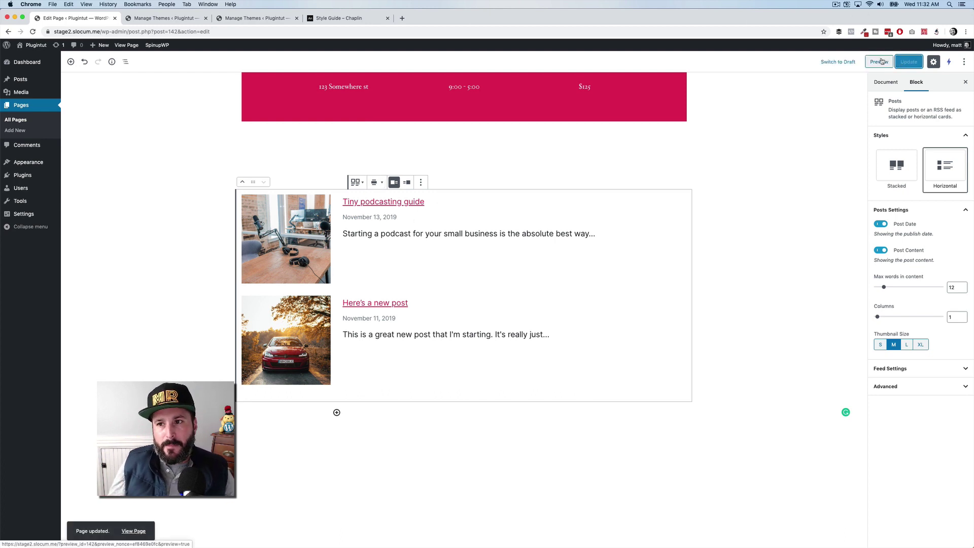
- Preview the horizontal post list, closing the extra Manage Themes tab and scrolling through it
{"action": "left_click", "coordinate": [880, 62]}
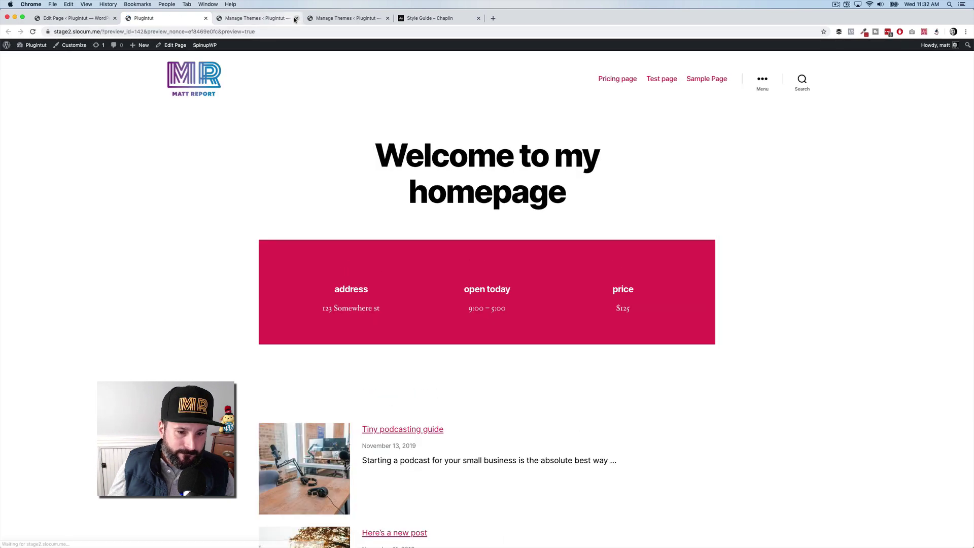
{"action": "left_click", "coordinate": [297, 18]}
{"action": "scroll", "coordinate": [300, 259], "scroll_direction": "down", "scroll_amount": 5}
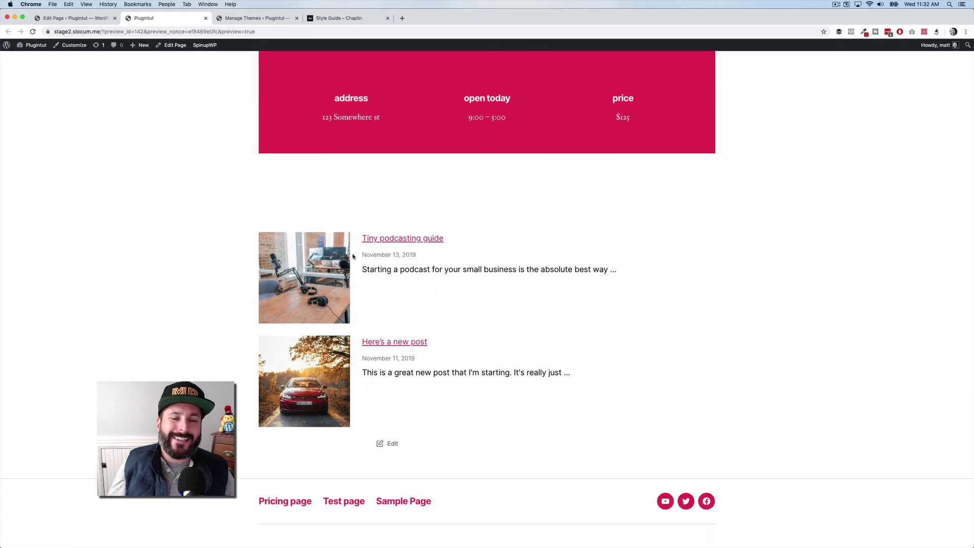
{"action": "scroll", "coordinate": [353, 257], "scroll_direction": "up", "scroll_amount": 2}
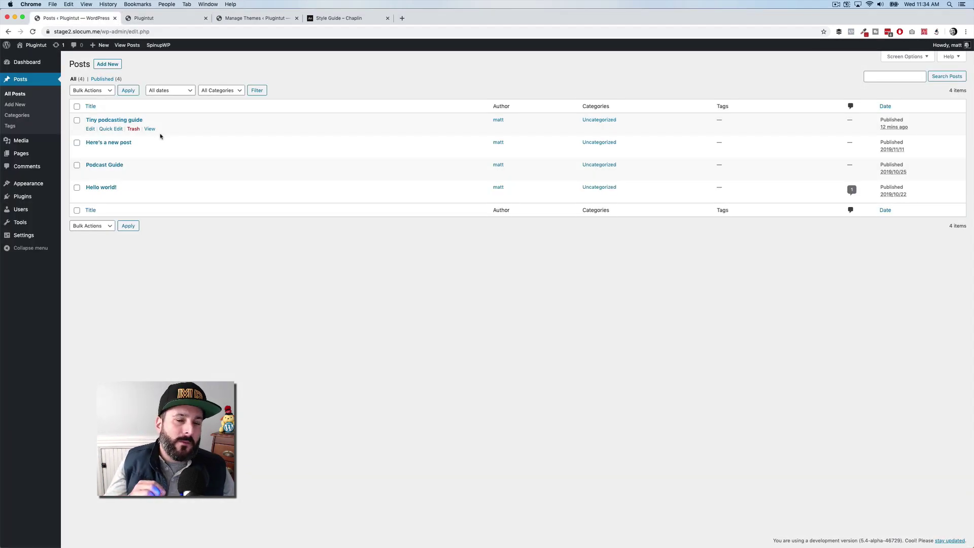
- Open the Tiny podcasting guide post in the editor and preview it in a new tab
{"action": "left_click", "coordinate": [90, 129]}
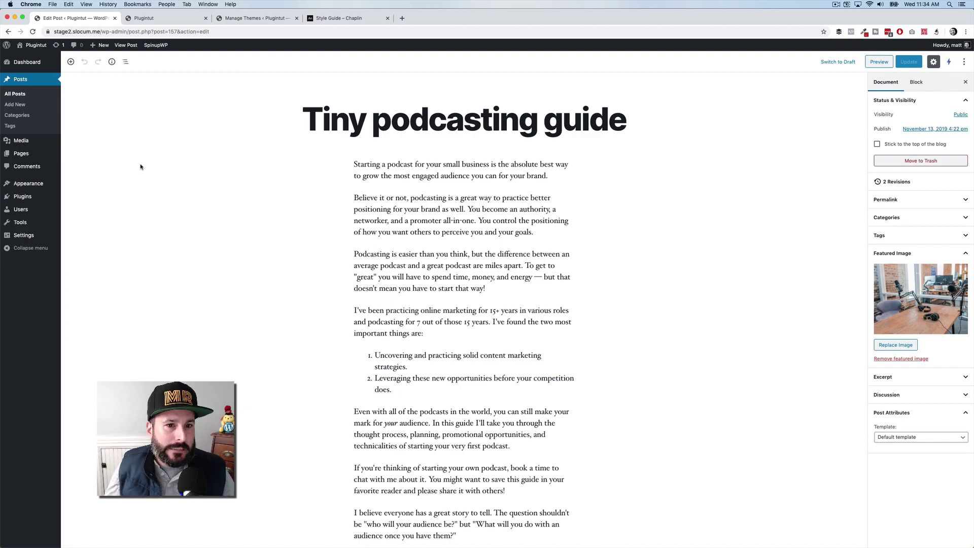
{"action": "left_click", "coordinate": [461, 232]}
{"action": "key", "text": "Down"}
{"action": "key", "text": "Down"}
{"action": "key", "text": "Down"}
{"action": "key", "text": "Down"}
{"action": "key", "text": "Down"}
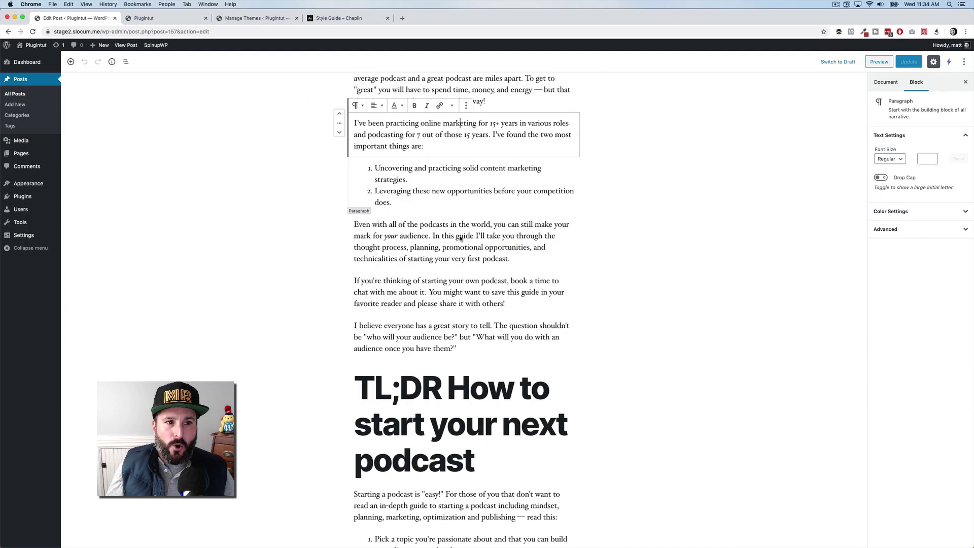
{"action": "scroll", "coordinate": [461, 238], "scroll_direction": "up", "scroll_amount": 5}
{"action": "scroll", "coordinate": [471, 261], "scroll_direction": "down", "scroll_amount": 20}
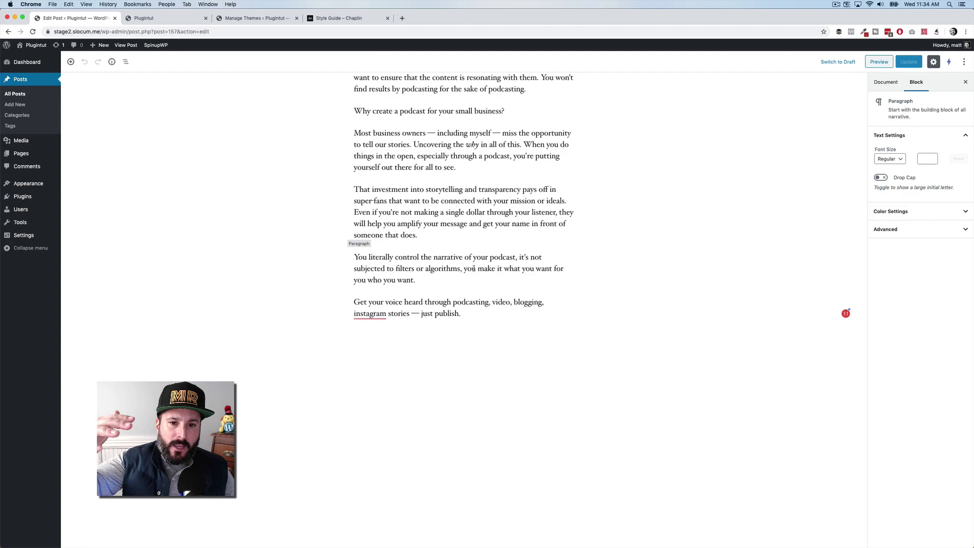
{"action": "scroll", "coordinate": [474, 267], "scroll_direction": "up", "scroll_amount": 9}
{"action": "scroll", "coordinate": [474, 267], "scroll_direction": "up", "scroll_amount": 20}
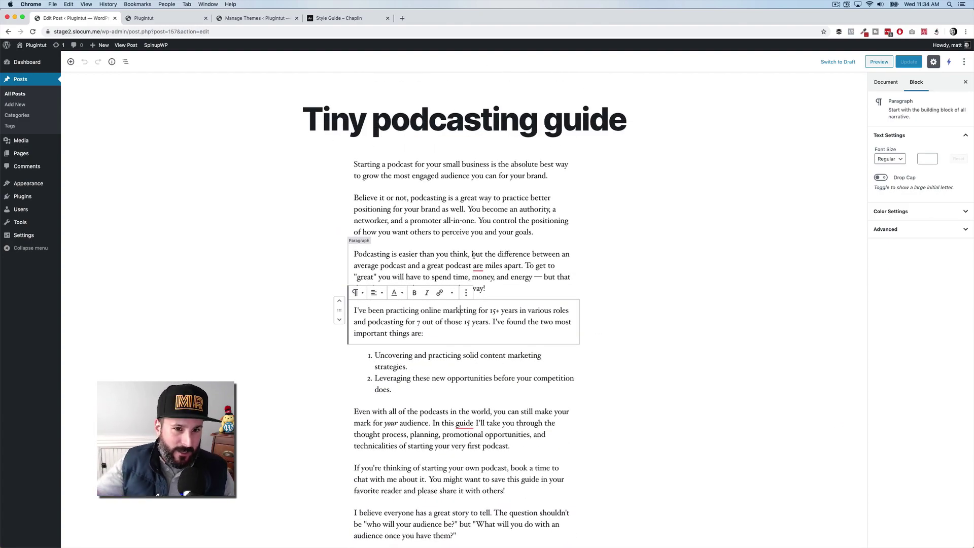
{"action": "left_click", "coordinate": [455, 175]}
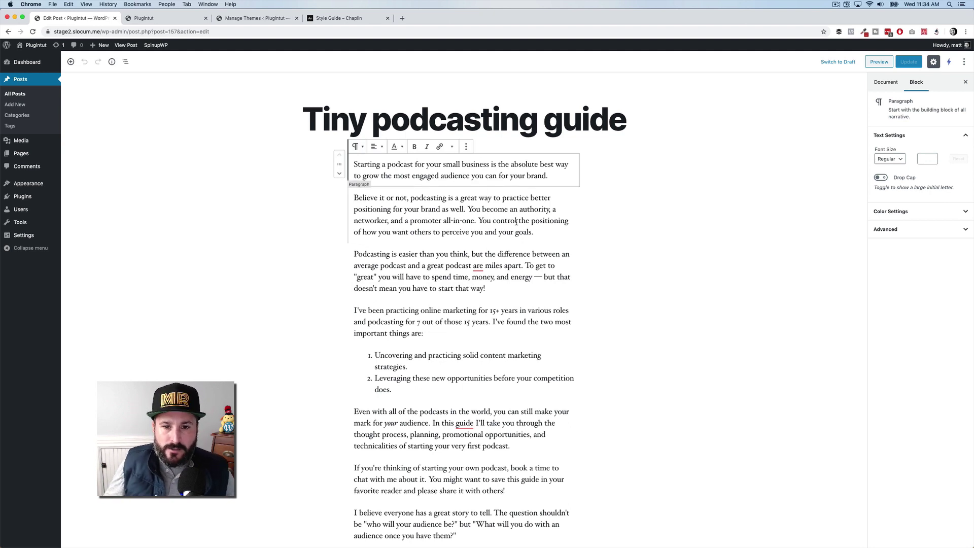
{"action": "left_click", "coordinate": [879, 62]}
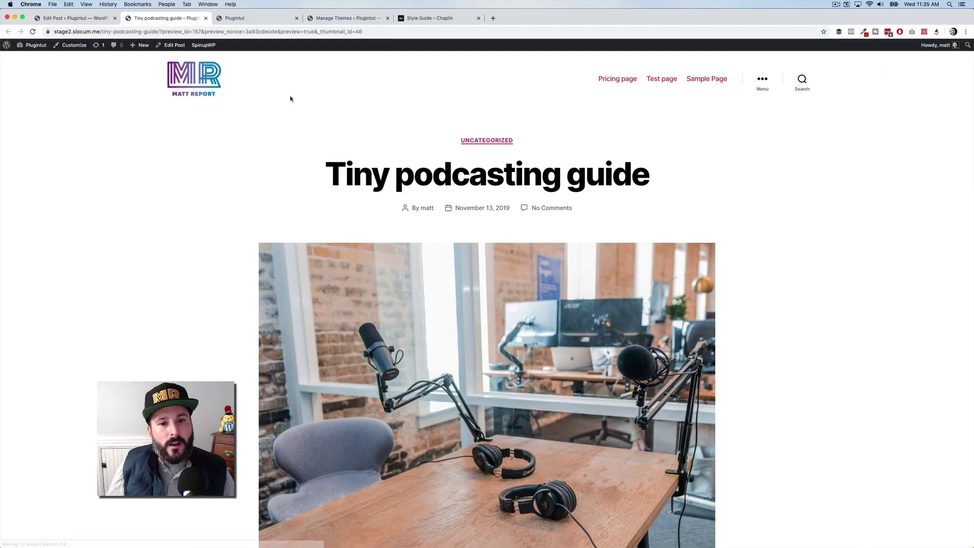
- Scroll the post preview down to the TL;DR section, then switch back to the Edit Post tab
{"action": "scroll", "coordinate": [298, 152], "scroll_direction": "down", "scroll_amount": 10}
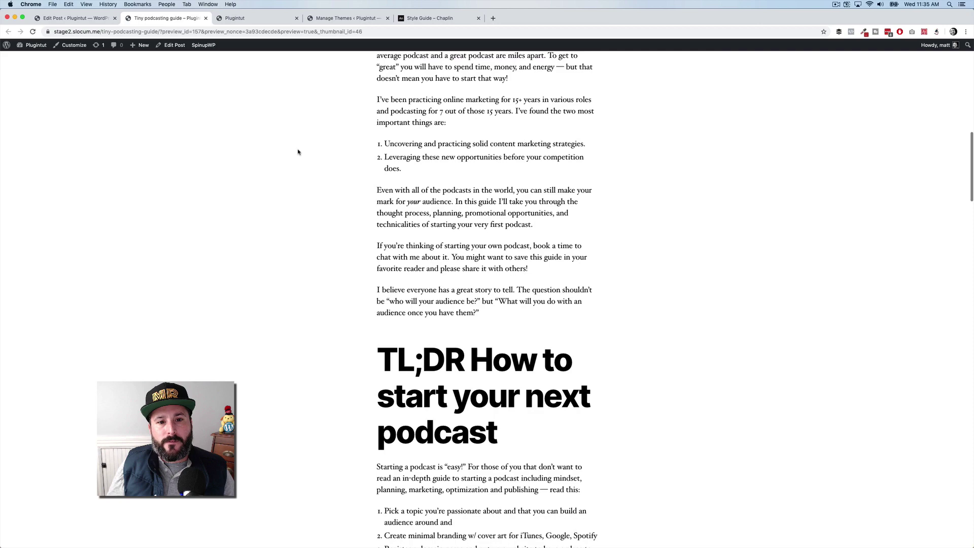
{"action": "scroll", "coordinate": [298, 152], "scroll_direction": "up", "scroll_amount": 15}
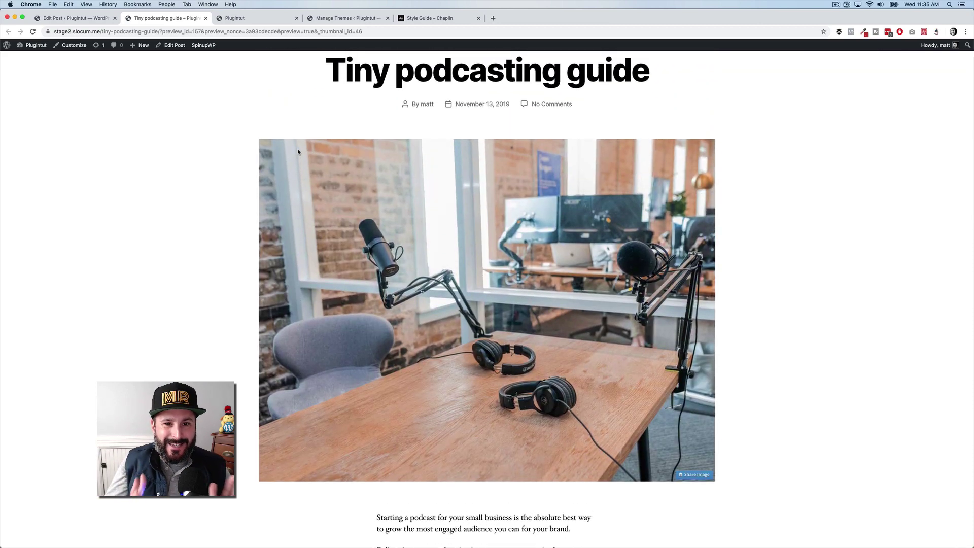
{"action": "scroll", "coordinate": [298, 151], "scroll_direction": "down", "scroll_amount": 3}
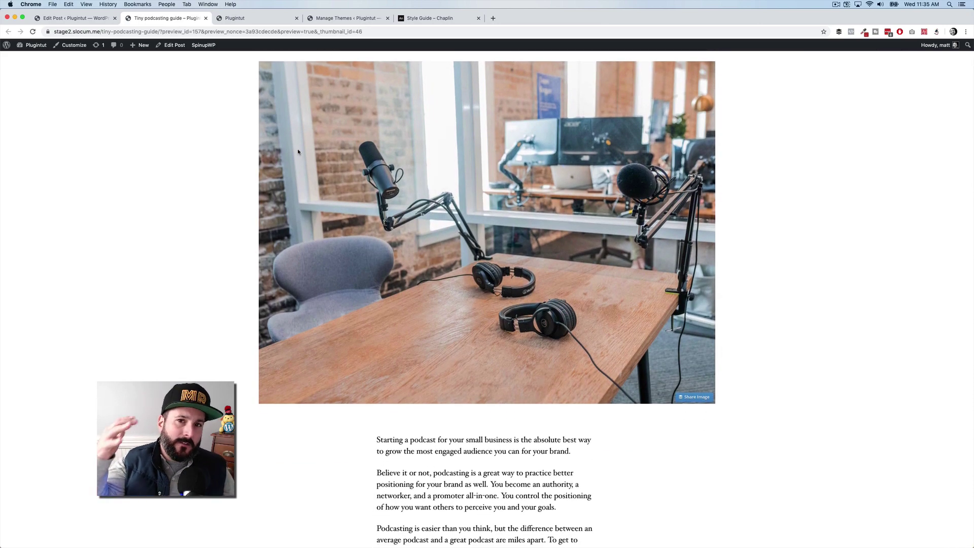
{"action": "scroll", "coordinate": [298, 152], "scroll_direction": "down", "scroll_amount": 15}
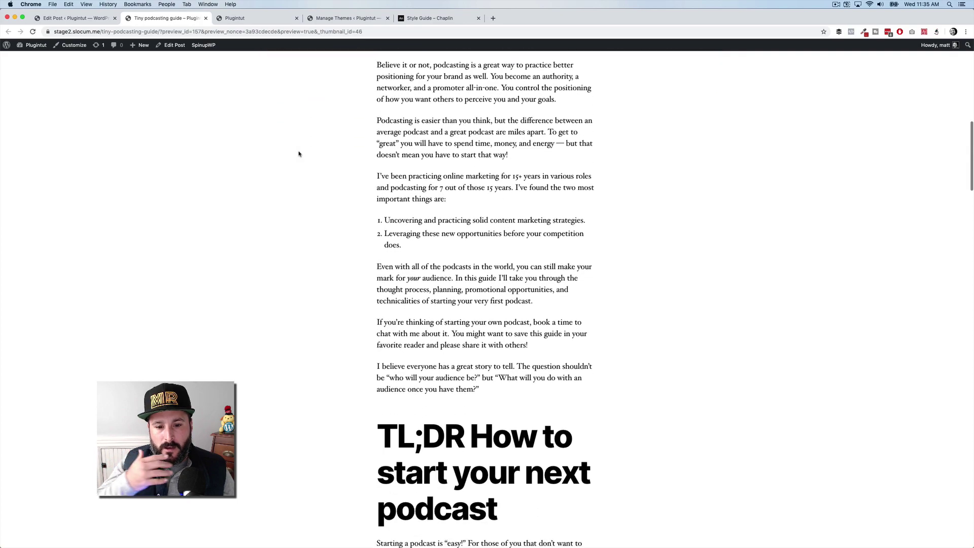
{"action": "scroll", "coordinate": [298, 152], "scroll_direction": "down", "scroll_amount": 20}
{"action": "scroll", "coordinate": [298, 150], "scroll_direction": "up", "scroll_amount": 18}
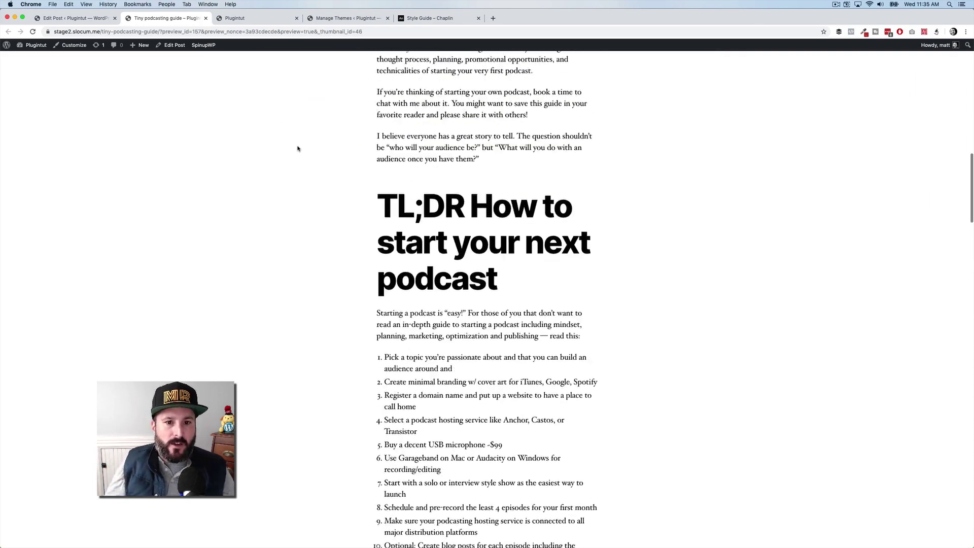
{"action": "scroll", "coordinate": [298, 148], "scroll_direction": "up", "scroll_amount": 15}
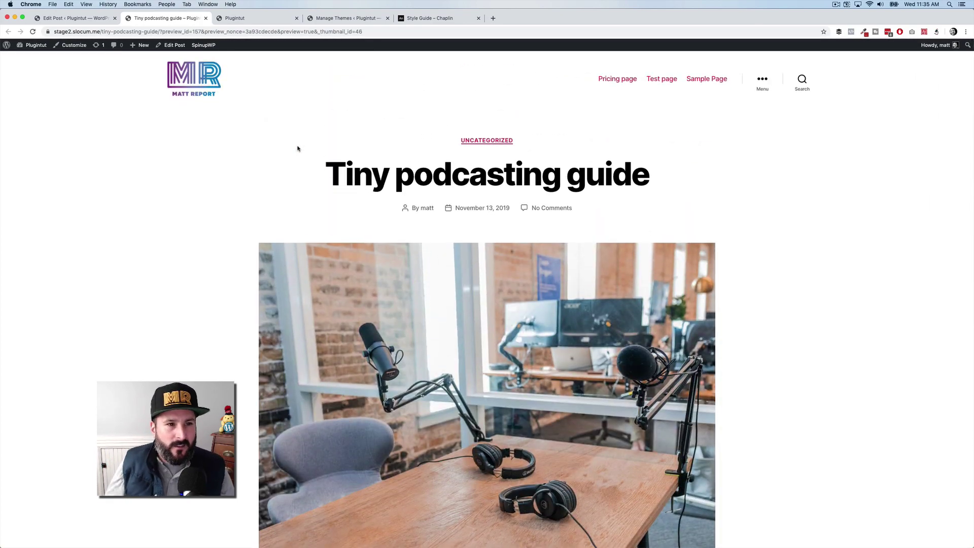
{"action": "key", "text": "super+alt+Left"}
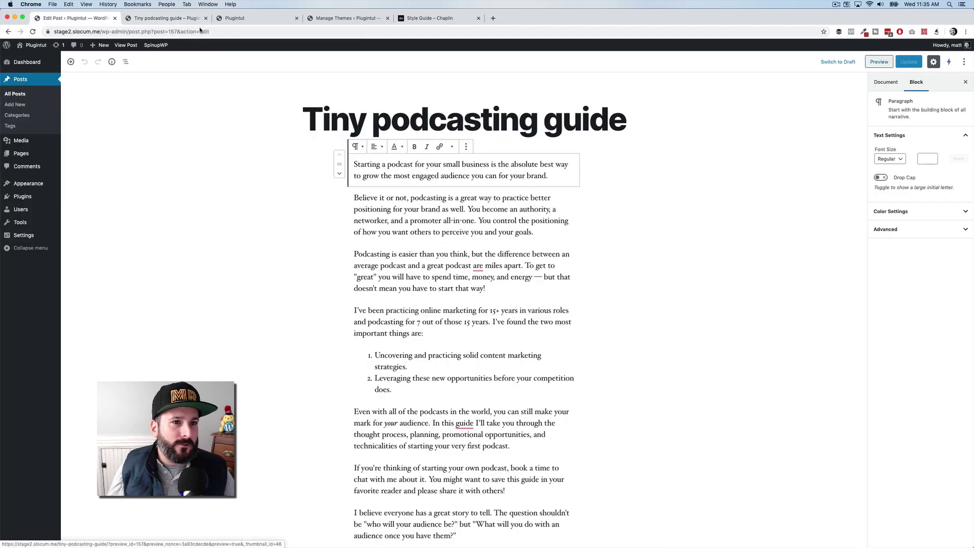
- Set Post Attributes > Template to Cover Template, update the post, and preview it
{"action": "left_click", "coordinate": [206, 18]}
{"action": "left_click", "coordinate": [492, 276]}
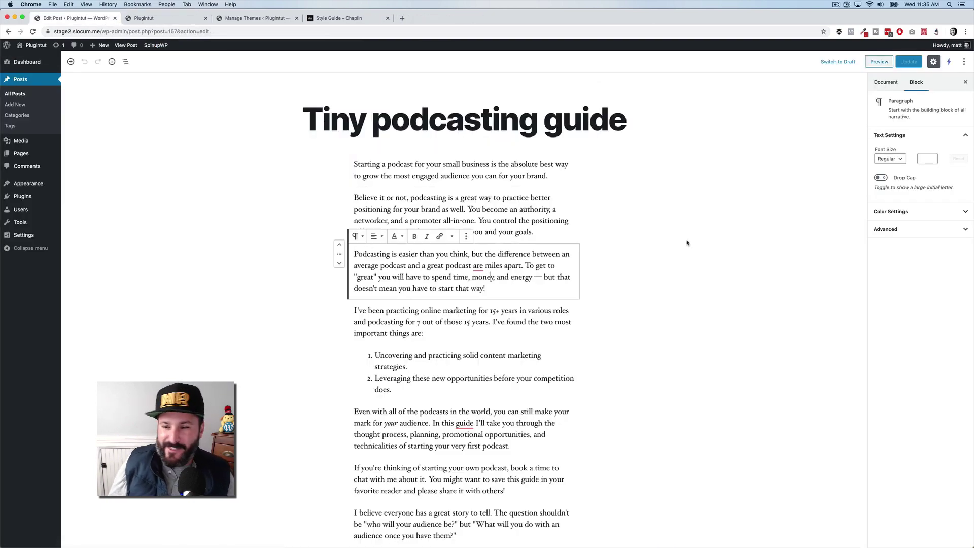
{"action": "left_click", "coordinate": [890, 82]}
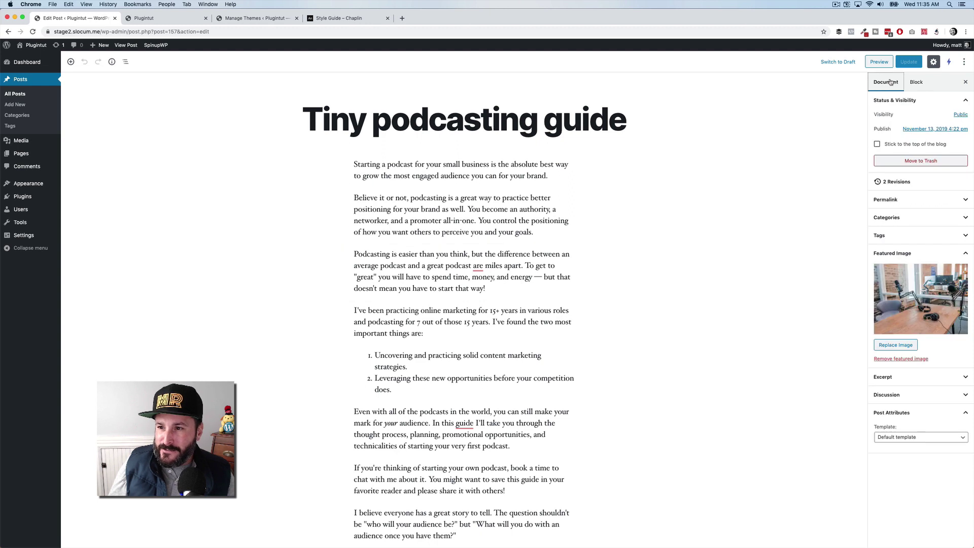
{"action": "left_click", "coordinate": [889, 438]}
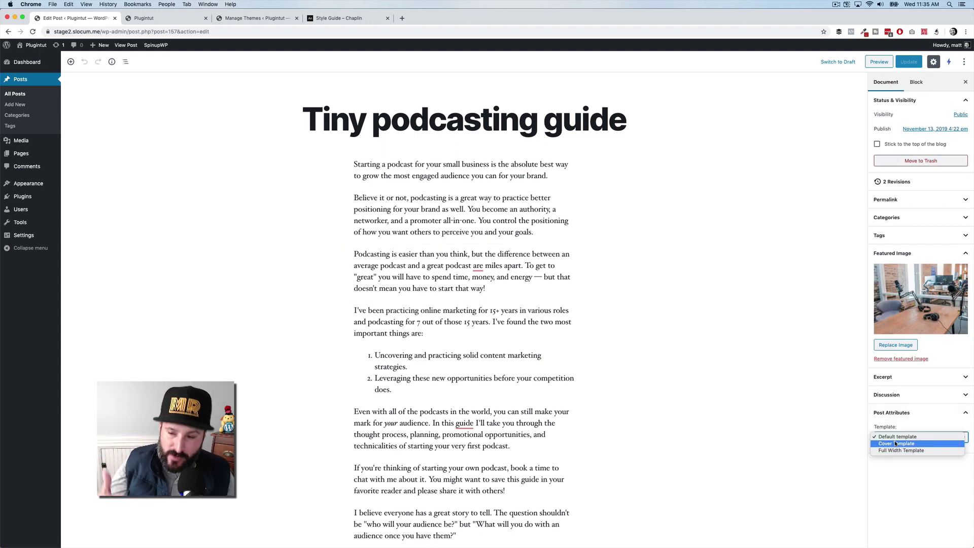
{"action": "left_click", "coordinate": [896, 444]}
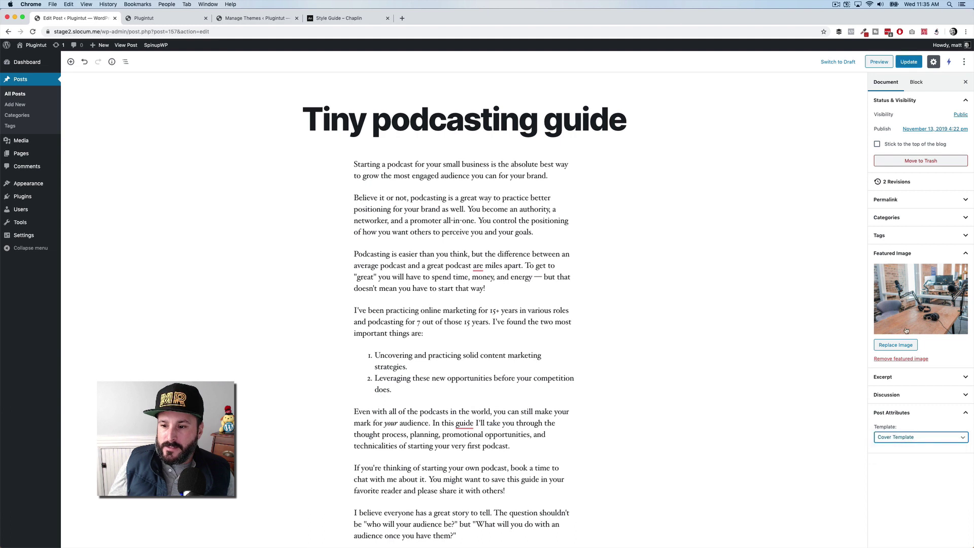
{"action": "left_click", "coordinate": [912, 61]}
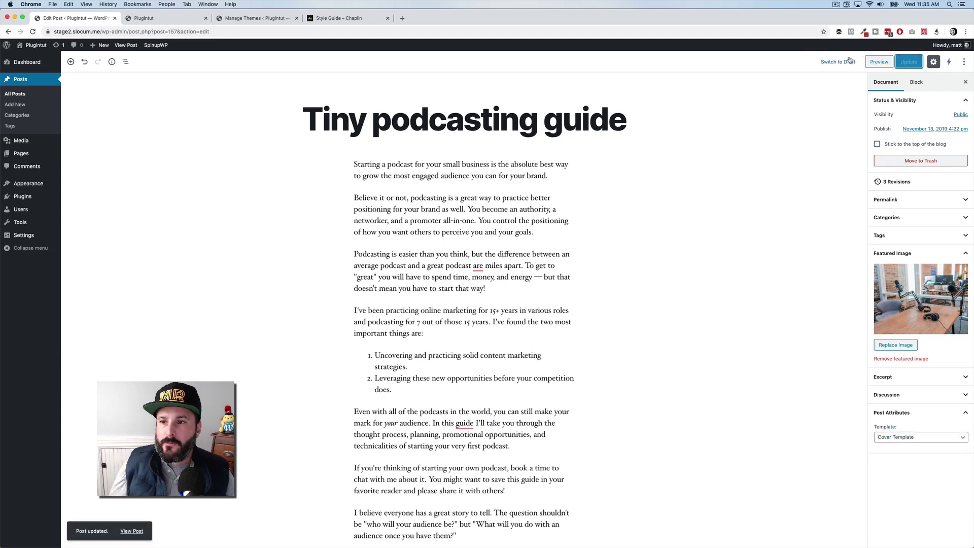
{"action": "left_click", "coordinate": [879, 62]}
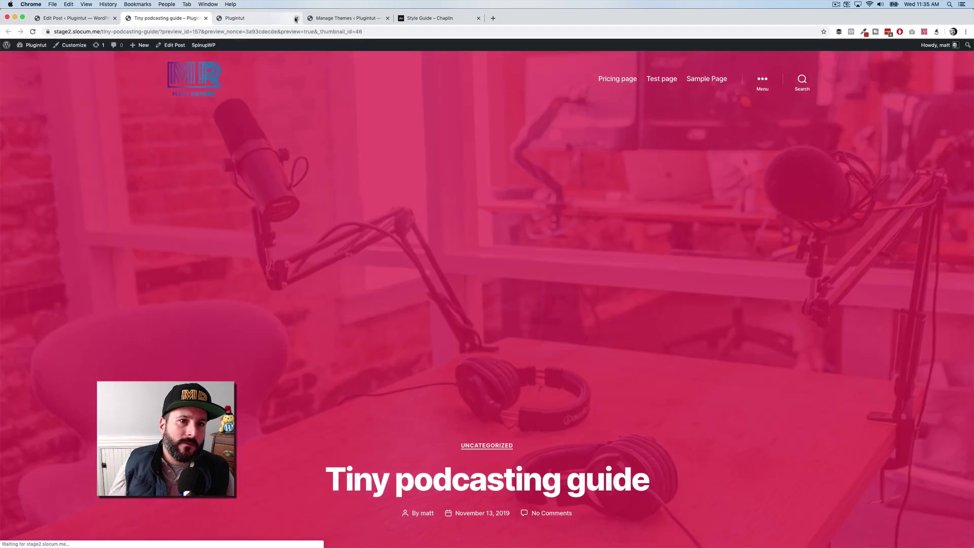
- Scroll the pink cover header preview up and down, then return to the Edit Post tab
{"action": "left_click", "coordinate": [296, 18]}
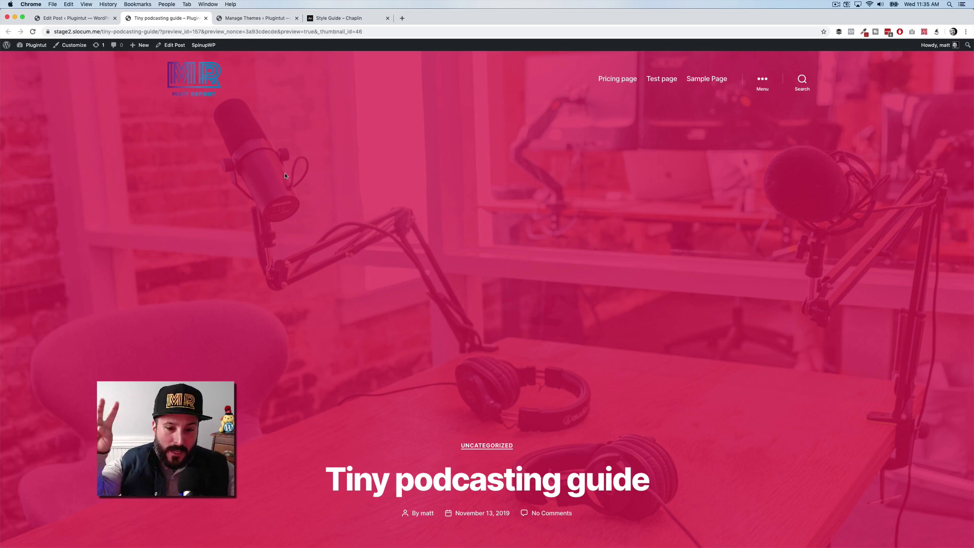
{"action": "scroll", "coordinate": [293, 212], "scroll_direction": "down", "scroll_amount": 3}
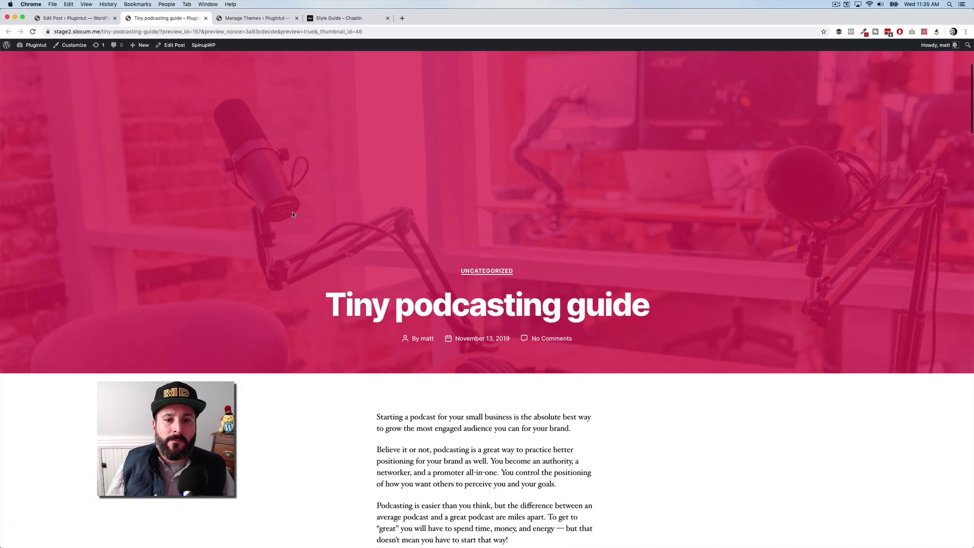
{"action": "scroll", "coordinate": [293, 212], "scroll_direction": "up", "scroll_amount": 3}
{"action": "scroll", "coordinate": [292, 215], "scroll_direction": "down", "scroll_amount": 5}
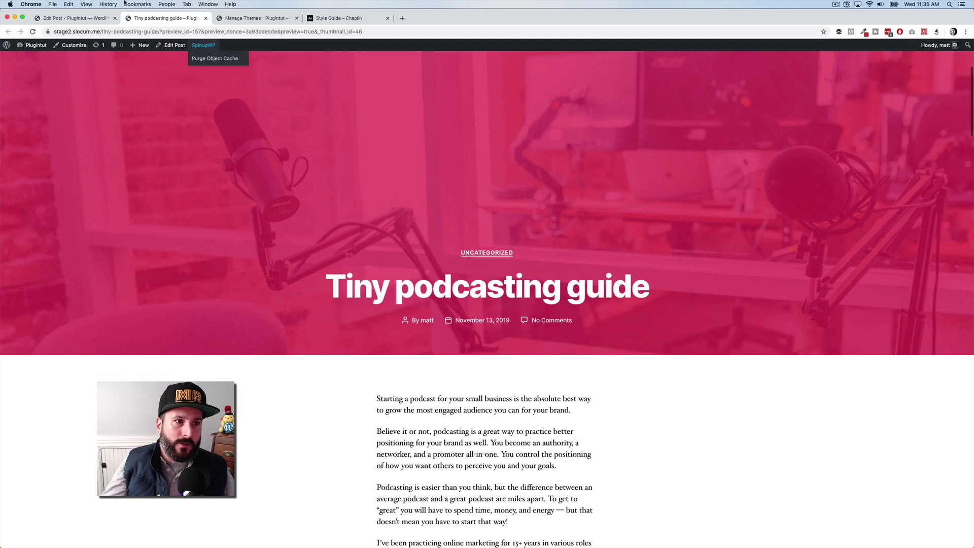
{"action": "scroll", "coordinate": [126, 136], "scroll_direction": "down", "scroll_amount": 3}
{"action": "scroll", "coordinate": [117, 101], "scroll_direction": "up", "scroll_amount": 8}
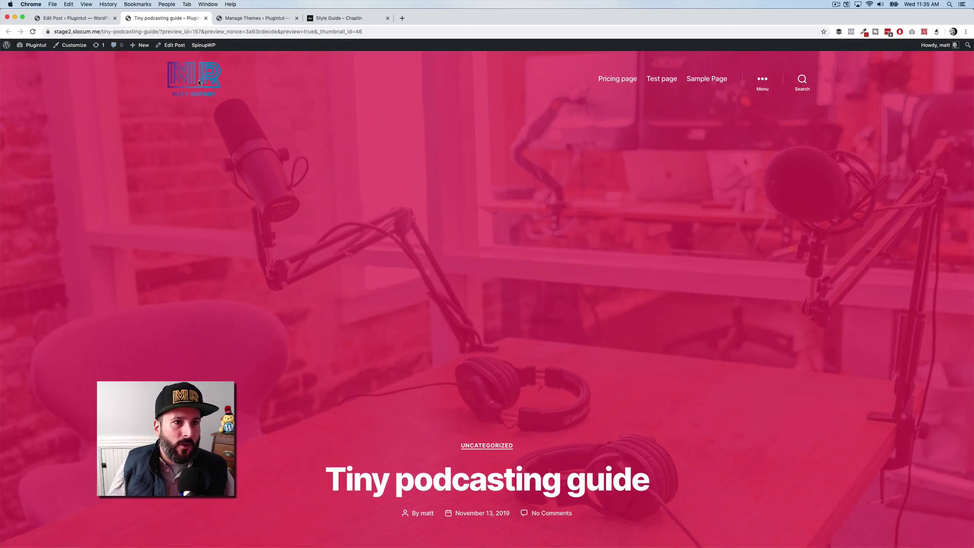
{"action": "scroll", "coordinate": [191, 146], "scroll_direction": "down", "scroll_amount": 8}
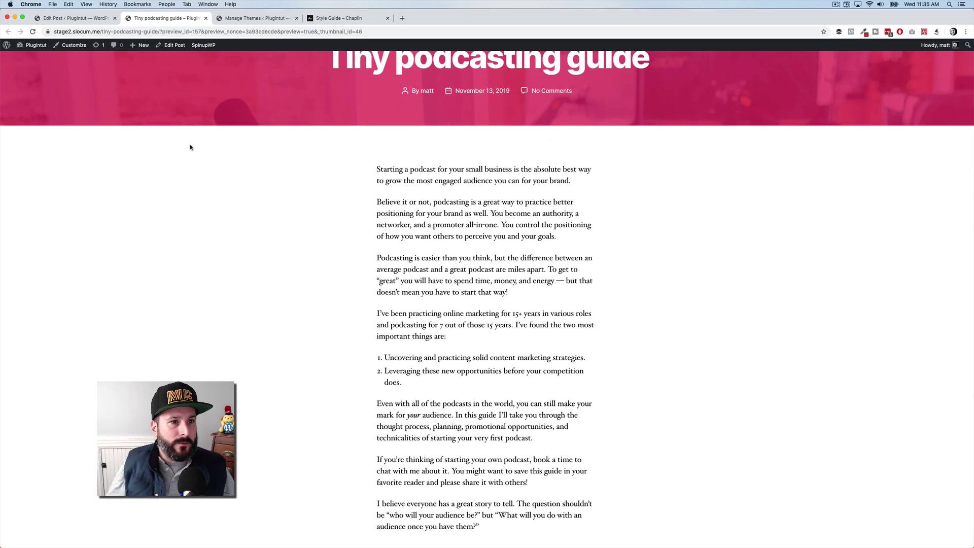
{"action": "left_click", "coordinate": [76, 18]}
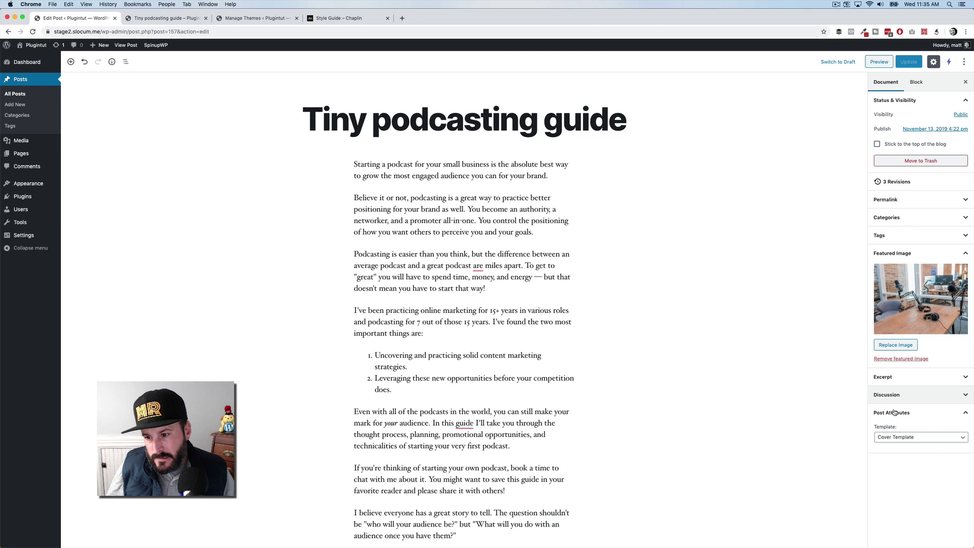
- Switch the post to the Full Width Template, update it, and preview it
{"action": "left_click", "coordinate": [913, 437]}
{"action": "left_click", "coordinate": [904, 443]}
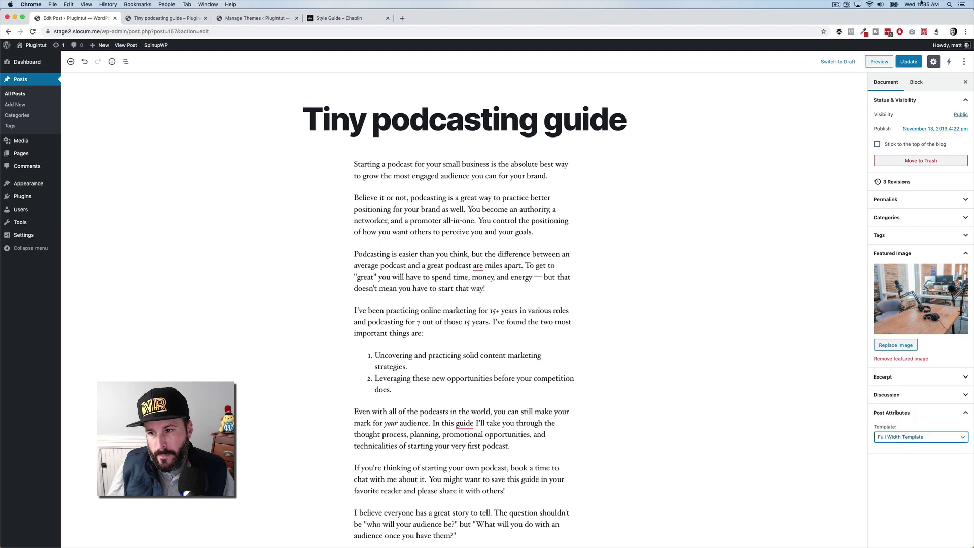
{"action": "left_click", "coordinate": [909, 61]}
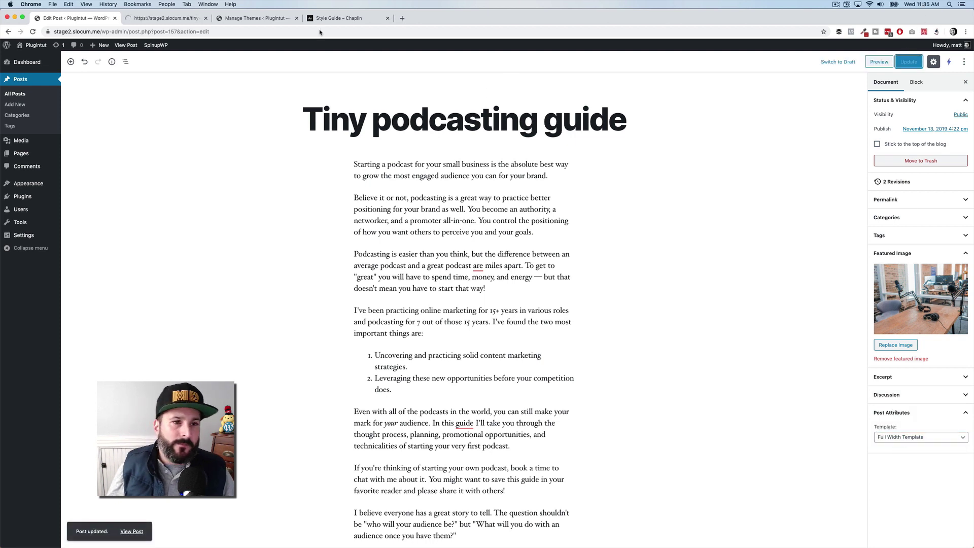
{"action": "left_click", "coordinate": [878, 63]}
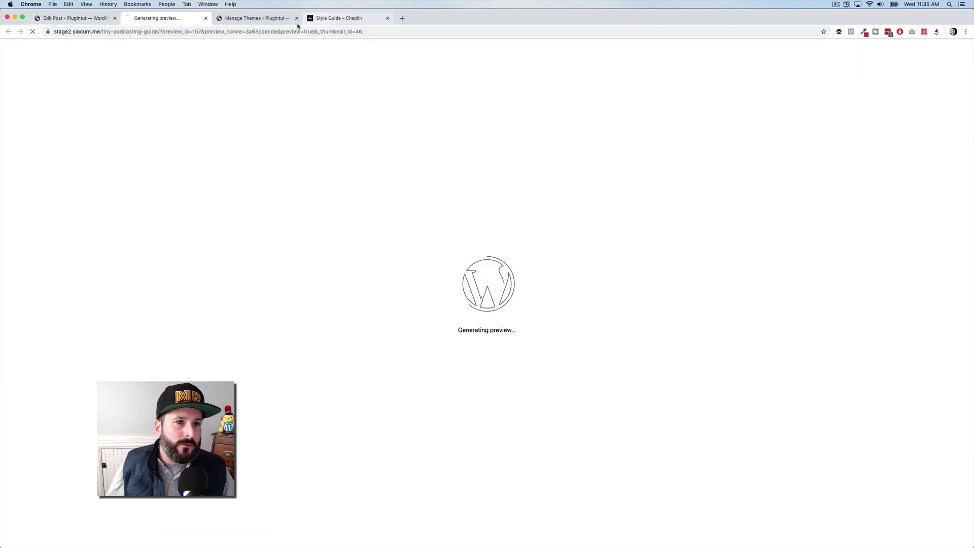
- Close the Manage Themes tab, scroll through the full-width preview, and return to the editor
{"action": "left_click", "coordinate": [296, 18]}
{"action": "scroll", "coordinate": [321, 191], "scroll_direction": "down", "scroll_amount": 5}
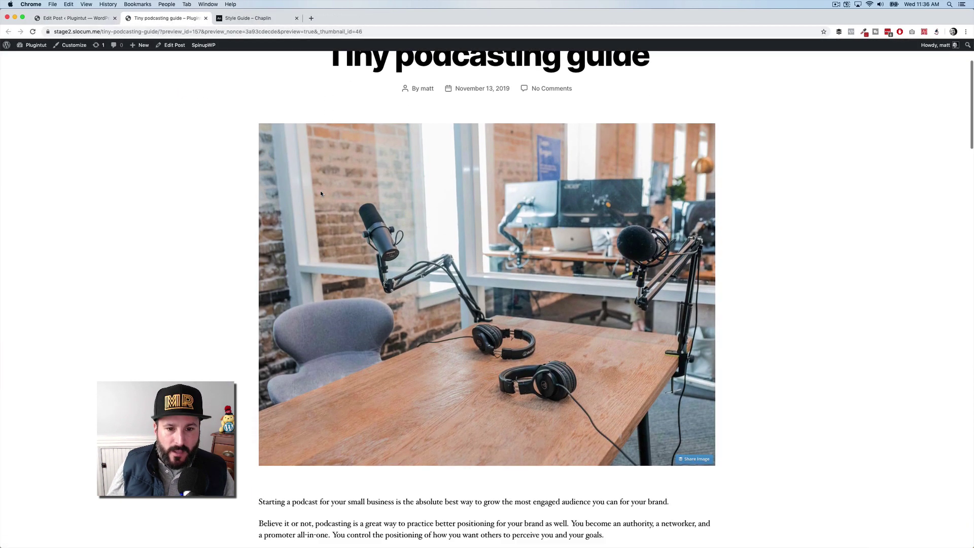
{"action": "scroll", "coordinate": [320, 193], "scroll_direction": "down", "scroll_amount": 7}
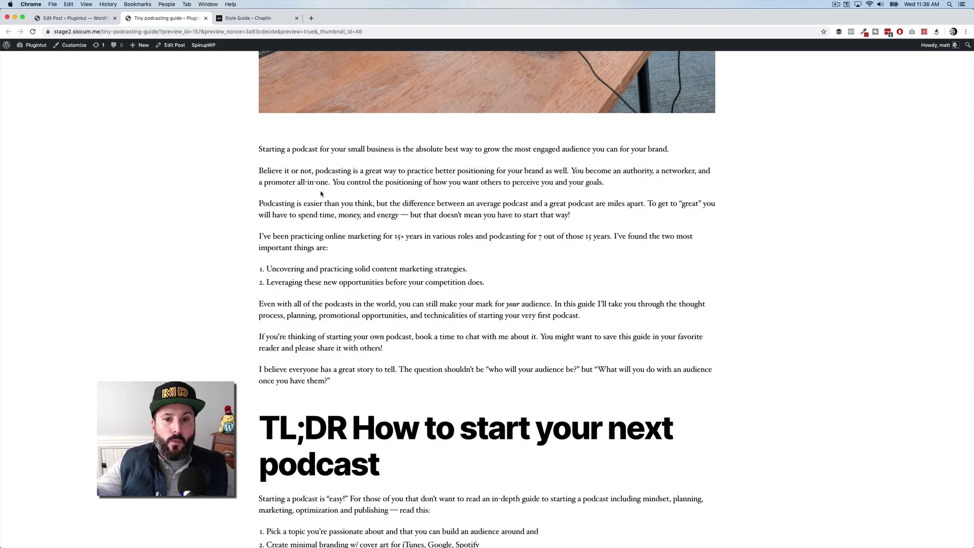
{"action": "scroll", "coordinate": [321, 193], "scroll_direction": "down", "scroll_amount": 13}
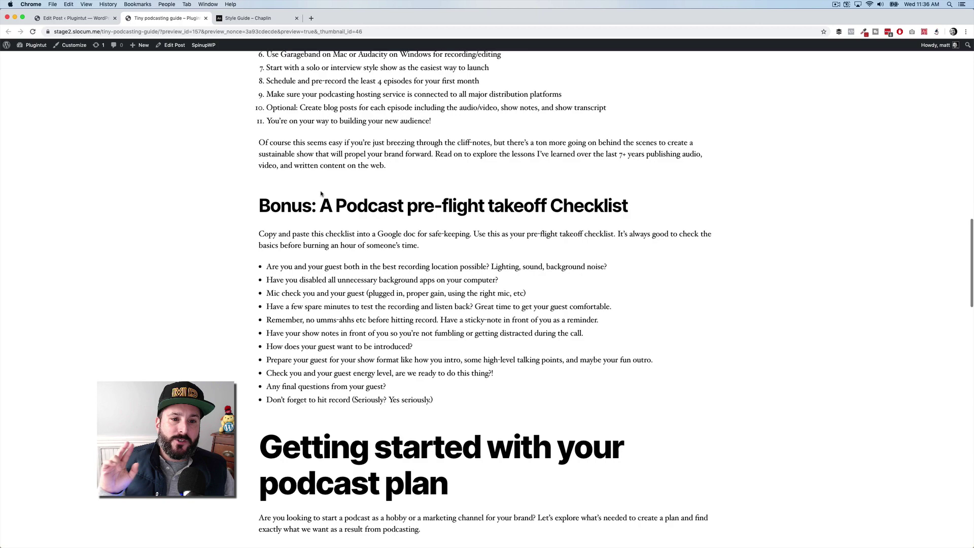
{"action": "scroll", "coordinate": [321, 193], "scroll_direction": "up", "scroll_amount": 20}
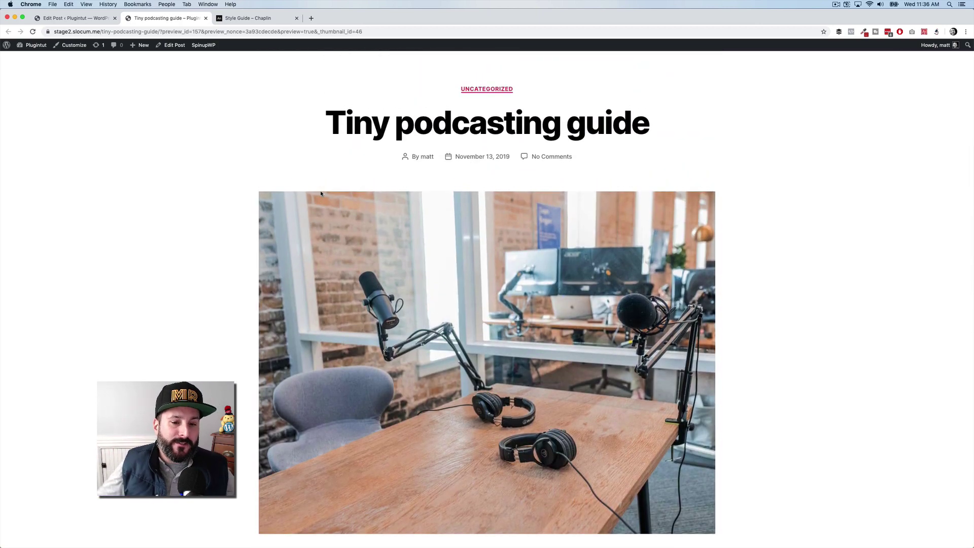
{"action": "scroll", "coordinate": [321, 193], "scroll_direction": "down", "scroll_amount": 9}
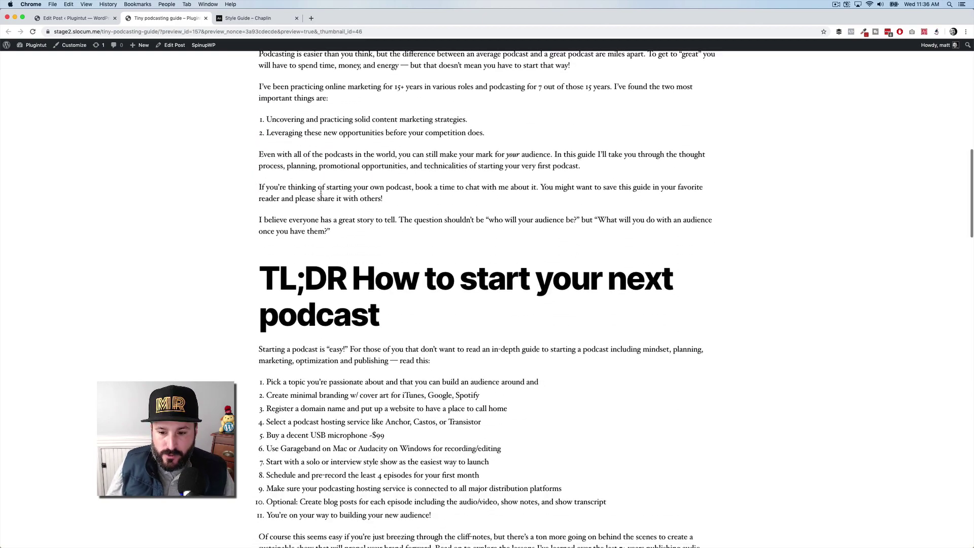
{"action": "scroll", "coordinate": [335, 315], "scroll_direction": "down", "scroll_amount": 1}
{"action": "scroll", "coordinate": [335, 316], "scroll_direction": "up", "scroll_amount": 10}
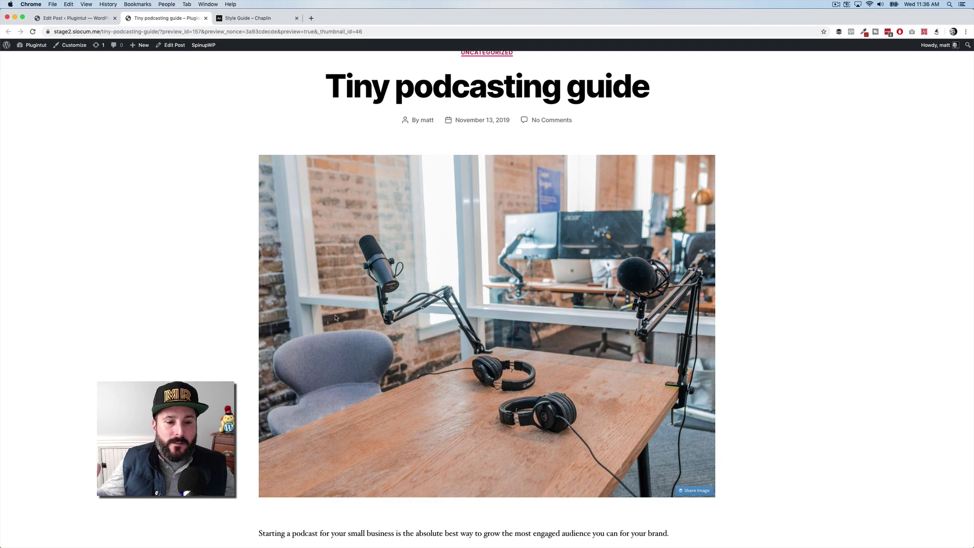
{"action": "scroll", "coordinate": [335, 317], "scroll_direction": "down", "scroll_amount": 8}
{"action": "scroll", "coordinate": [335, 318], "scroll_direction": "down", "scroll_amount": 2}
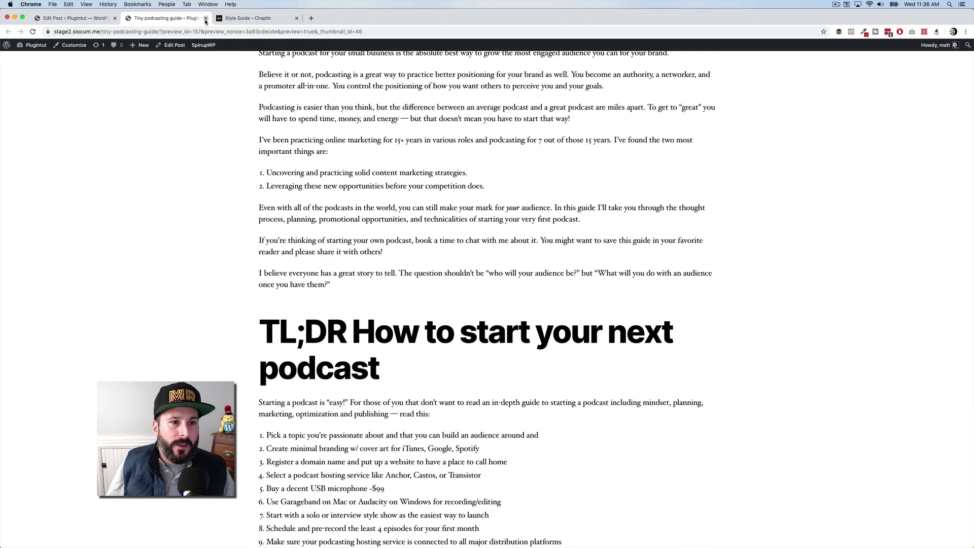
{"action": "left_click", "coordinate": [76, 18]}
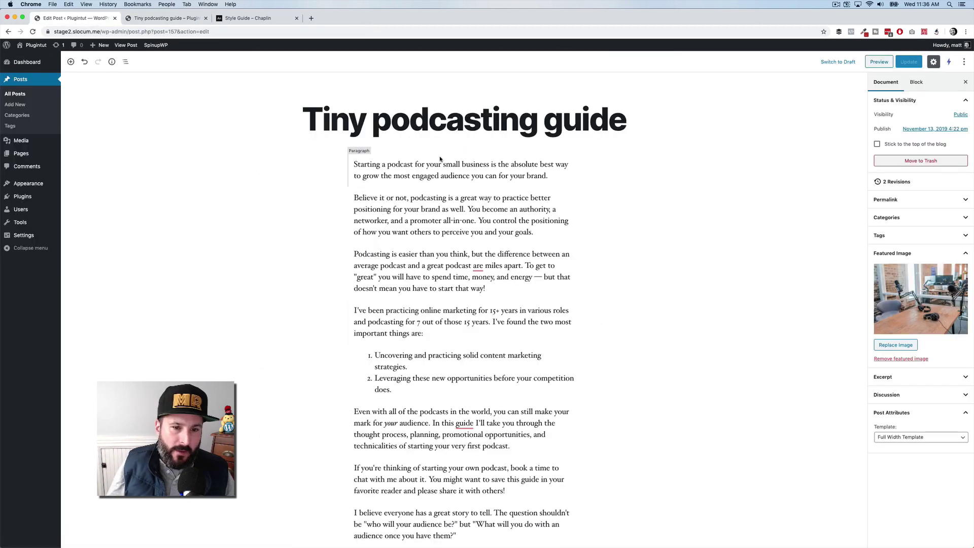
- Turn on Drop Cap for the opening paragraph, expand its Color Settings, and preview the post
{"action": "scroll", "coordinate": [355, 188], "scroll_direction": "down", "scroll_amount": 2}
{"action": "left_click", "coordinate": [434, 133]}
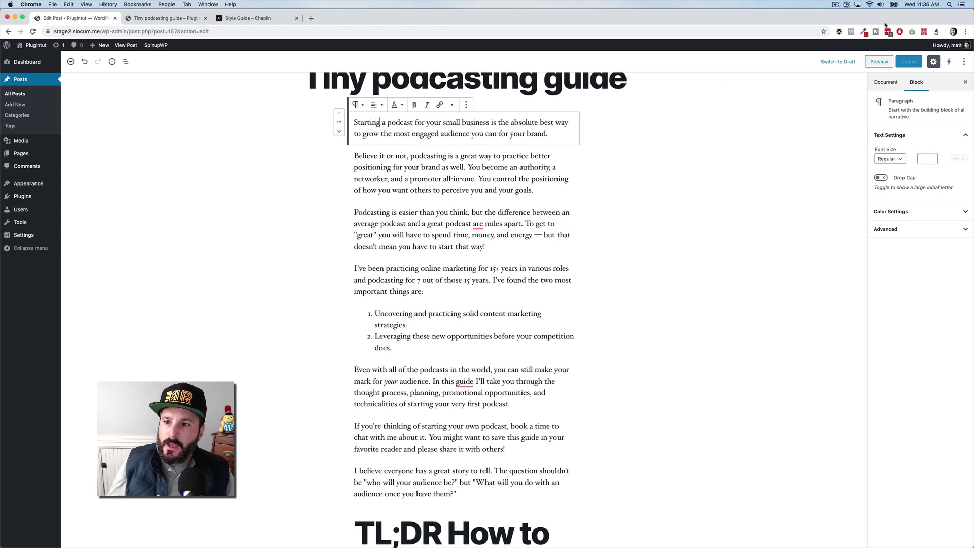
{"action": "left_click", "coordinate": [882, 178]}
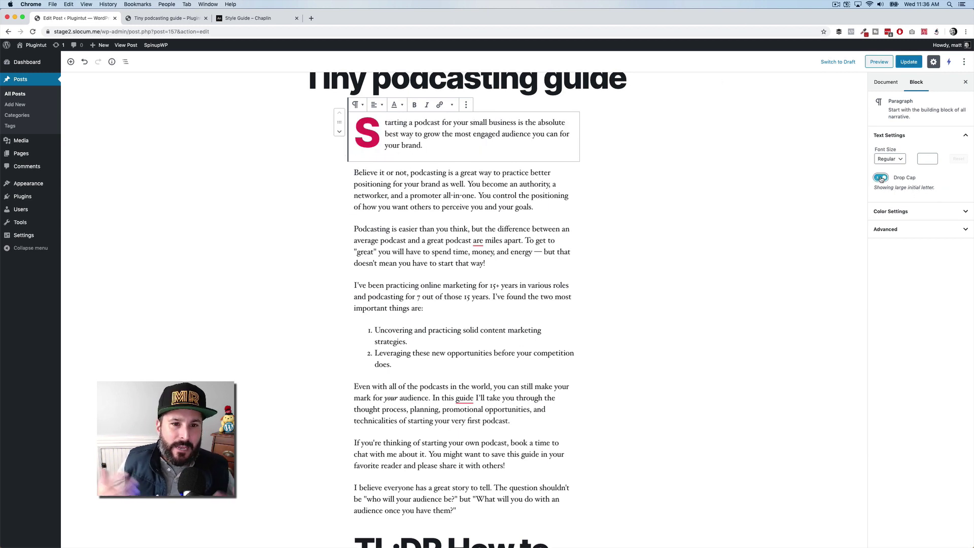
{"action": "left_click", "coordinate": [895, 213]}
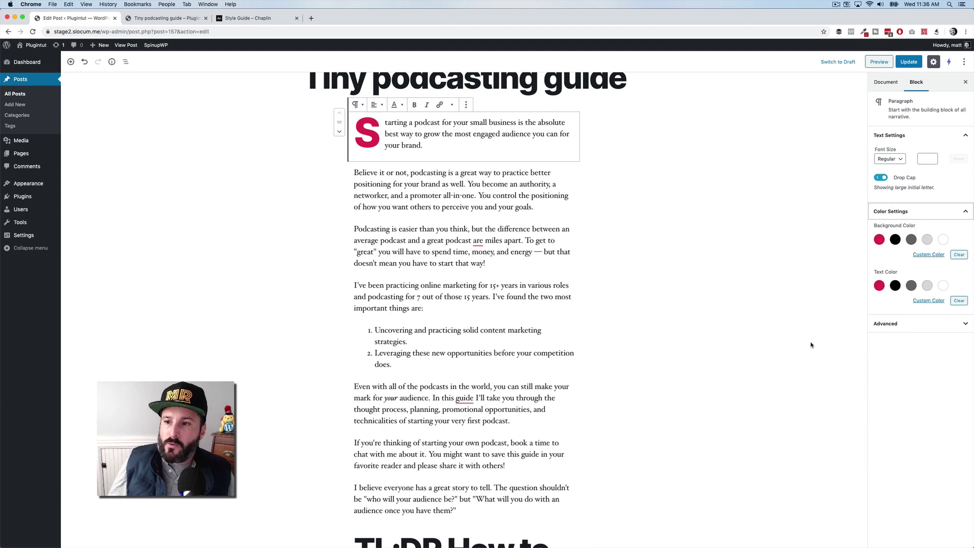
{"action": "left_click", "coordinate": [880, 62]}
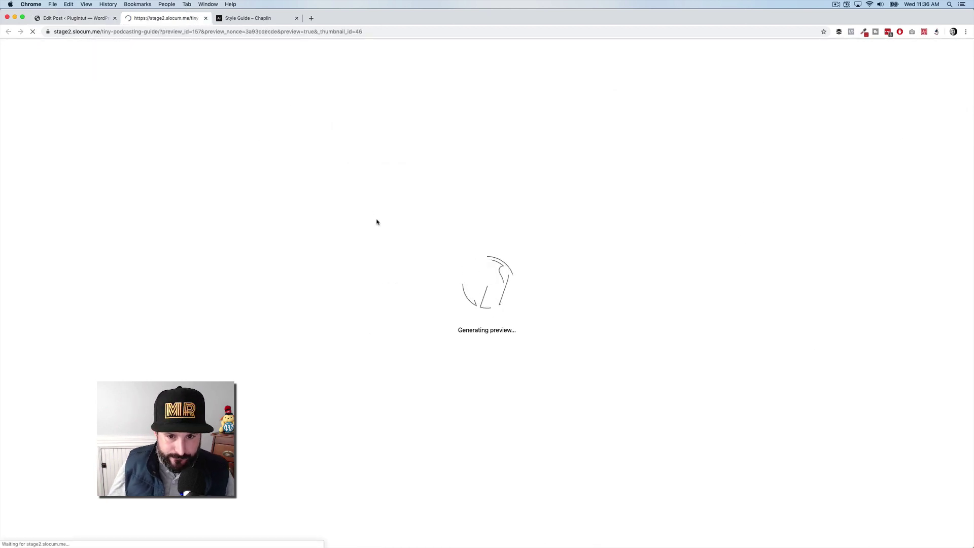
- Back in the editor, set Post Attributes > Template to Default template
{"action": "scroll", "coordinate": [406, 272], "scroll_direction": "down", "scroll_amount": 10}
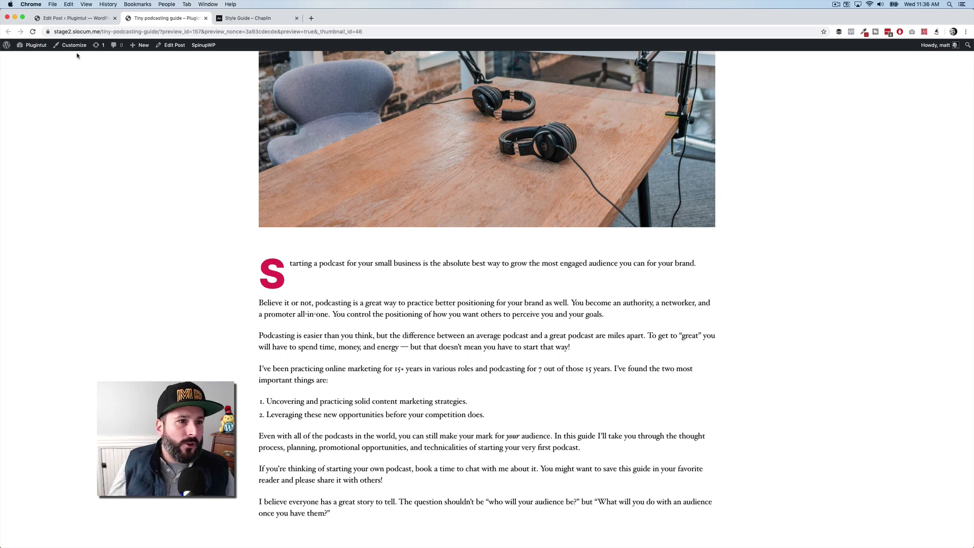
{"action": "left_click", "coordinate": [76, 18]}
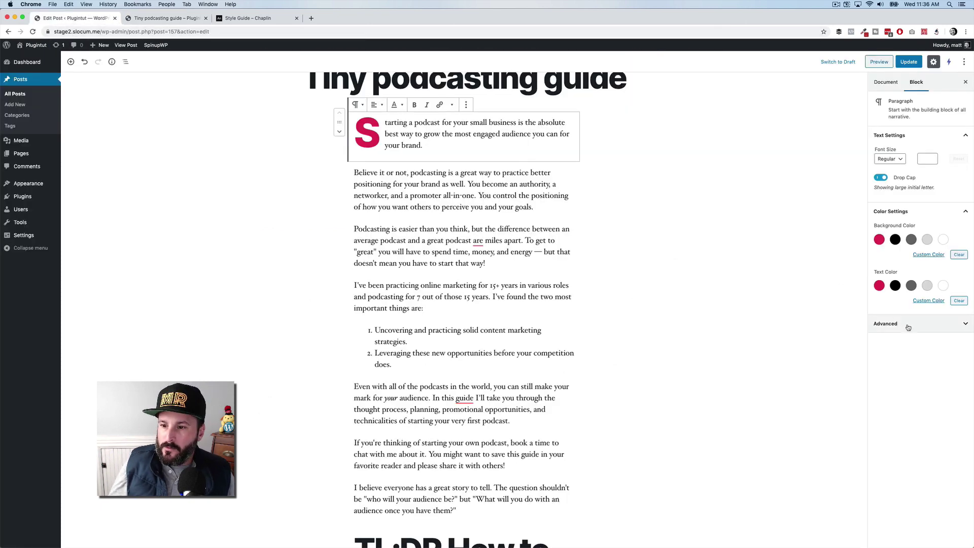
{"action": "left_click", "coordinate": [886, 83]}
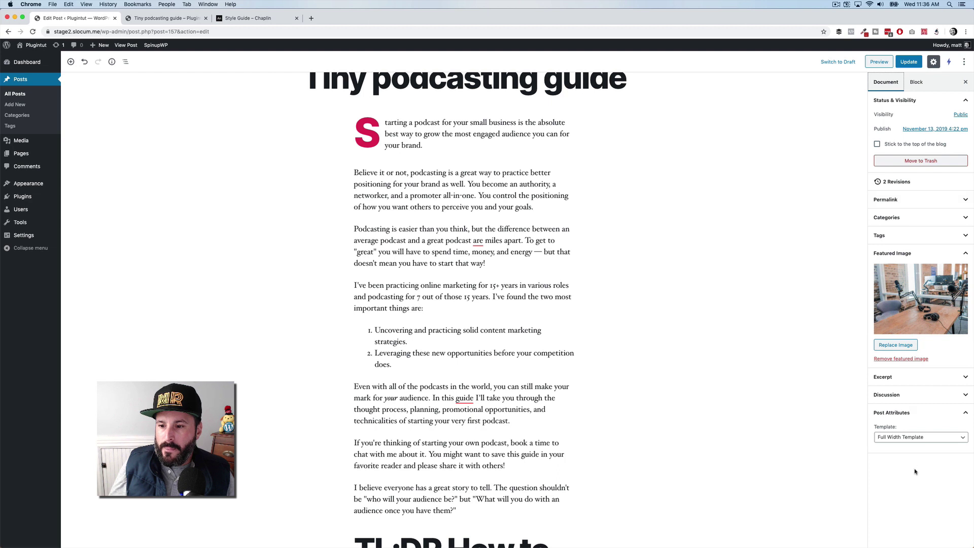
{"action": "left_click", "coordinate": [915, 437]}
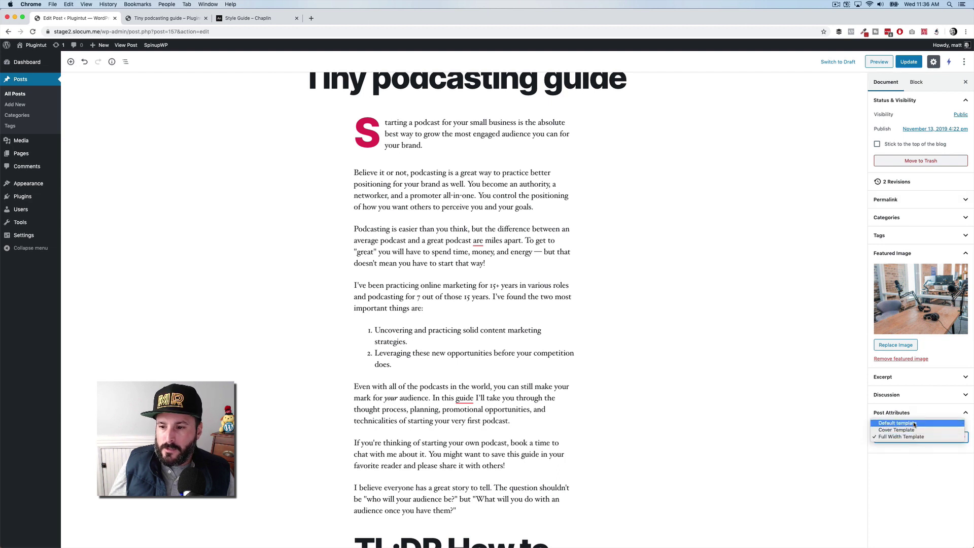
{"action": "left_click", "coordinate": [913, 423]}
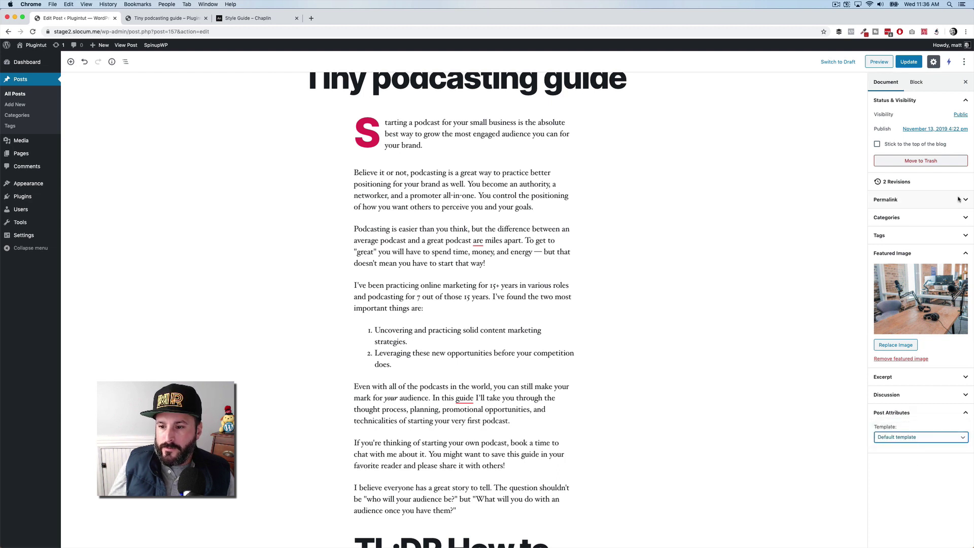
- Preview the post's narrower default-template column, then return to the Edit Post tab
{"action": "left_click", "coordinate": [879, 62]}
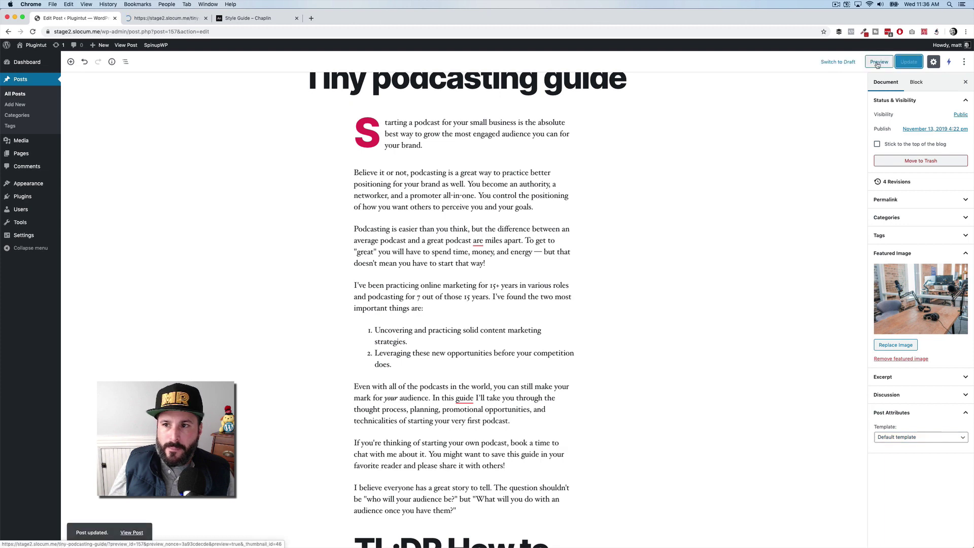
{"action": "scroll", "coordinate": [302, 300], "scroll_direction": "down", "scroll_amount": 10}
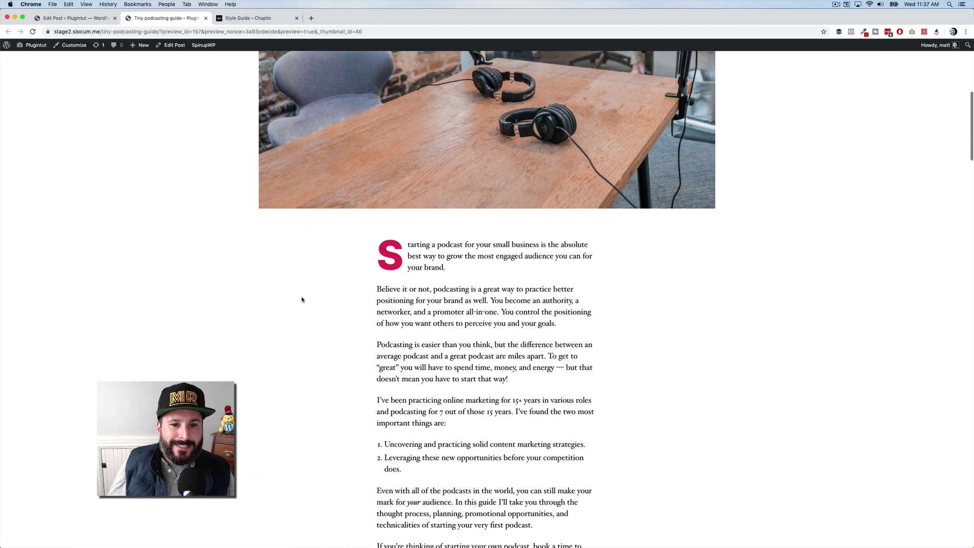
{"action": "scroll", "coordinate": [302, 300], "scroll_direction": "down", "scroll_amount": 5}
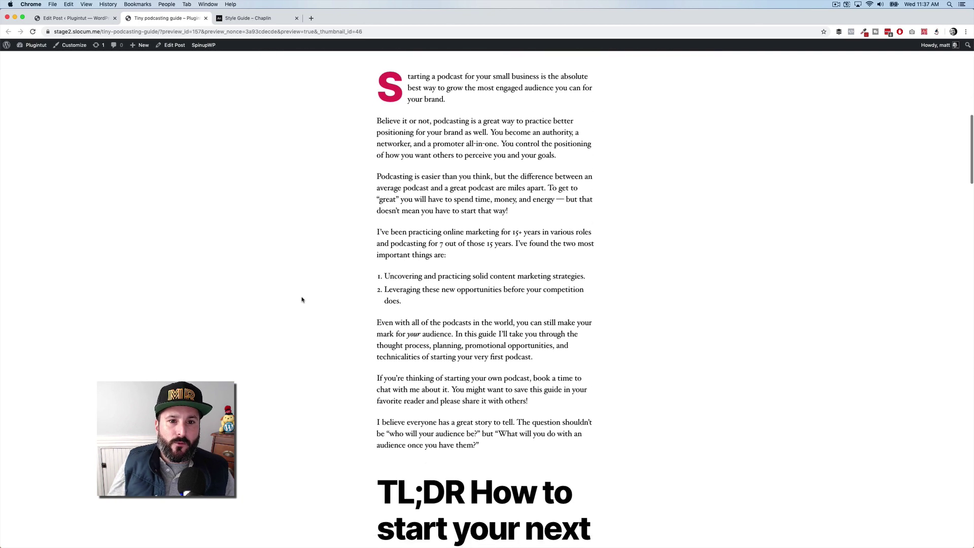
{"action": "scroll", "coordinate": [300, 300], "scroll_direction": "up", "scroll_amount": 5}
{"action": "left_click", "coordinate": [80, 22]}
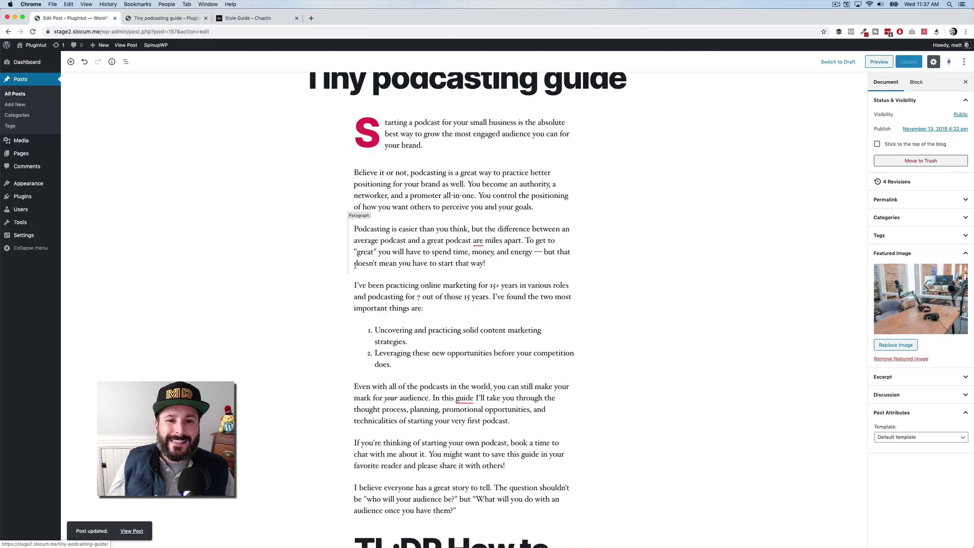
- Convert the 'I believe everyone has a great story' paragraph into a Quote and type its author citation
{"action": "scroll", "coordinate": [382, 334], "scroll_direction": "down", "scroll_amount": 8}
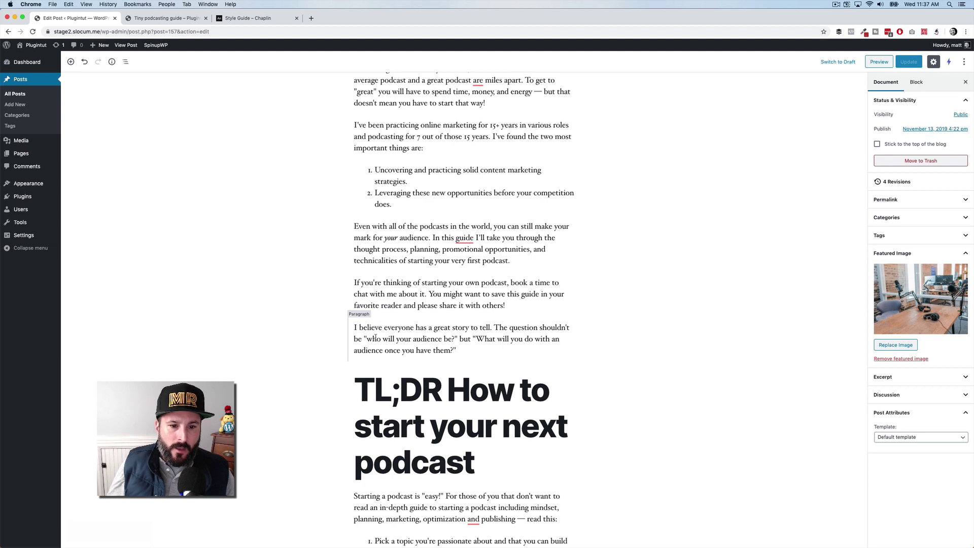
{"action": "left_click", "coordinate": [380, 339]}
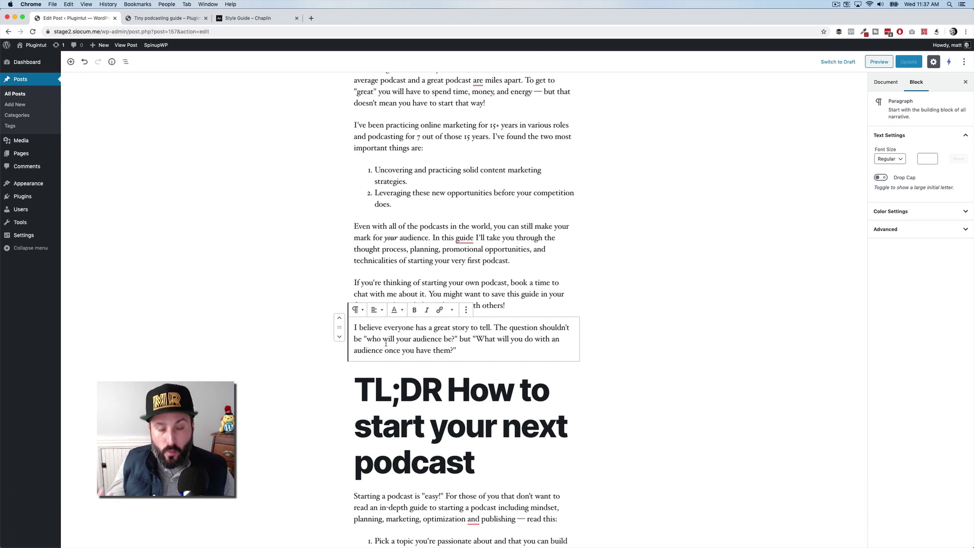
{"action": "left_click", "coordinate": [360, 315]}
{"action": "left_click", "coordinate": [442, 358]}
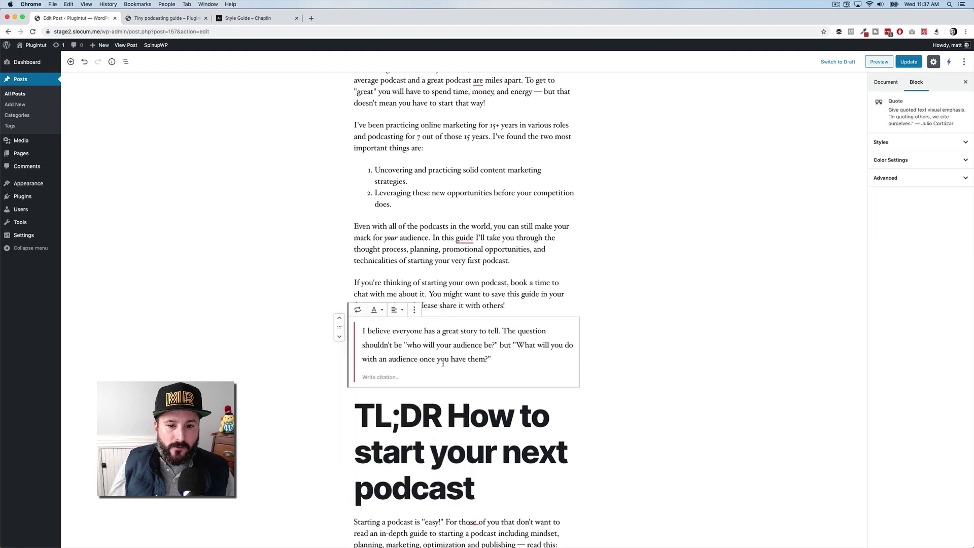
{"action": "left_click", "coordinate": [403, 376]}
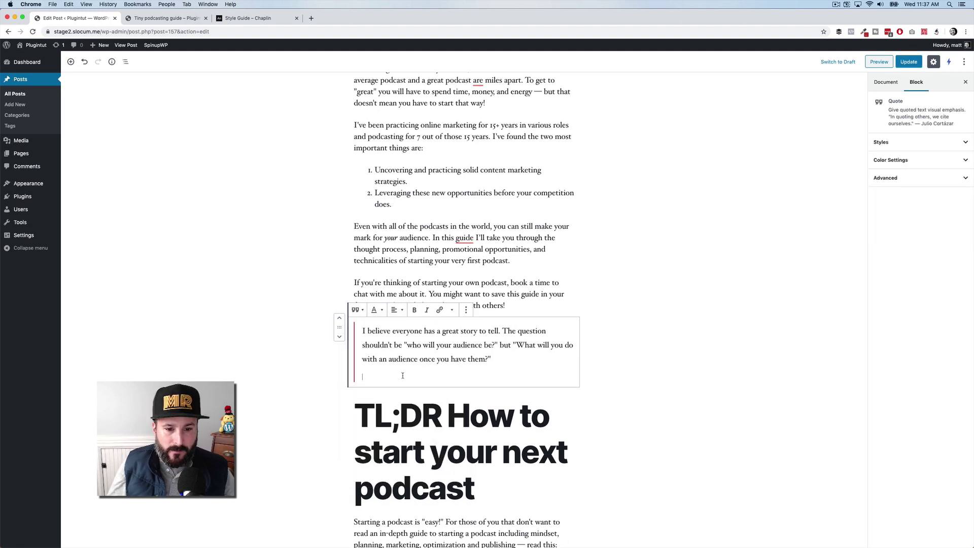
{"action": "type", "text": "Matt Medeiros"}
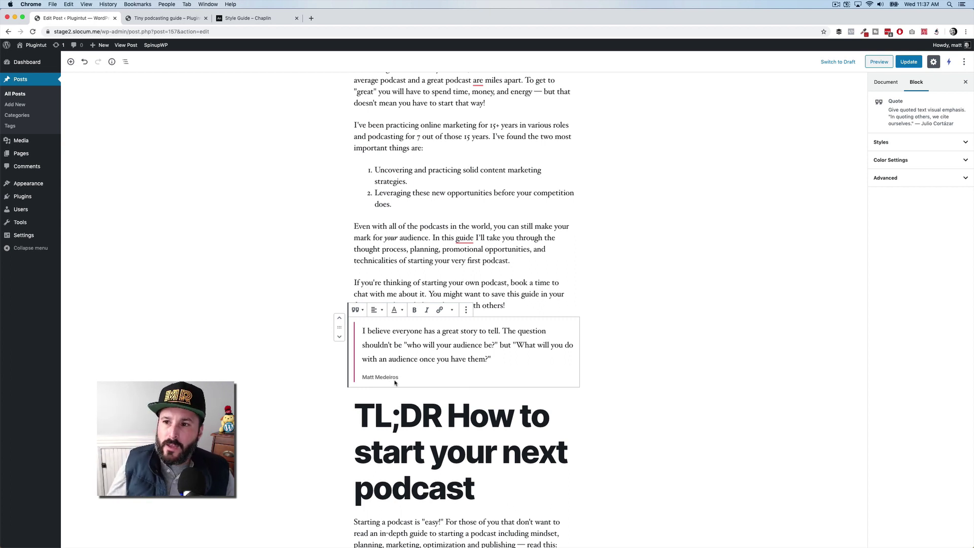
- Update the post and set the quote's text colour to black
{"action": "left_click", "coordinate": [909, 61]}
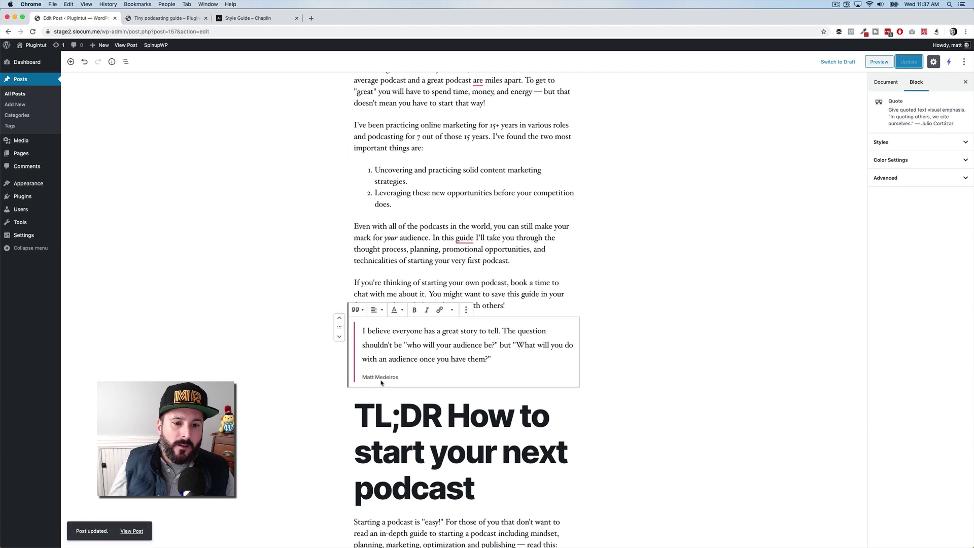
{"action": "left_click", "coordinate": [891, 156]}
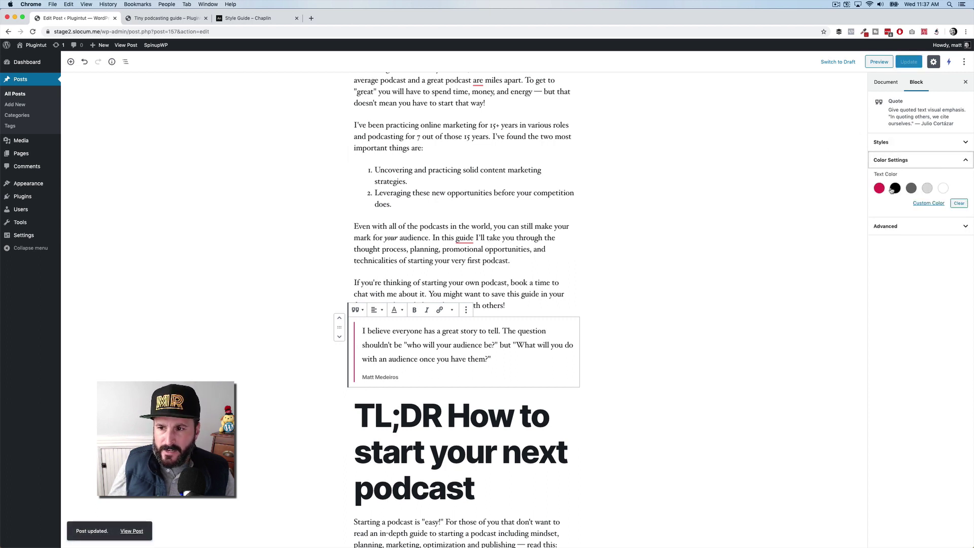
{"action": "left_click", "coordinate": [893, 189]}
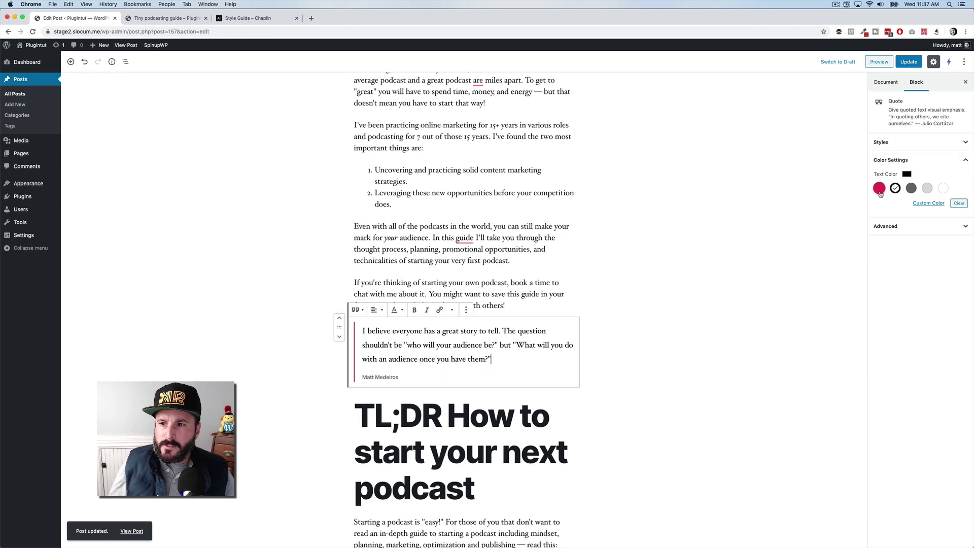
{"action": "left_click", "coordinate": [722, 313]}
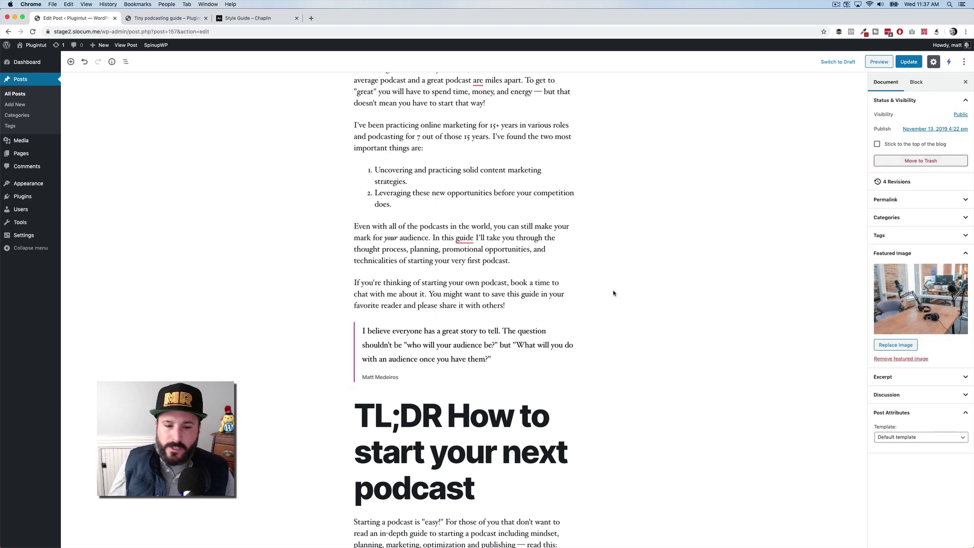
- Preview the quote and its citation on the page, then return to the editor with the quote selected
{"action": "left_click", "coordinate": [880, 62]}
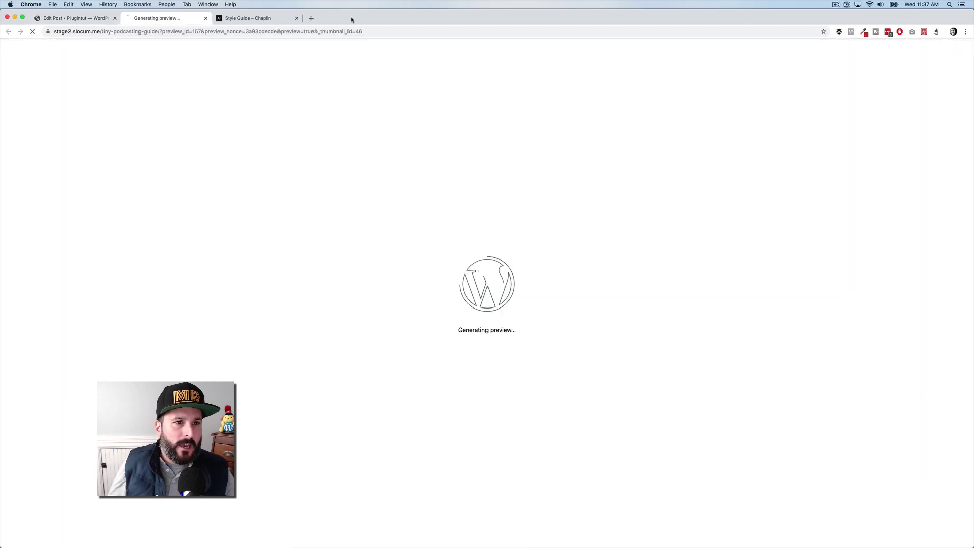
{"action": "scroll", "coordinate": [230, 213], "scroll_direction": "down", "scroll_amount": 10}
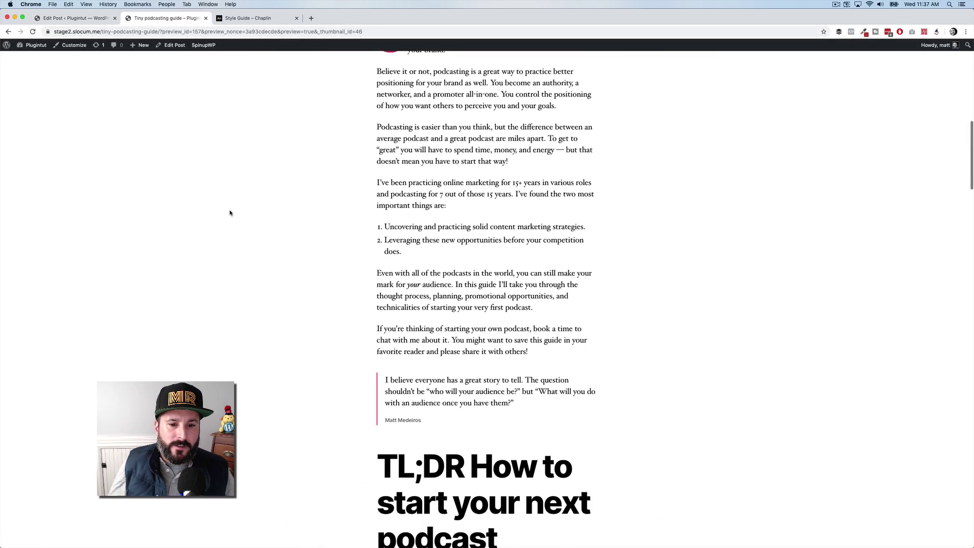
{"action": "scroll", "coordinate": [230, 213], "scroll_direction": "up", "scroll_amount": 2}
{"action": "scroll", "coordinate": [229, 213], "scroll_direction": "down", "scroll_amount": 1}
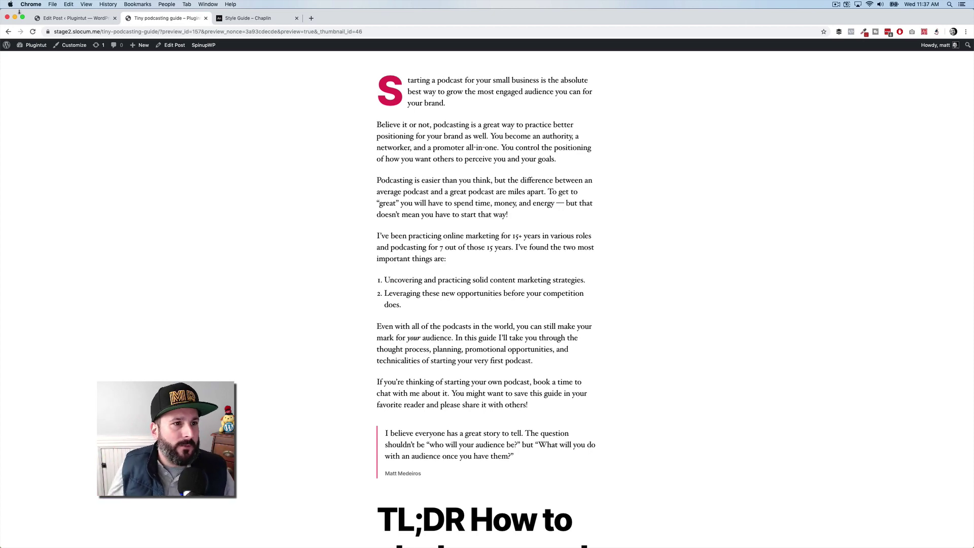
{"action": "left_click", "coordinate": [71, 17]}
{"action": "left_click", "coordinate": [391, 345]}
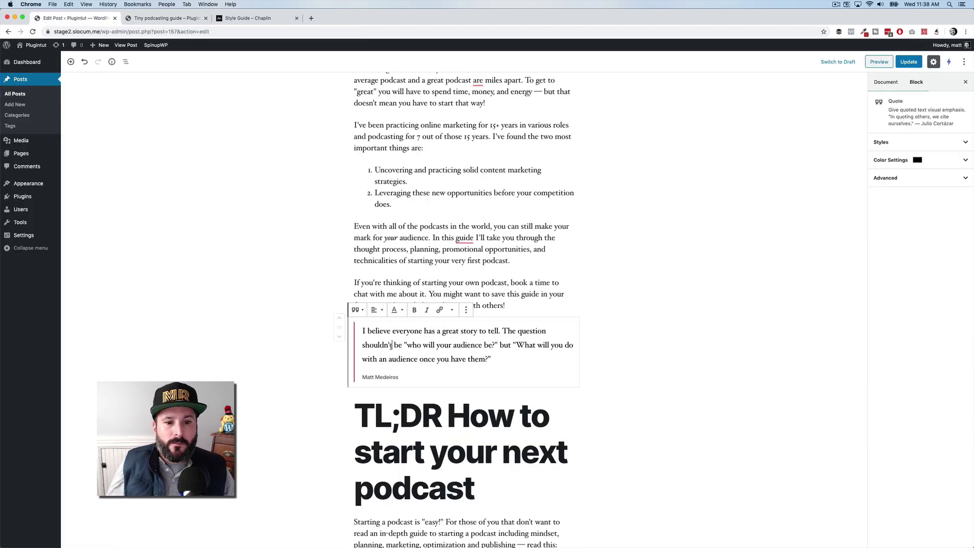
- Switch the quote to the Large style and give it the pink text colour
{"action": "left_click", "coordinate": [358, 310]}
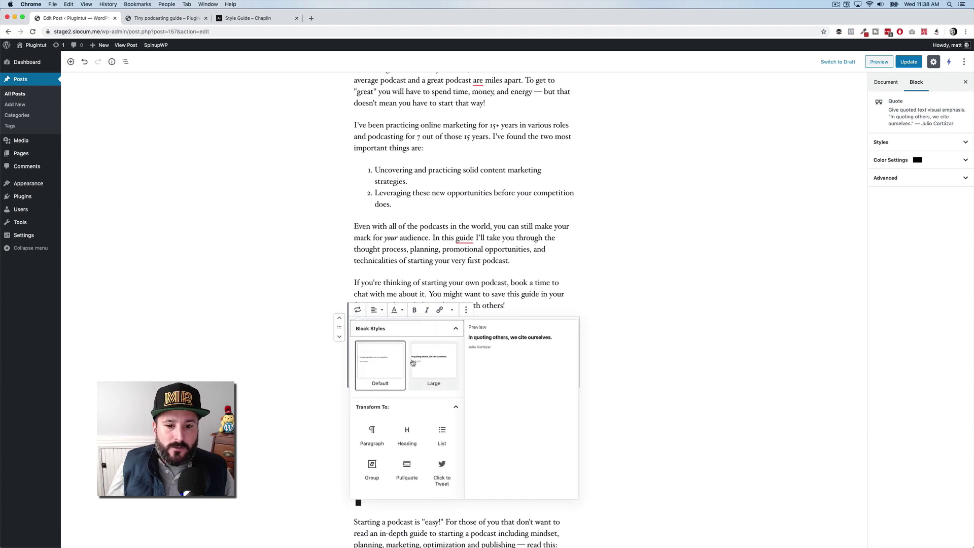
{"action": "left_click", "coordinate": [438, 361]}
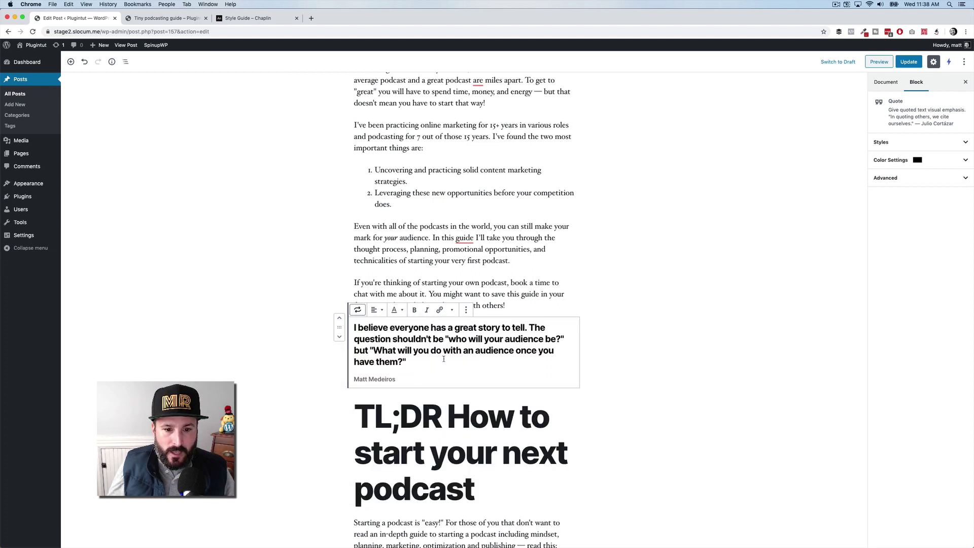
{"action": "left_click", "coordinate": [894, 164]}
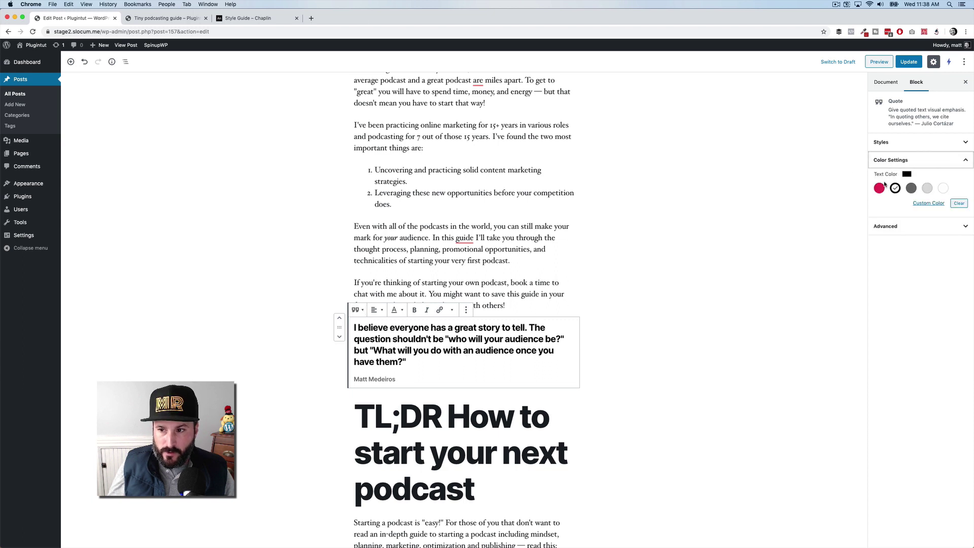
{"action": "left_click", "coordinate": [880, 189]}
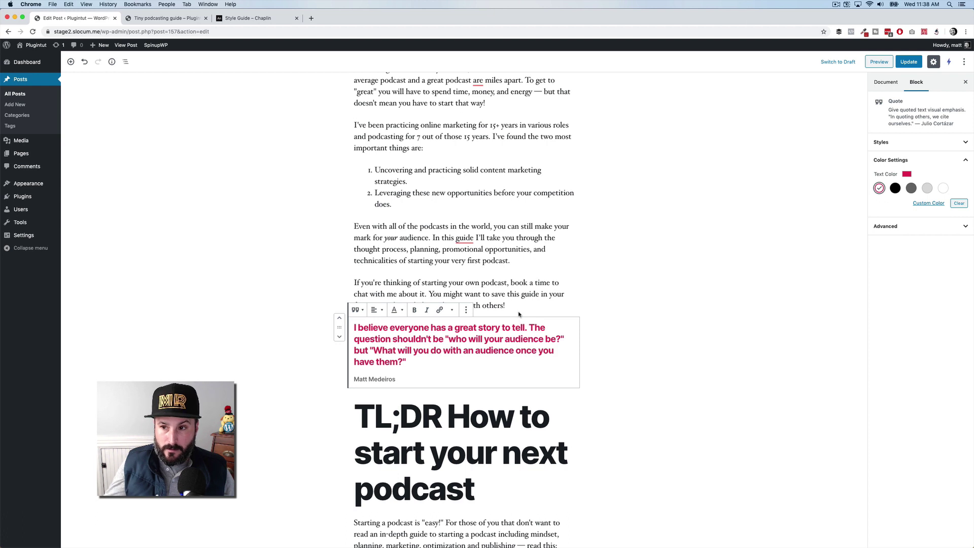
{"action": "scroll", "coordinate": [459, 321], "scroll_direction": "down", "scroll_amount": 3}
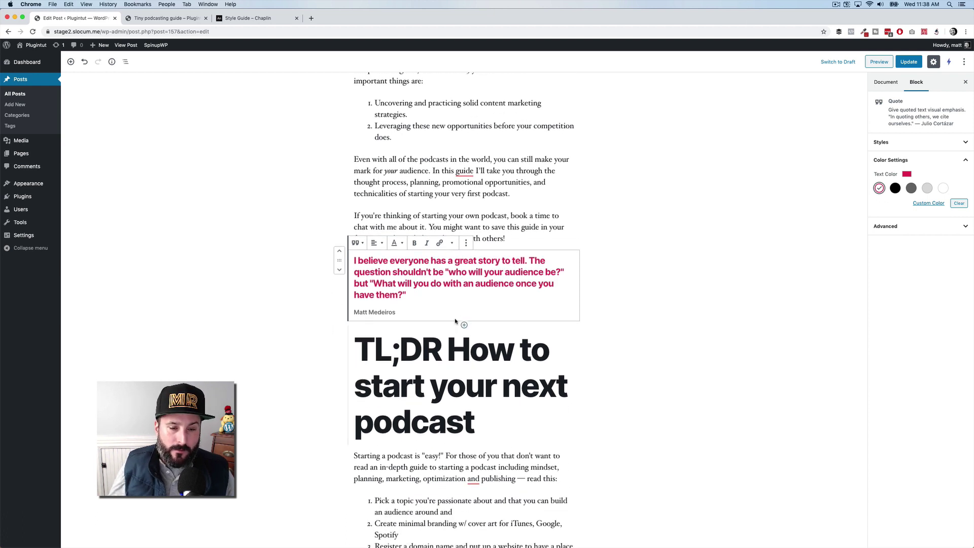
- Transform the quote into a Pullquote and deselect it to view the result
{"action": "left_click", "coordinate": [357, 243]}
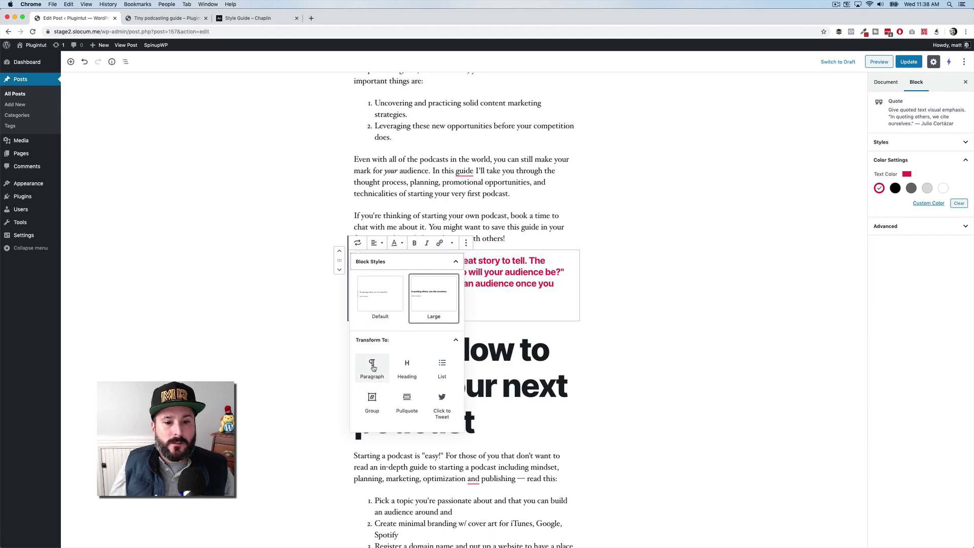
{"action": "left_click", "coordinate": [407, 401]}
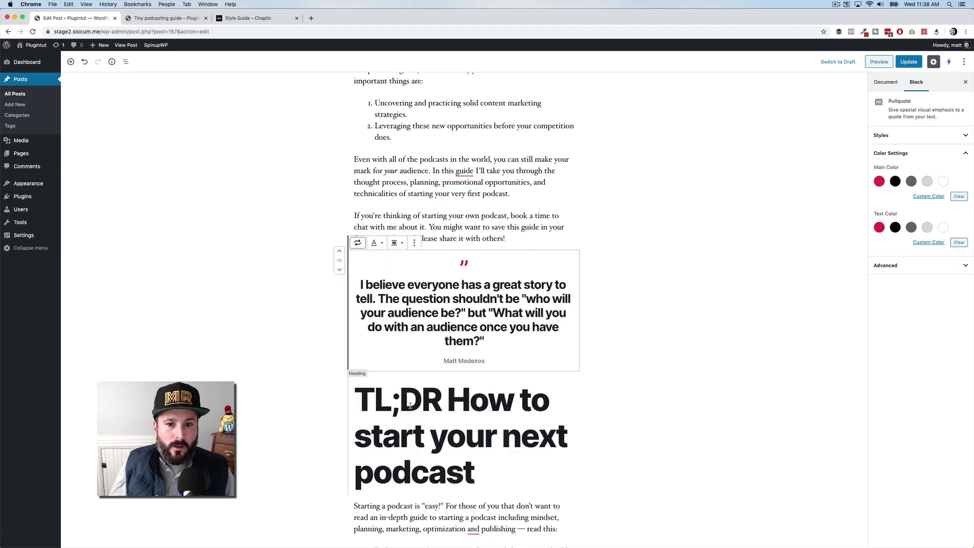
{"action": "left_click", "coordinate": [595, 233]}
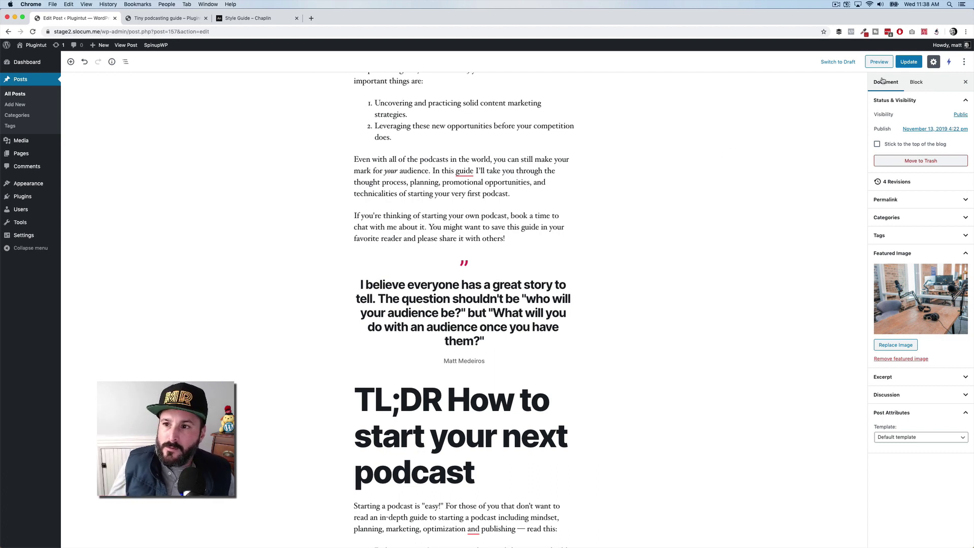
{"action": "left_click", "coordinate": [879, 62]}
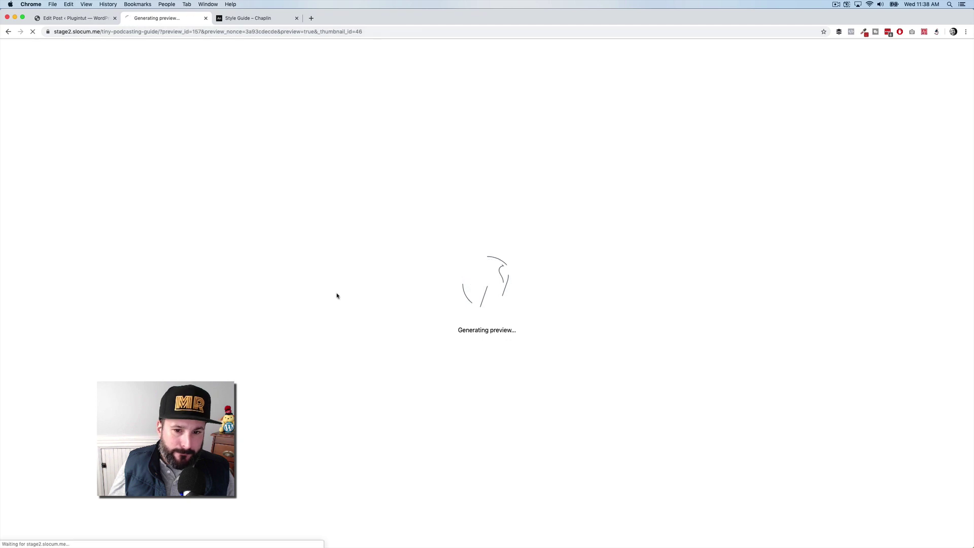
{"action": "scroll", "coordinate": [369, 311], "scroll_direction": "down", "scroll_amount": 15}
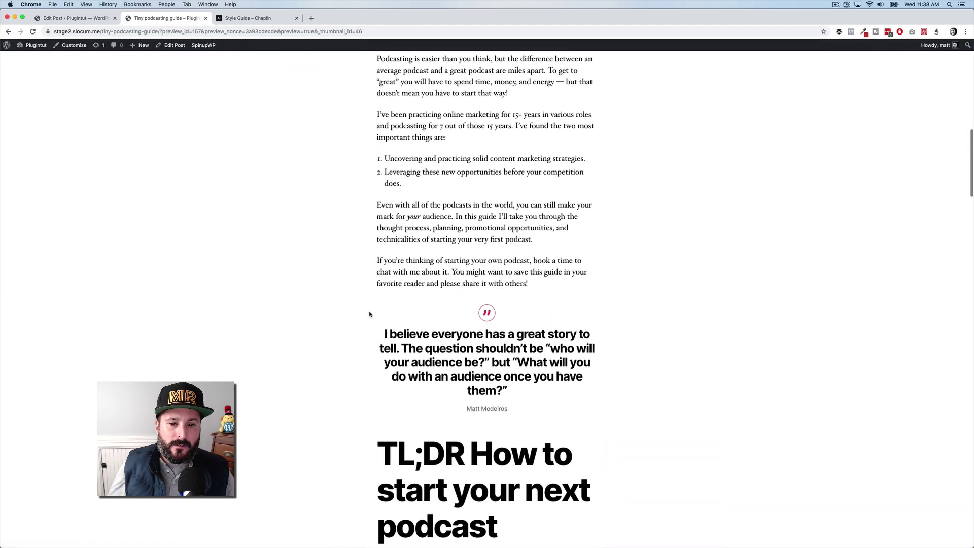
{"action": "scroll", "coordinate": [370, 313], "scroll_direction": "up", "scroll_amount": 5}
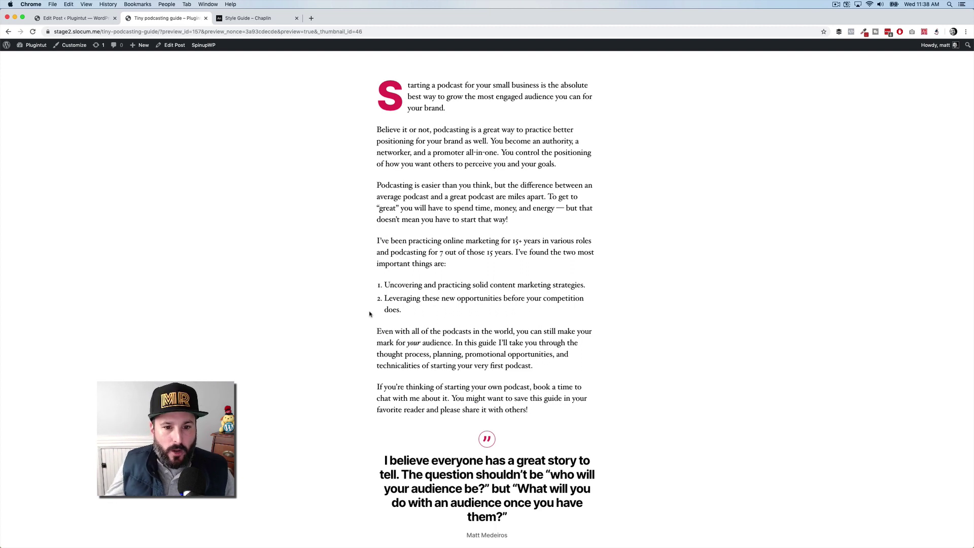
{"action": "scroll", "coordinate": [370, 313], "scroll_direction": "down", "scroll_amount": 3}
{"action": "scroll", "coordinate": [369, 313], "scroll_direction": "up", "scroll_amount": 2}
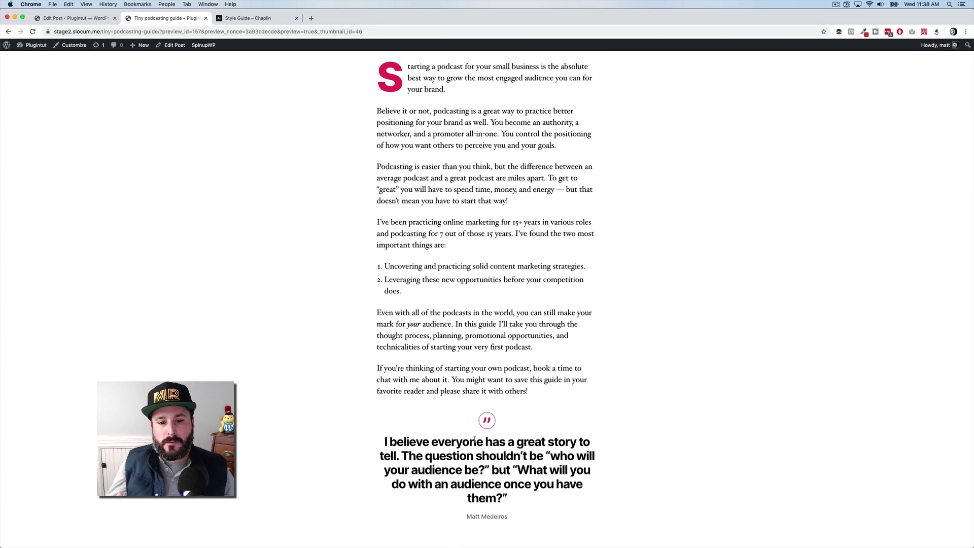
{"action": "left_click", "coordinate": [75, 22]}
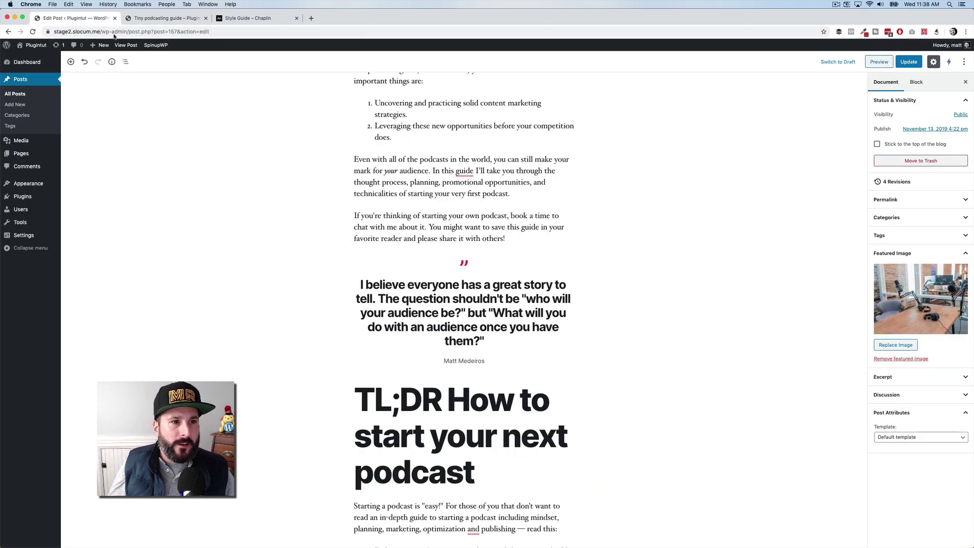
{"action": "key", "text": "ctrl+Tab"}
{"action": "scroll", "coordinate": [402, 327], "scroll_direction": "down", "scroll_amount": 5}
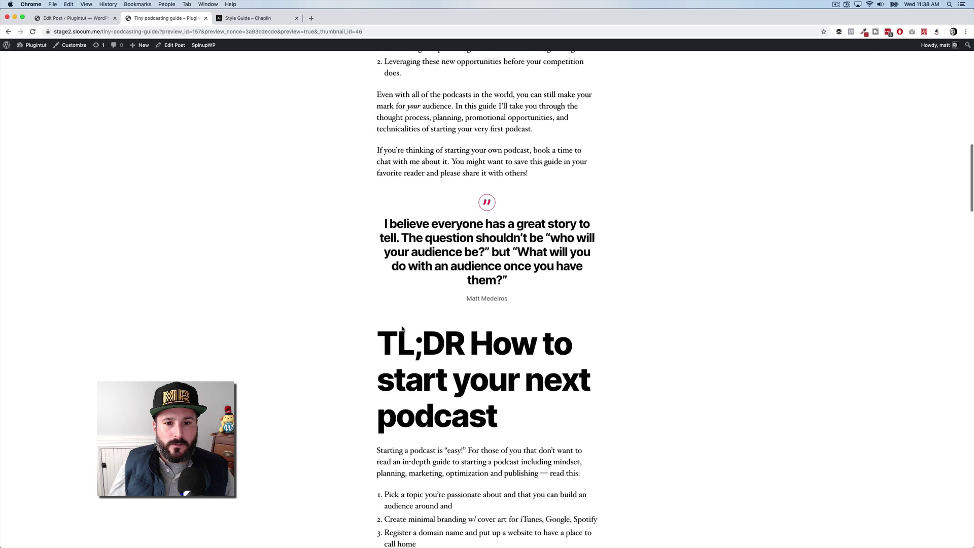
{"action": "scroll", "coordinate": [404, 329], "scroll_direction": "up", "scroll_amount": 6}
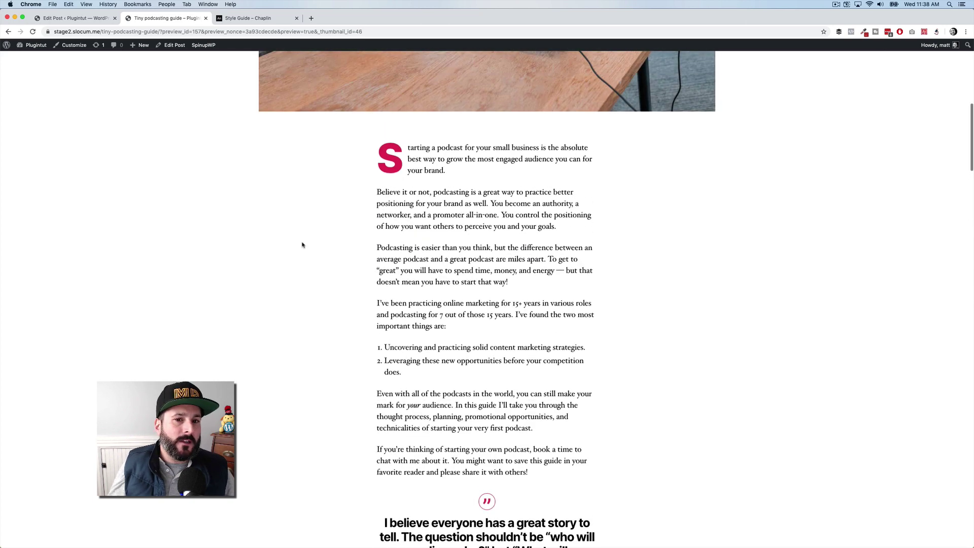
{"action": "scroll", "coordinate": [302, 244], "scroll_direction": "down", "scroll_amount": 4}
- Back in the editor, select the paragraph just above the Bonus pre-flight checklist heading
{"action": "left_click", "coordinate": [93, 19]}
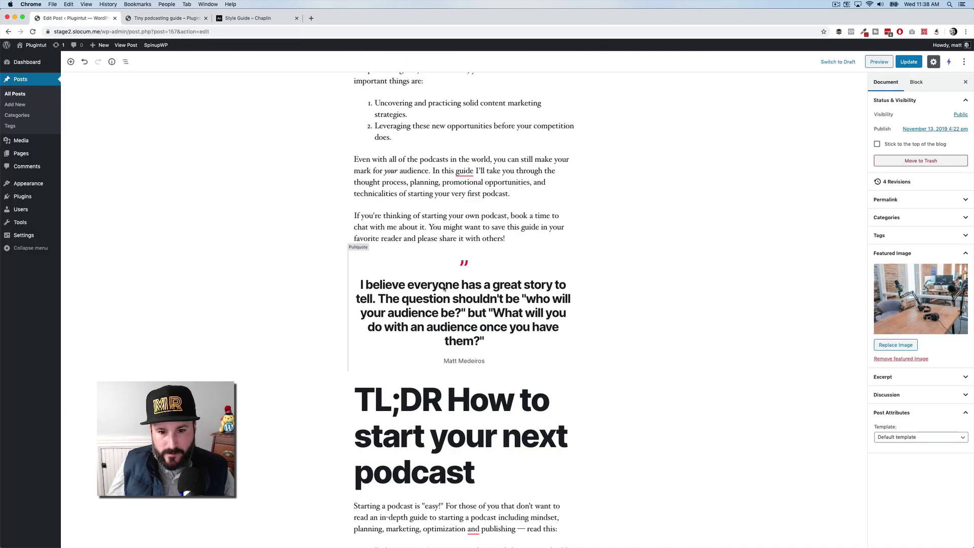
{"action": "scroll", "coordinate": [483, 197], "scroll_direction": "down", "scroll_amount": 9}
{"action": "scroll", "coordinate": [505, 199], "scroll_direction": "down", "scroll_amount": 4}
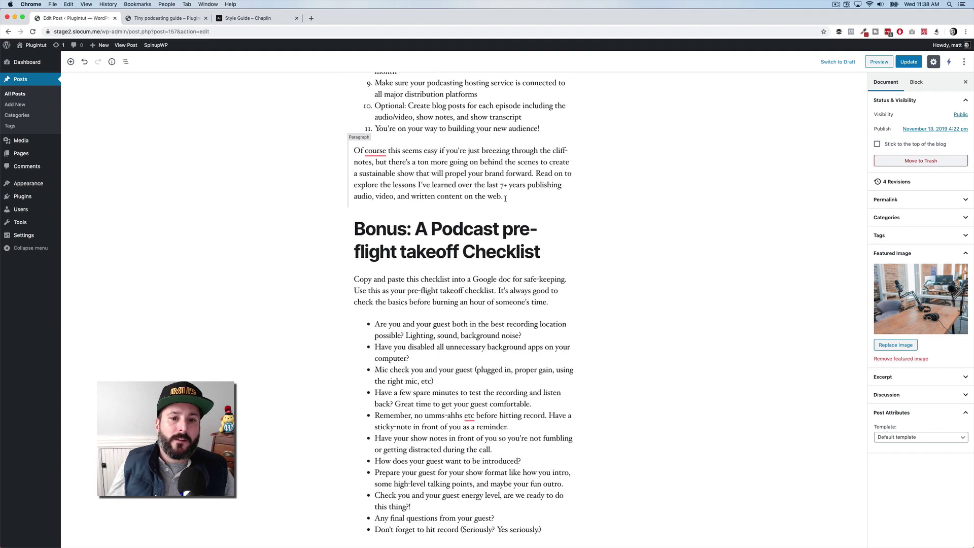
{"action": "scroll", "coordinate": [506, 199], "scroll_direction": "up", "scroll_amount": 12}
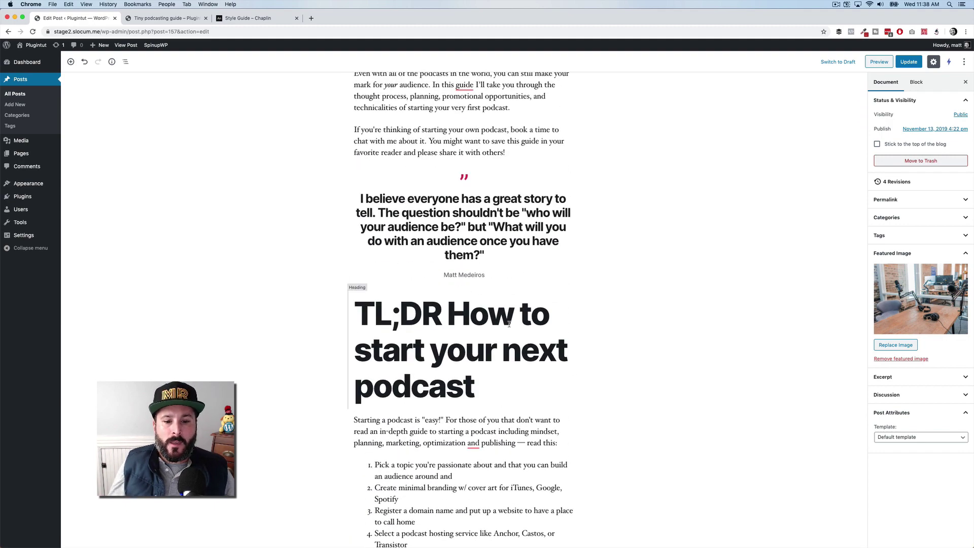
{"action": "scroll", "coordinate": [509, 323], "scroll_direction": "down", "scroll_amount": 6}
{"action": "scroll", "coordinate": [509, 323], "scroll_direction": "down", "scroll_amount": 3}
{"action": "left_click", "coordinate": [533, 326]}
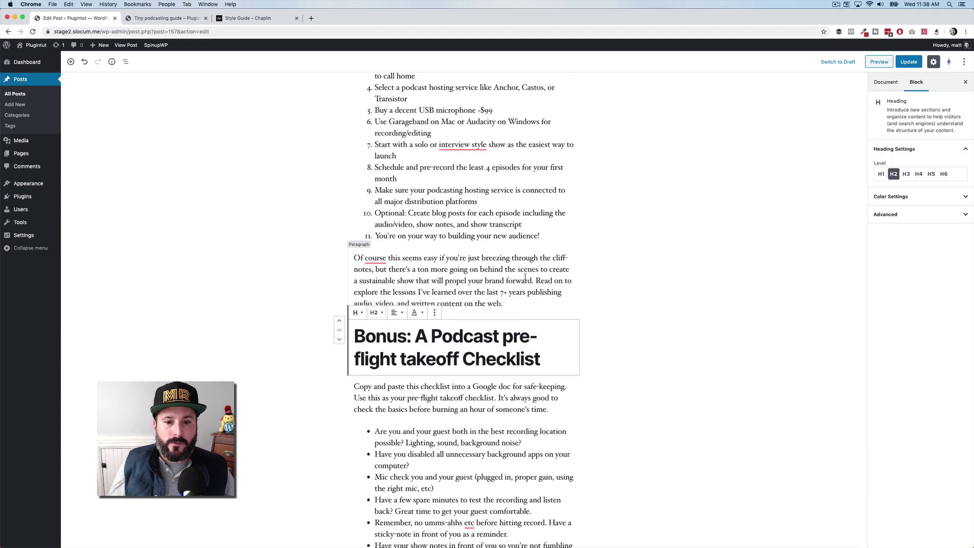
{"action": "left_click", "coordinate": [532, 300]}
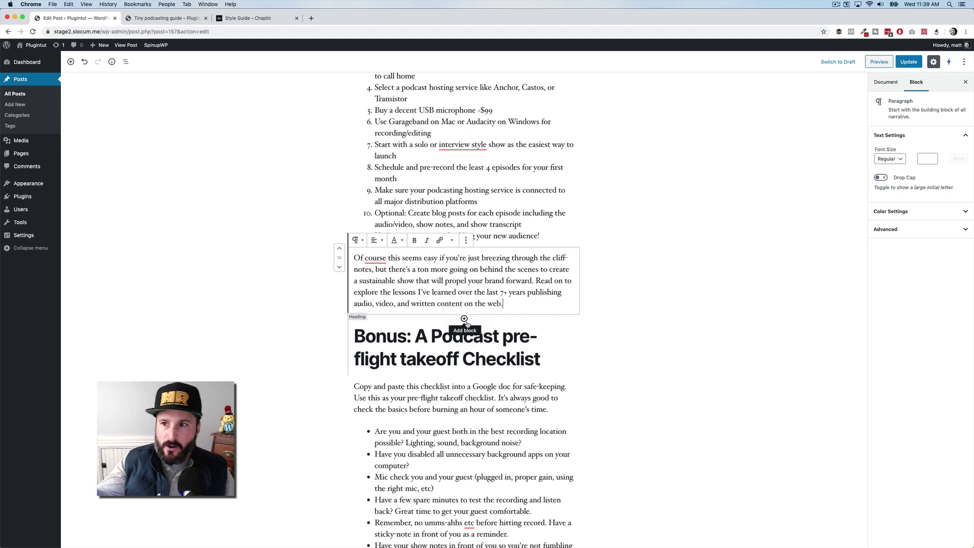
- Insert a Cover block there using the snowy aerial photo from the Media Library
{"action": "left_click", "coordinate": [465, 319]}
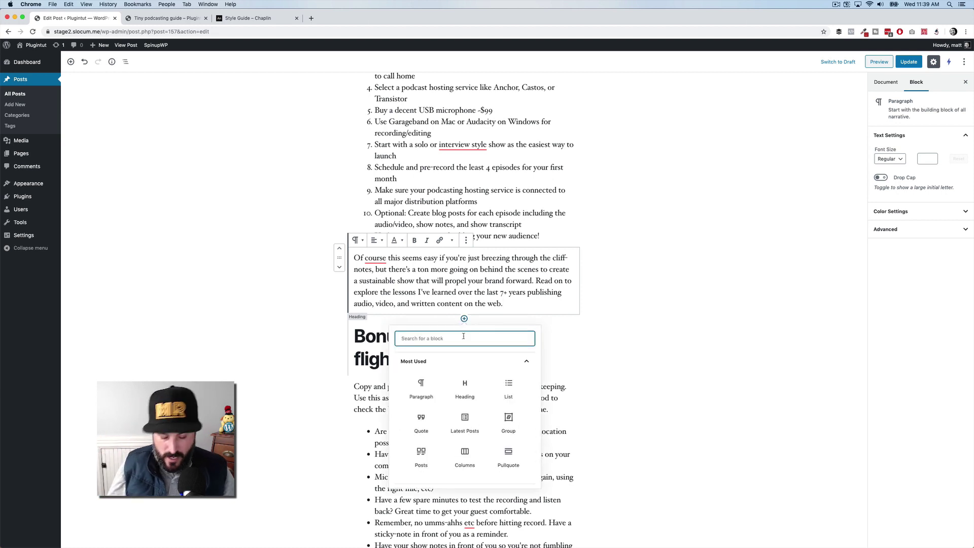
{"action": "type", "text": "cover"}
{"action": "left_click", "coordinate": [421, 390]}
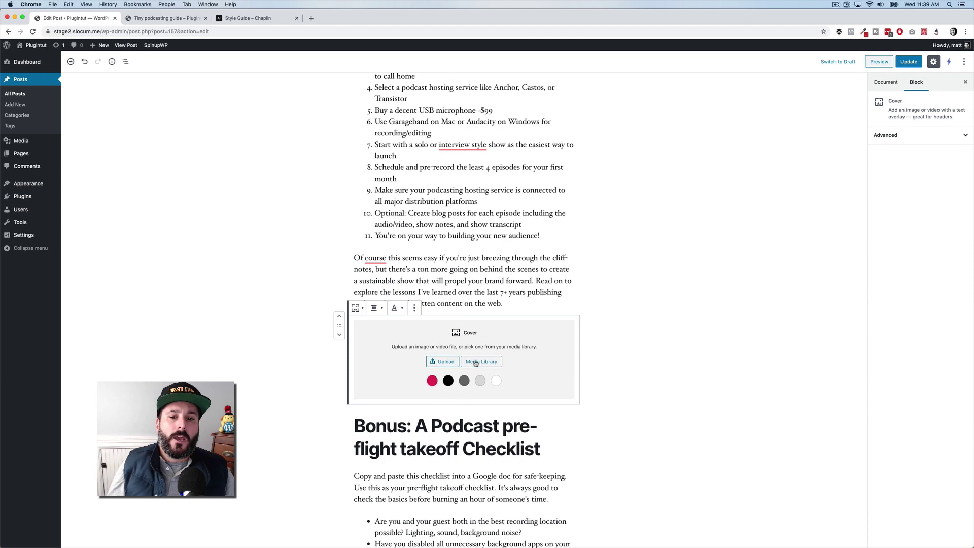
{"action": "left_click", "coordinate": [476, 363]}
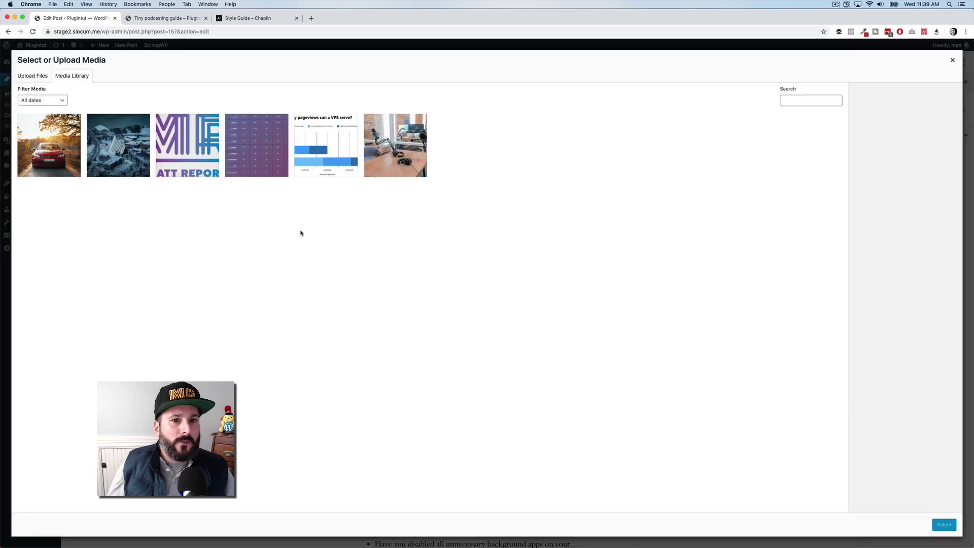
{"action": "left_click", "coordinate": [116, 157]}
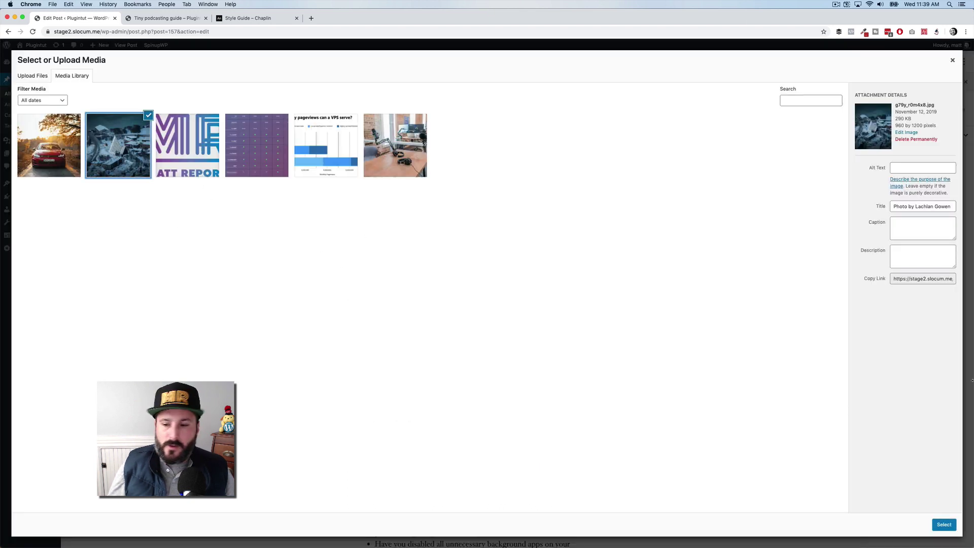
{"action": "left_click", "coordinate": [940, 523]}
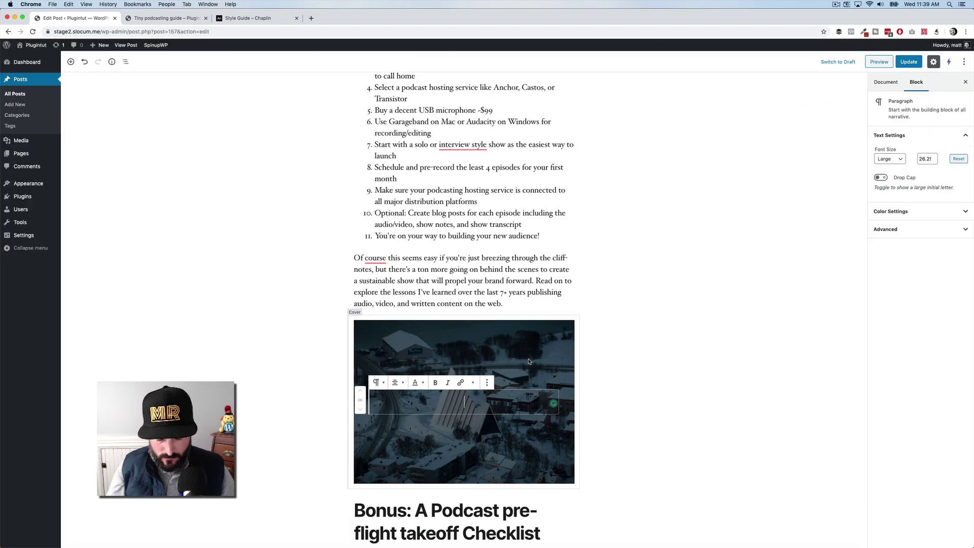
- Title the cover 'WElcome to the new section' and set its alignment to Wide Width
{"action": "type", "text": "WEl"}
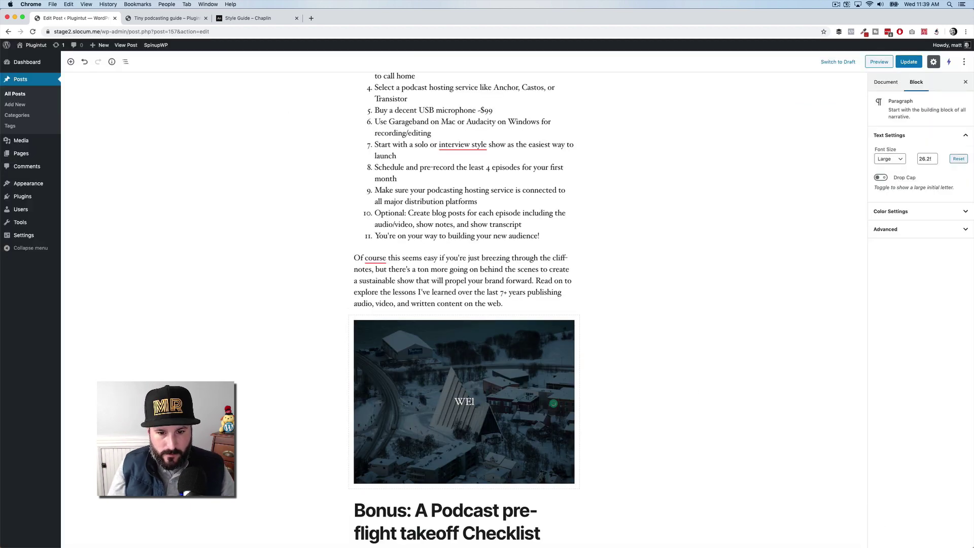
{"action": "type", "text": "come to the new "}
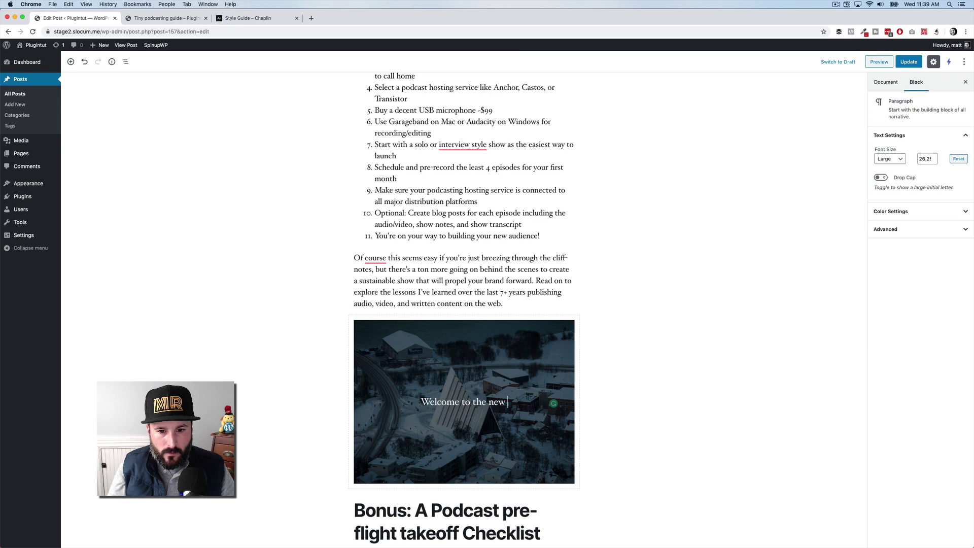
{"action": "type", "text": "section"}
{"action": "scroll", "coordinate": [622, 365], "scroll_direction": "down", "scroll_amount": 3}
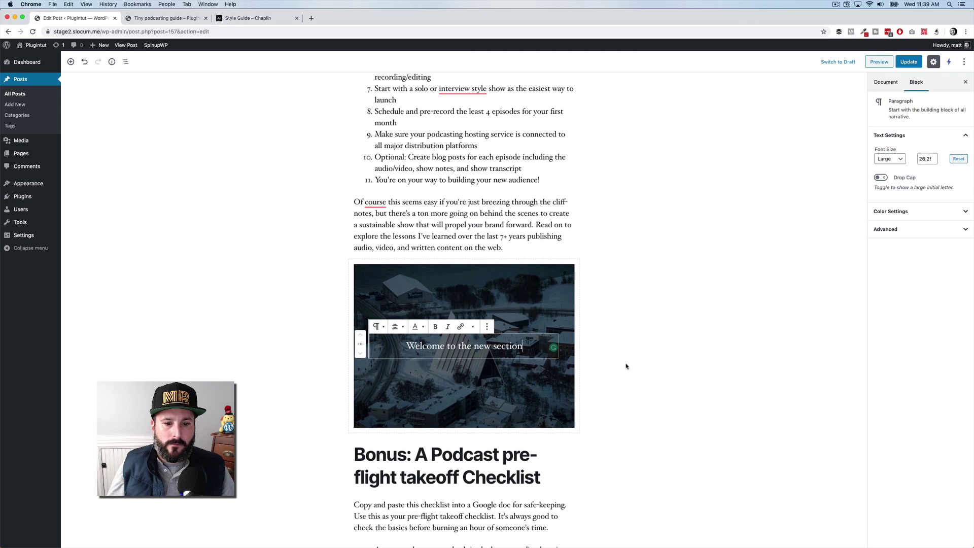
{"action": "left_click", "coordinate": [551, 280]}
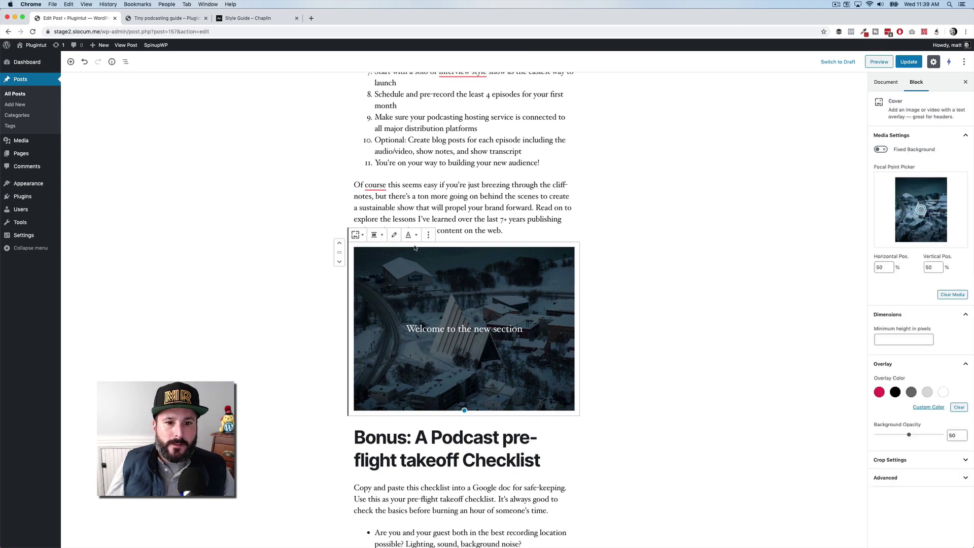
{"action": "left_click", "coordinate": [378, 237]}
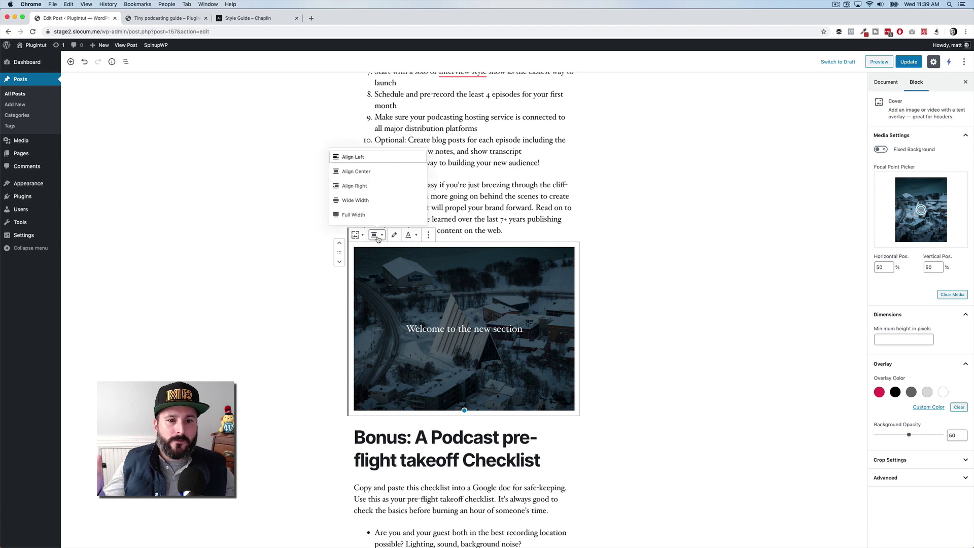
{"action": "left_click", "coordinate": [363, 205]}
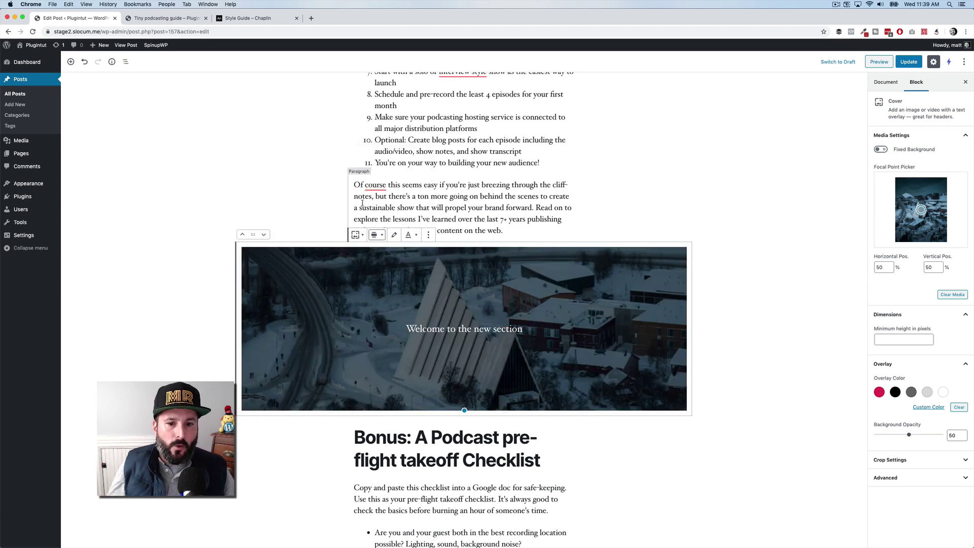
- Preview the post and scroll down to the wide snowy cover
{"action": "left_click", "coordinate": [871, 59]}
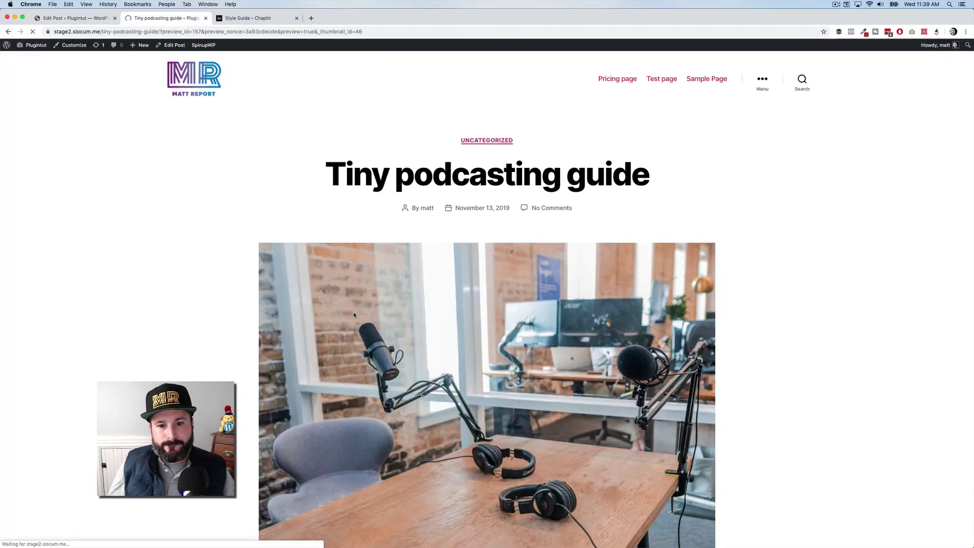
{"action": "scroll", "coordinate": [356, 317], "scroll_direction": "down", "scroll_amount": 20}
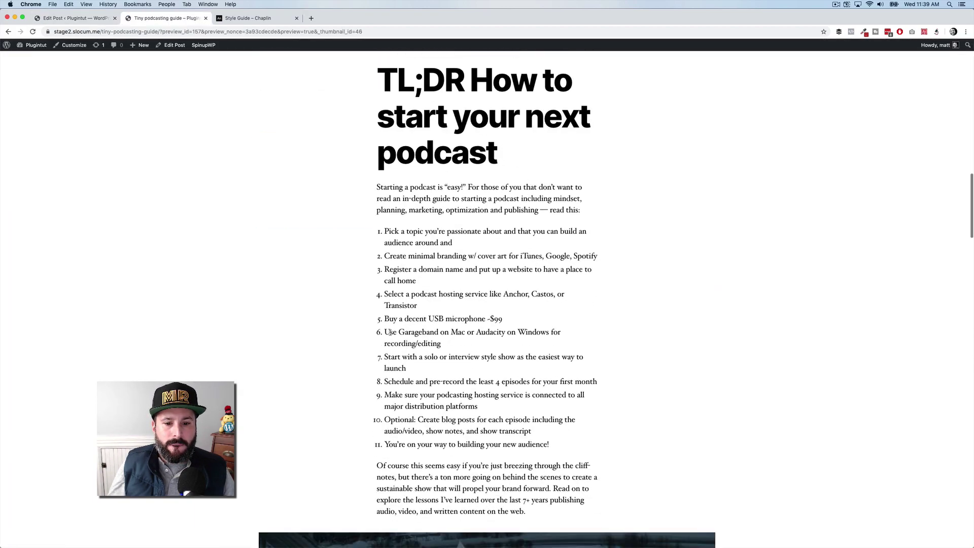
{"action": "scroll", "coordinate": [389, 333], "scroll_direction": "down", "scroll_amount": 10}
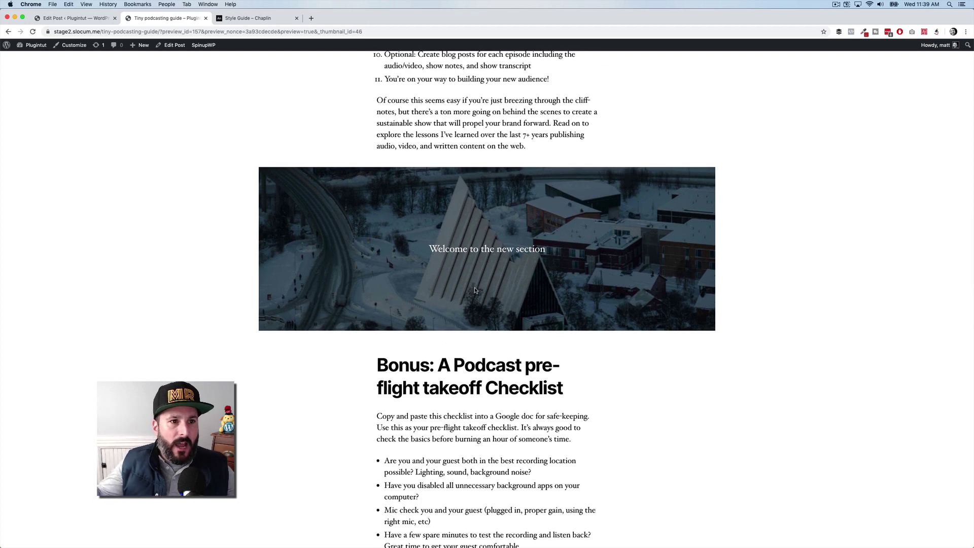
- Make the cover Full Width and shift its focal point to 42/45
{"action": "left_click", "coordinate": [85, 19]}
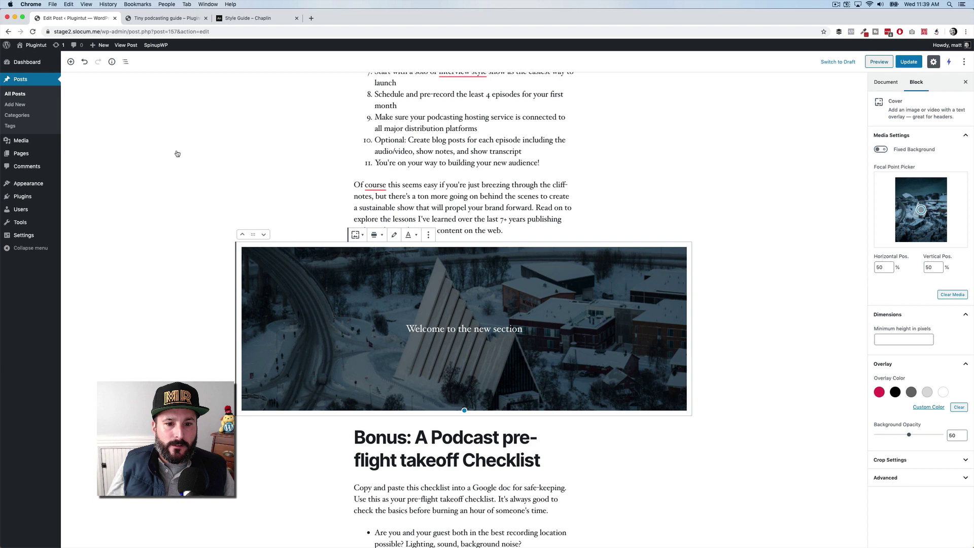
{"action": "left_click", "coordinate": [378, 236]}
{"action": "left_click", "coordinate": [370, 219]}
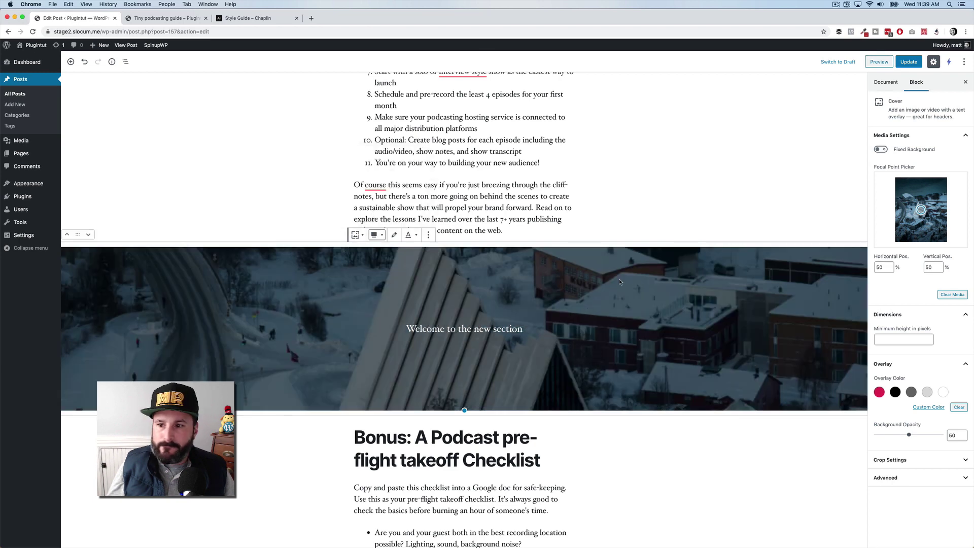
{"action": "left_click", "coordinate": [917, 208]}
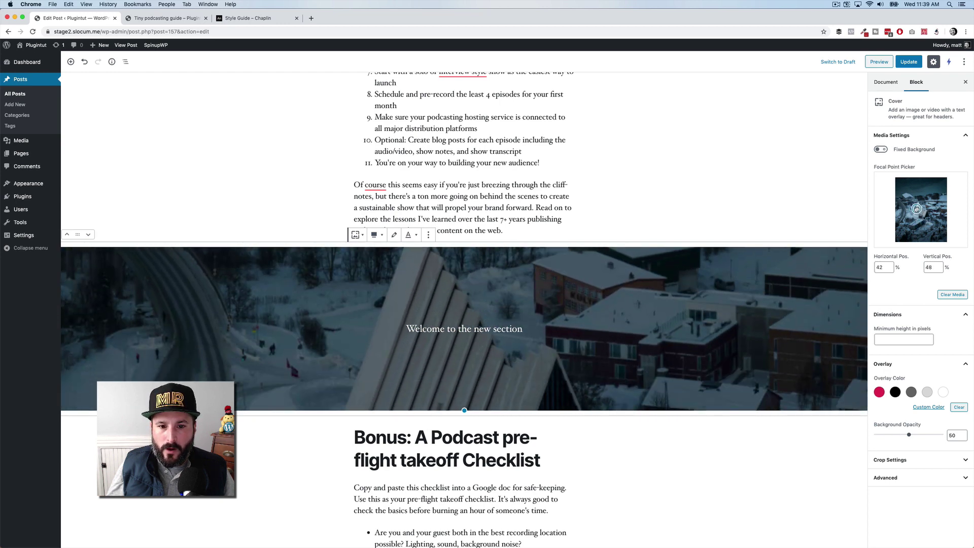
{"action": "left_click_drag", "start_coordinate": [917, 209], "coordinate": [917, 206]}
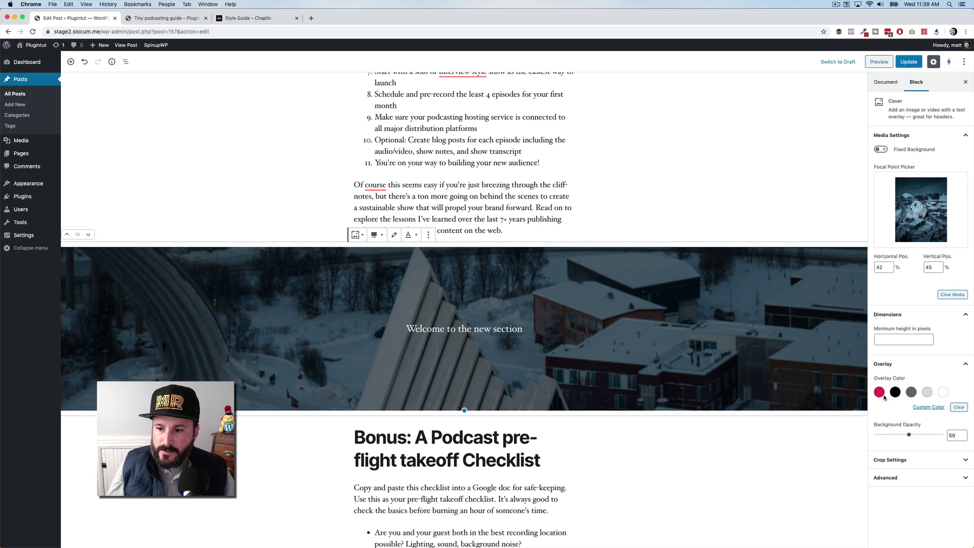
- Add a pink overlay to the cover at 30 background opacity
{"action": "left_click", "coordinate": [881, 393]}
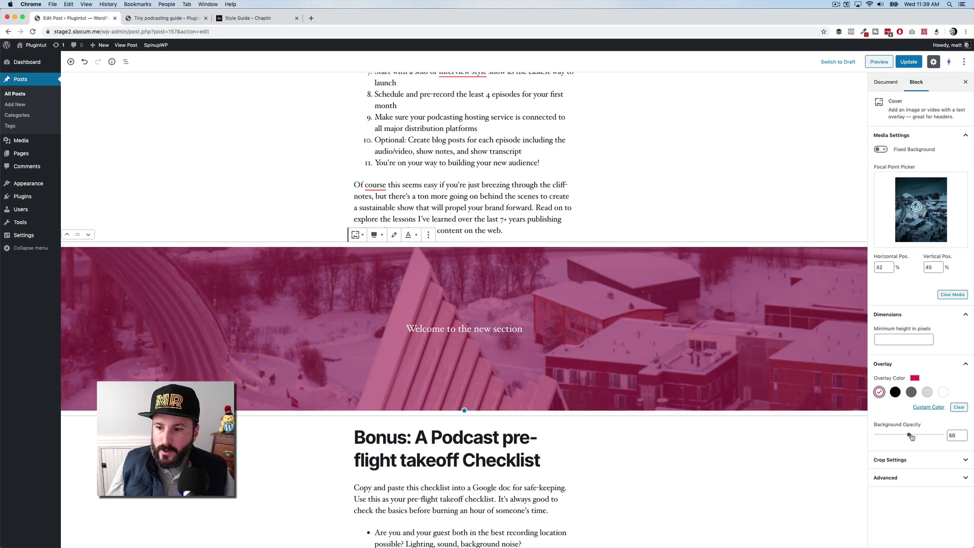
{"action": "left_click_drag", "start_coordinate": [907, 438], "coordinate": [896, 437]}
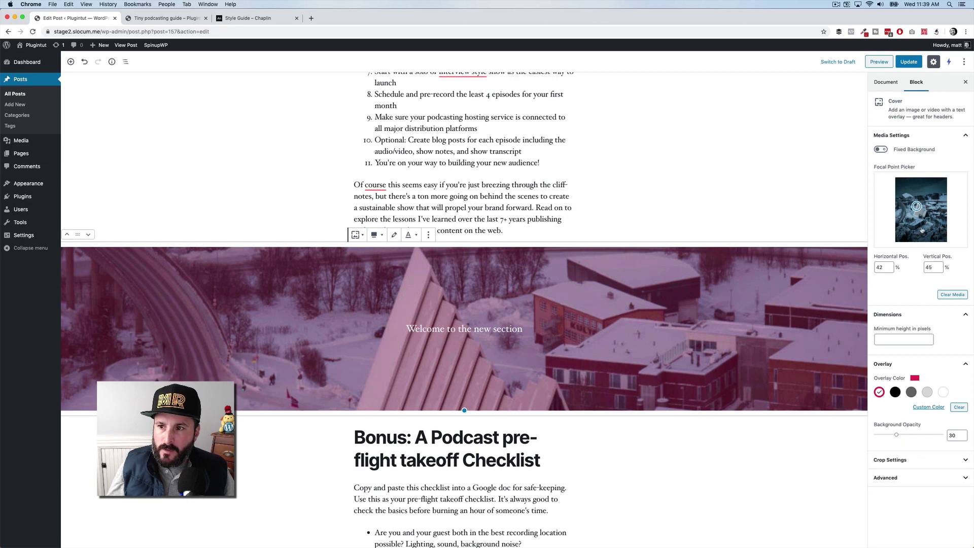
{"action": "left_click", "coordinate": [914, 460]}
- Remove the cover's top spacing, set its image zoom to 191, and enable Fixed Background
{"action": "scroll", "coordinate": [895, 465], "scroll_direction": "down", "scroll_amount": 5}
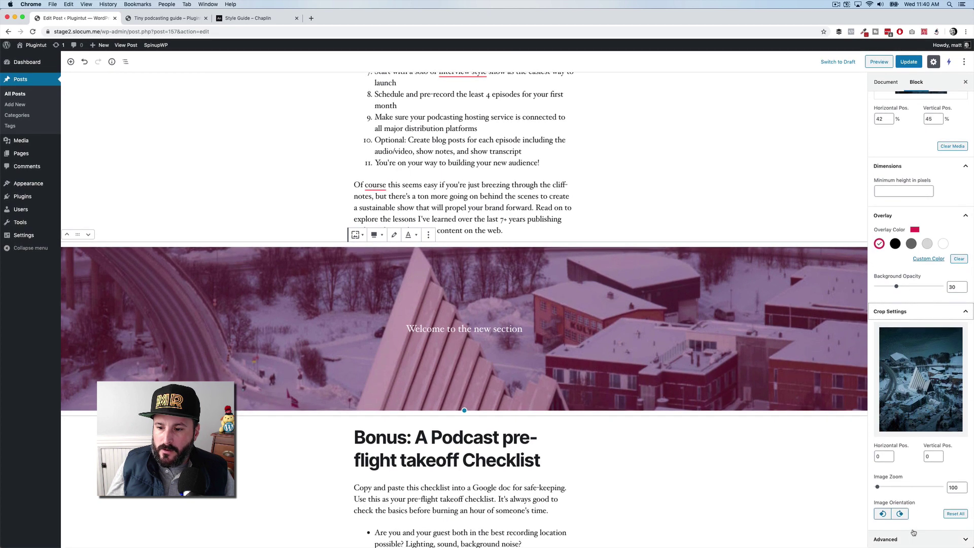
{"action": "left_click", "coordinate": [881, 533]}
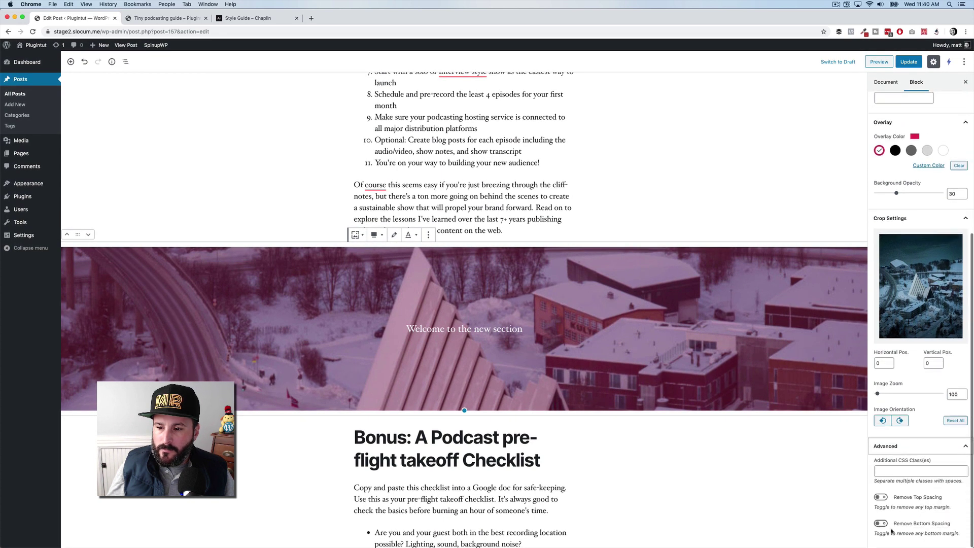
{"action": "left_click", "coordinate": [881, 498]}
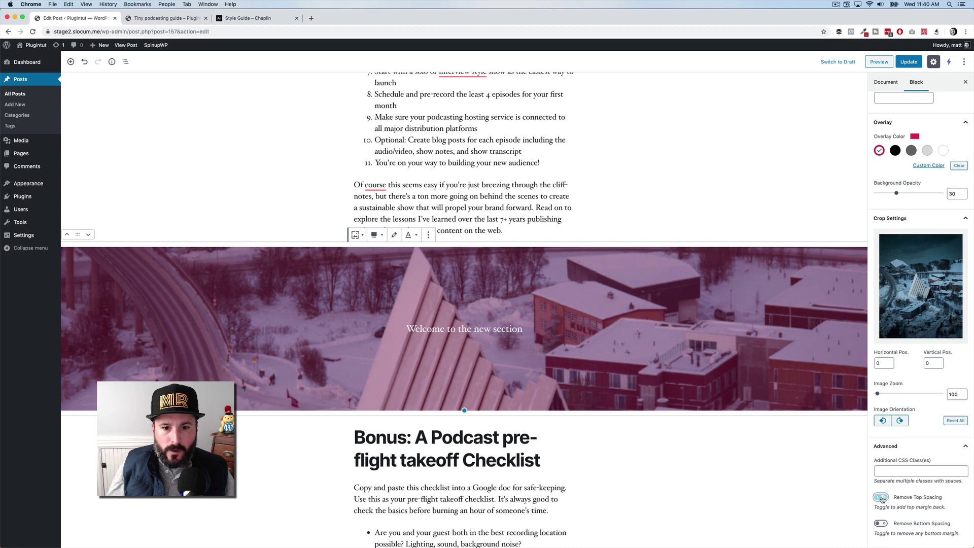
{"action": "scroll", "coordinate": [913, 304], "scroll_direction": "up", "scroll_amount": 5}
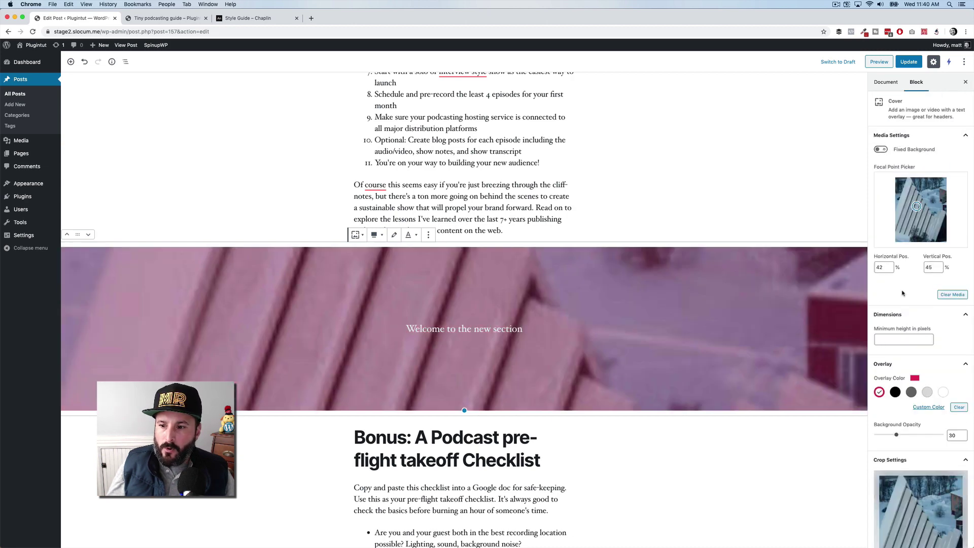
{"action": "scroll", "coordinate": [896, 443], "scroll_direction": "down", "scroll_amount": 4}
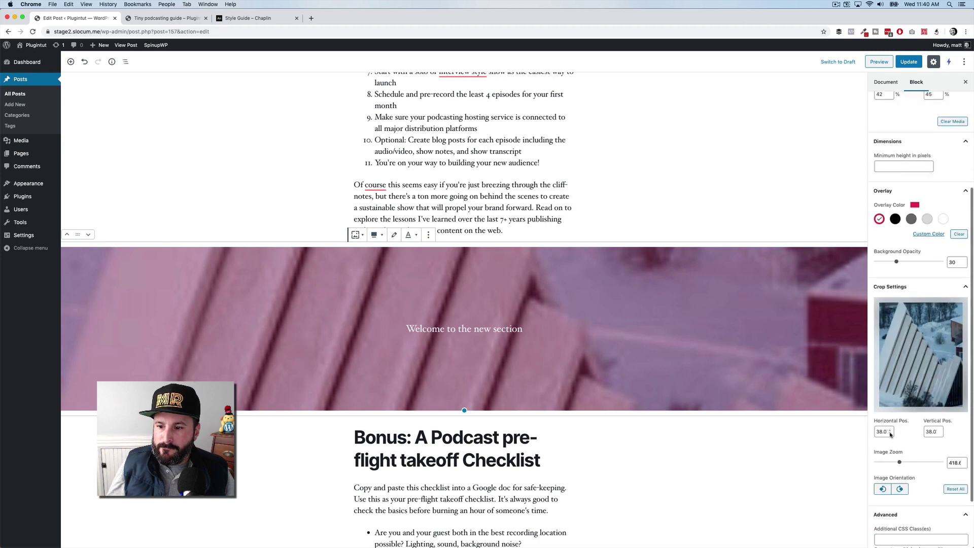
{"action": "left_click_drag", "start_coordinate": [899, 466], "coordinate": [885, 465]}
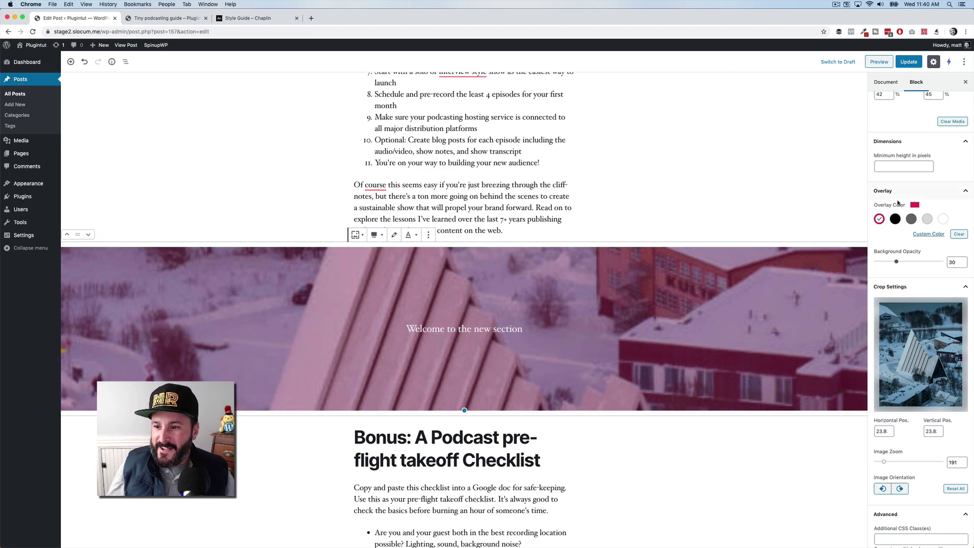
{"action": "scroll", "coordinate": [897, 203], "scroll_direction": "up", "scroll_amount": 5}
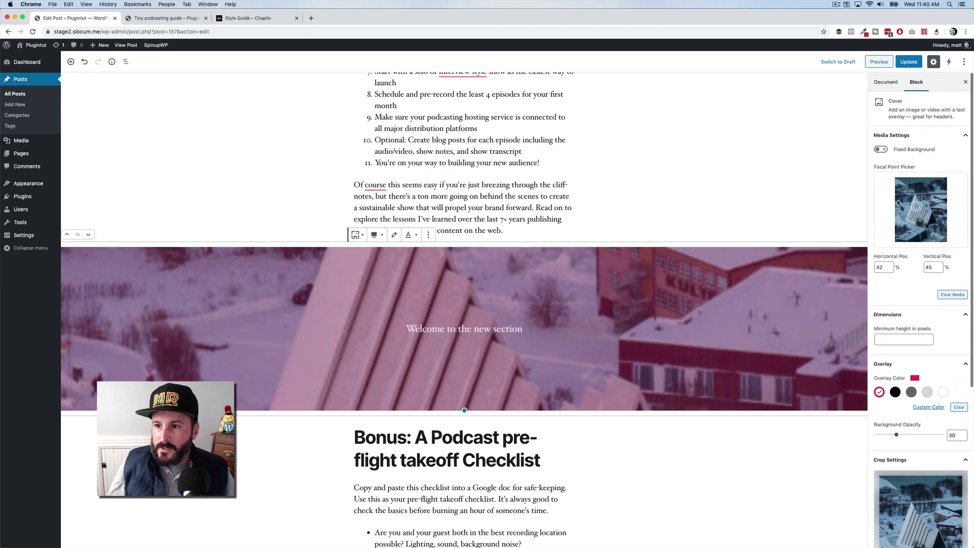
{"action": "left_click", "coordinate": [881, 149]}
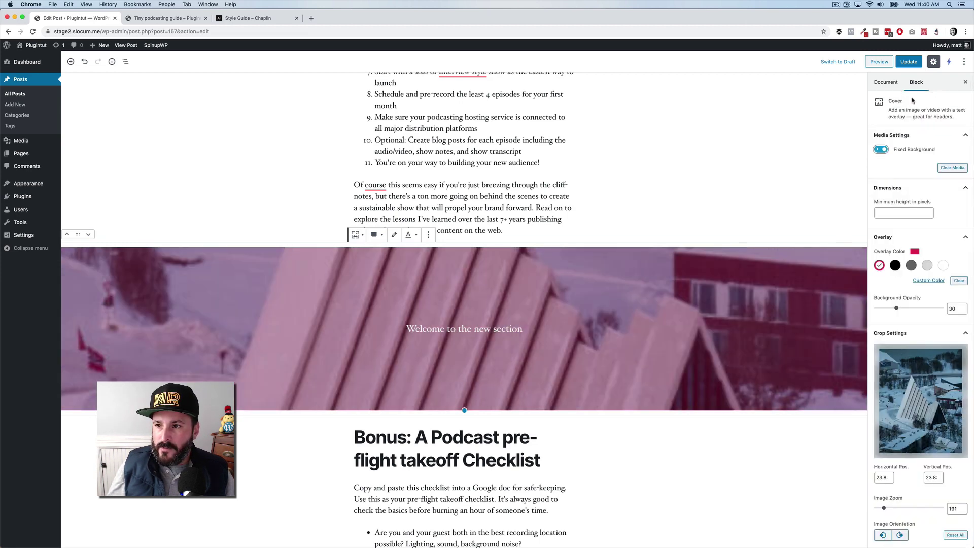
- Update the post, then preview it and scroll to the pink-tinted snowy cover below the TL;DR steps
{"action": "left_click", "coordinate": [908, 62]}
{"action": "left_click", "coordinate": [879, 62]}
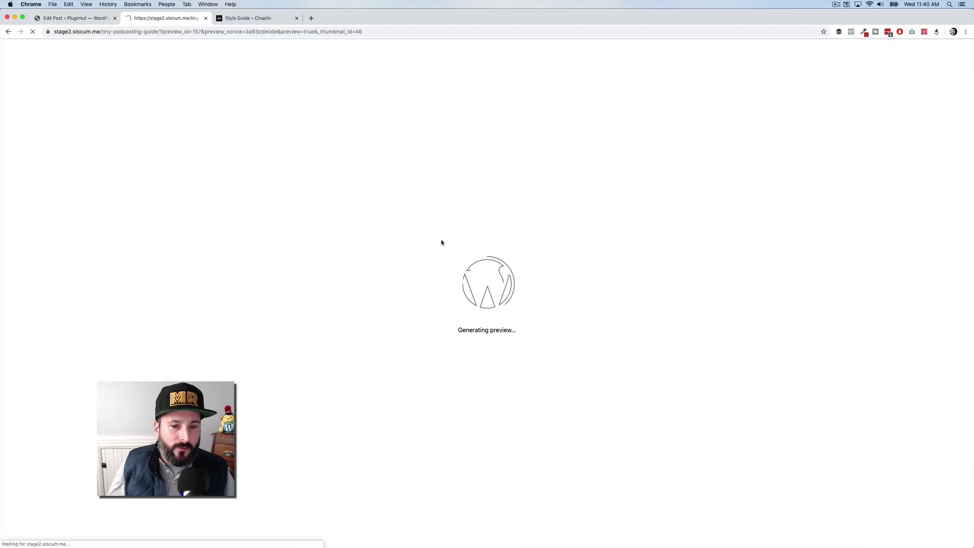
{"action": "scroll", "coordinate": [431, 274], "scroll_direction": "down", "scroll_amount": 15}
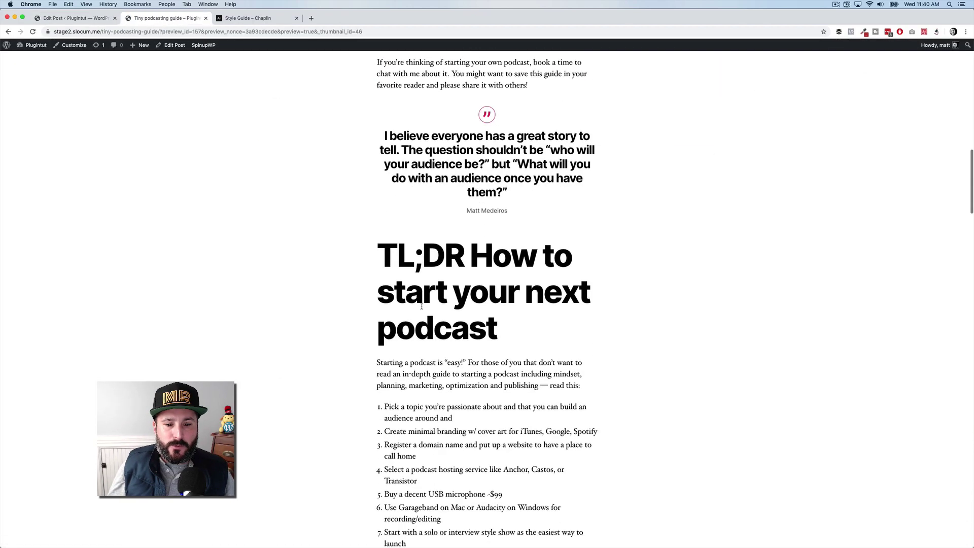
{"action": "scroll", "coordinate": [421, 306], "scroll_direction": "down", "scroll_amount": 12}
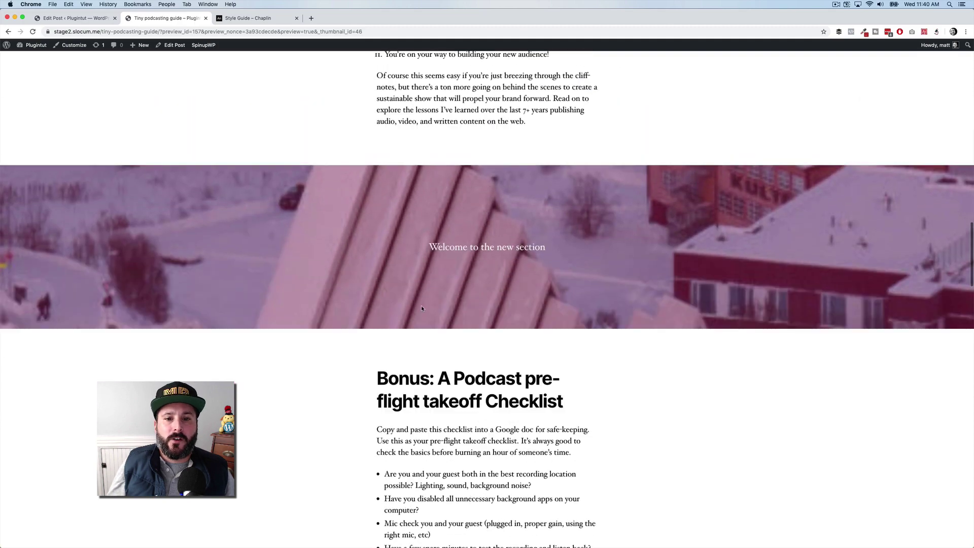
{"action": "scroll", "coordinate": [421, 308], "scroll_direction": "up", "scroll_amount": 1}
{"action": "scroll", "coordinate": [421, 308], "scroll_direction": "down", "scroll_amount": 3}
{"action": "scroll", "coordinate": [421, 308], "scroll_direction": "up", "scroll_amount": 3}
{"action": "scroll", "coordinate": [421, 308], "scroll_direction": "down", "scroll_amount": 1}
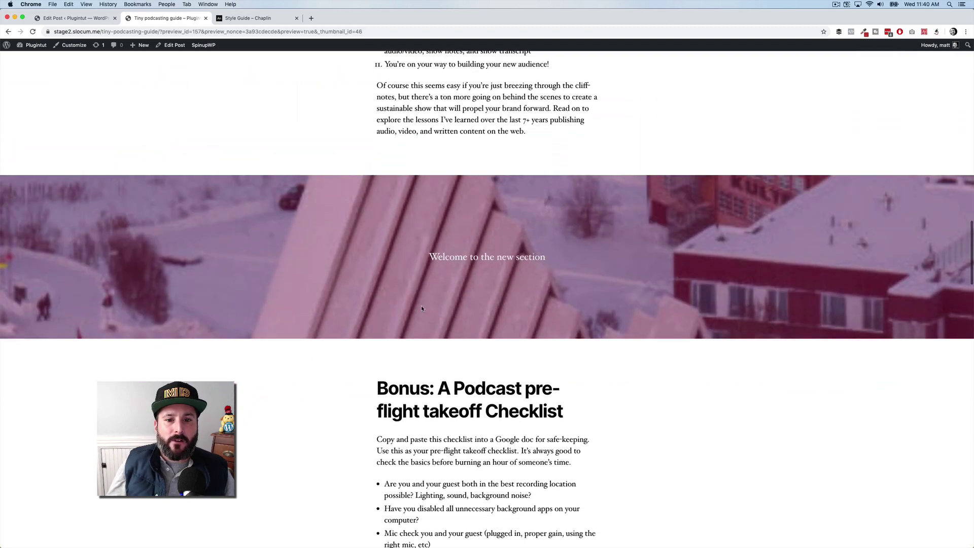
{"action": "scroll", "coordinate": [421, 307], "scroll_direction": "up", "scroll_amount": 3}
{"action": "scroll", "coordinate": [421, 307], "scroll_direction": "down", "scroll_amount": 4}
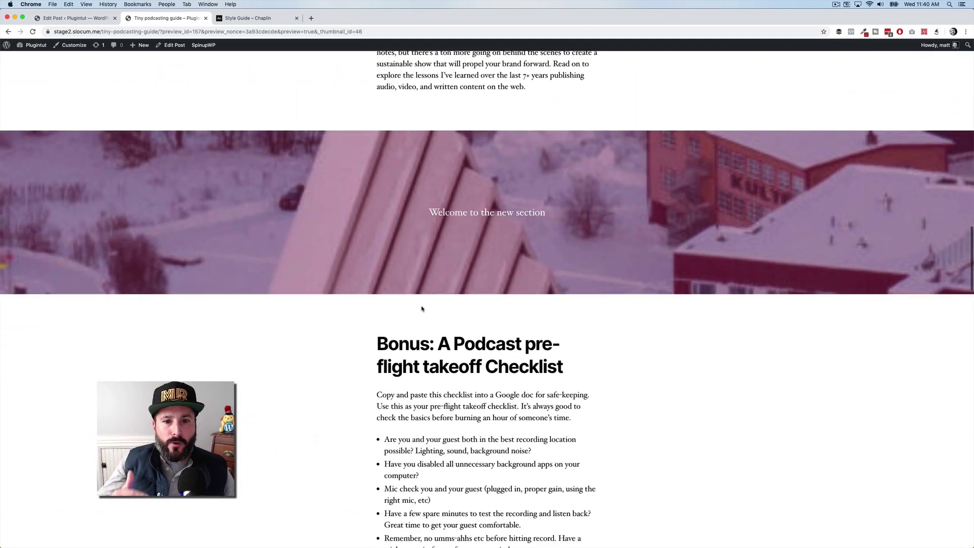
{"action": "scroll", "coordinate": [421, 308], "scroll_direction": "down", "scroll_amount": 2}
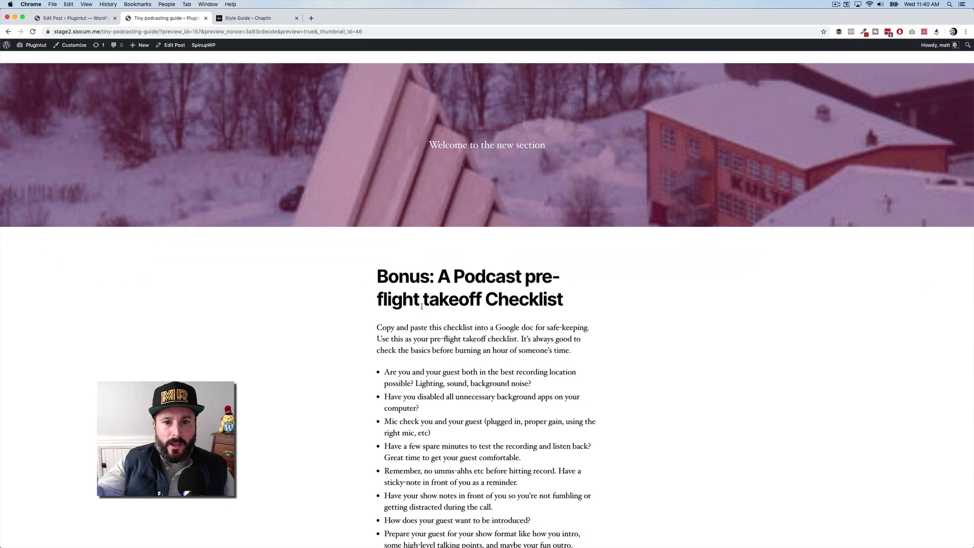
{"action": "scroll", "coordinate": [421, 307], "scroll_direction": "down", "scroll_amount": 5}
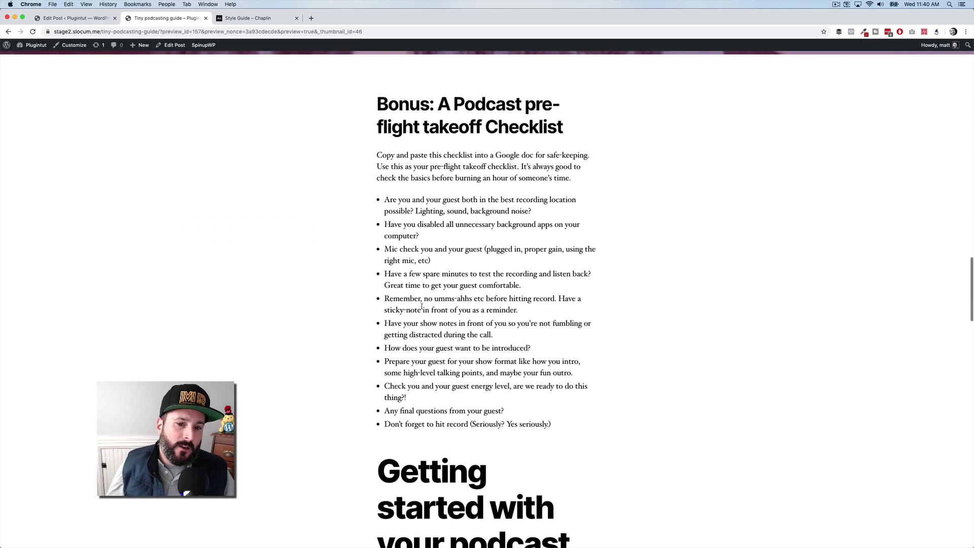
{"action": "scroll", "coordinate": [421, 306], "scroll_direction": "down", "scroll_amount": 4}
{"action": "scroll", "coordinate": [422, 306], "scroll_direction": "up", "scroll_amount": 20}
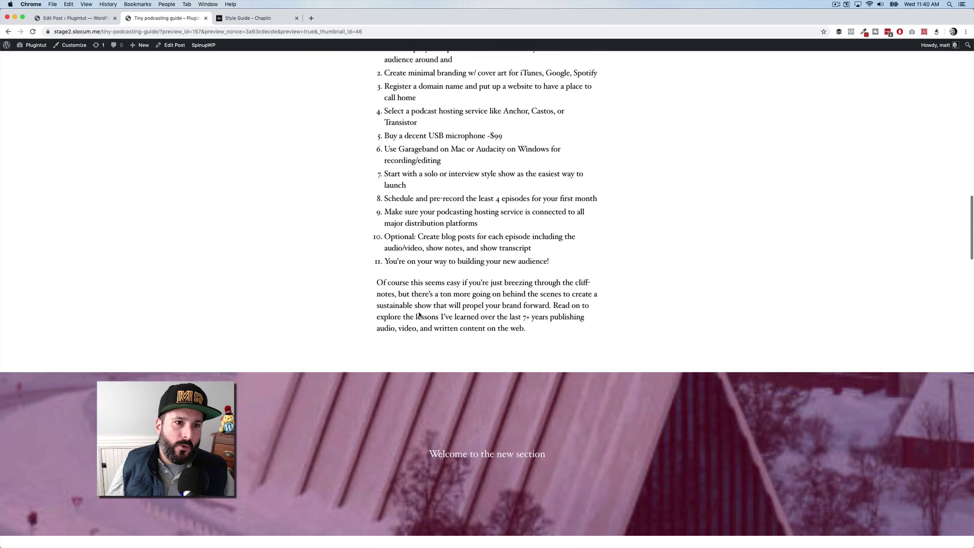
- Back in the editor, add an empty paragraph after the pre-flight checklist and open the block inserter
{"action": "left_click", "coordinate": [88, 17]}
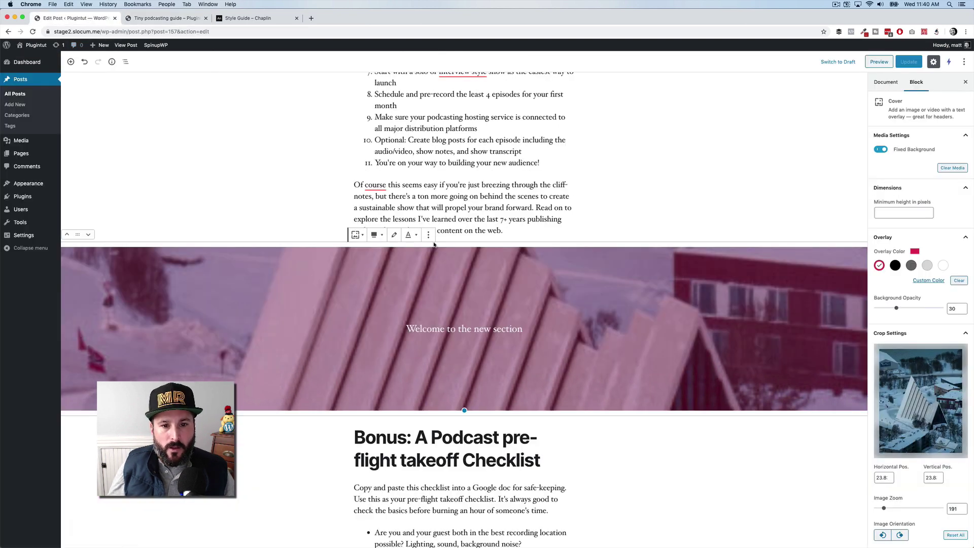
{"action": "scroll", "coordinate": [513, 324], "scroll_direction": "down", "scroll_amount": 12}
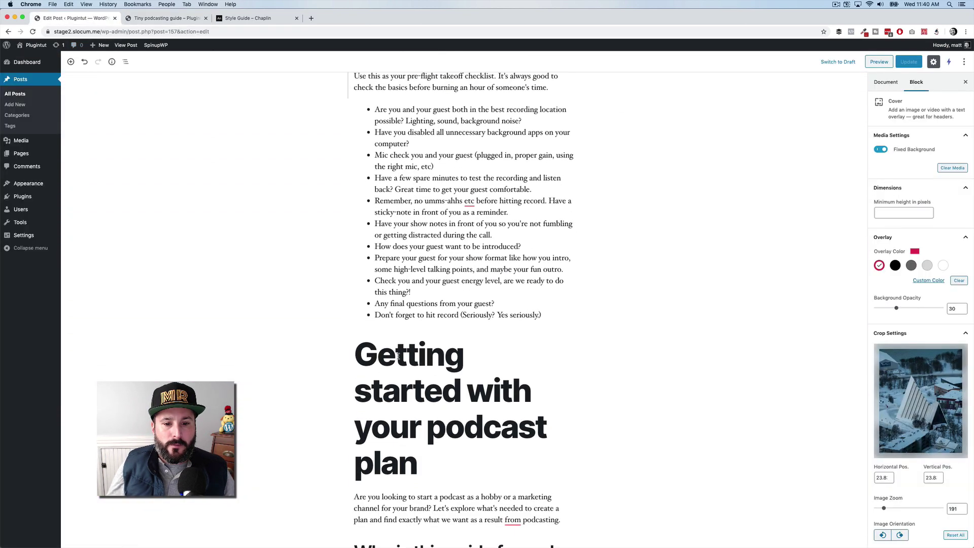
{"action": "left_click", "coordinate": [542, 306]}
{"action": "key", "text": "Return"}
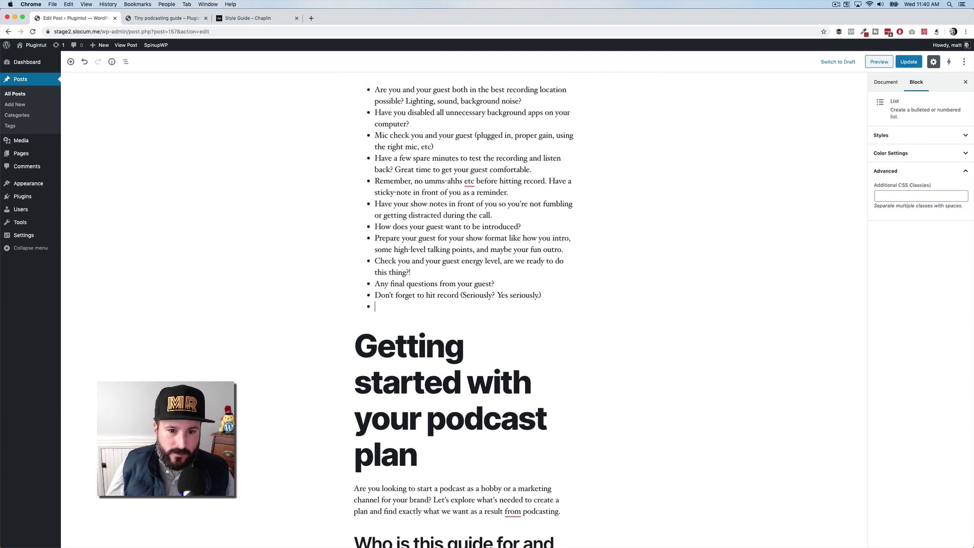
{"action": "key", "text": "Return"}
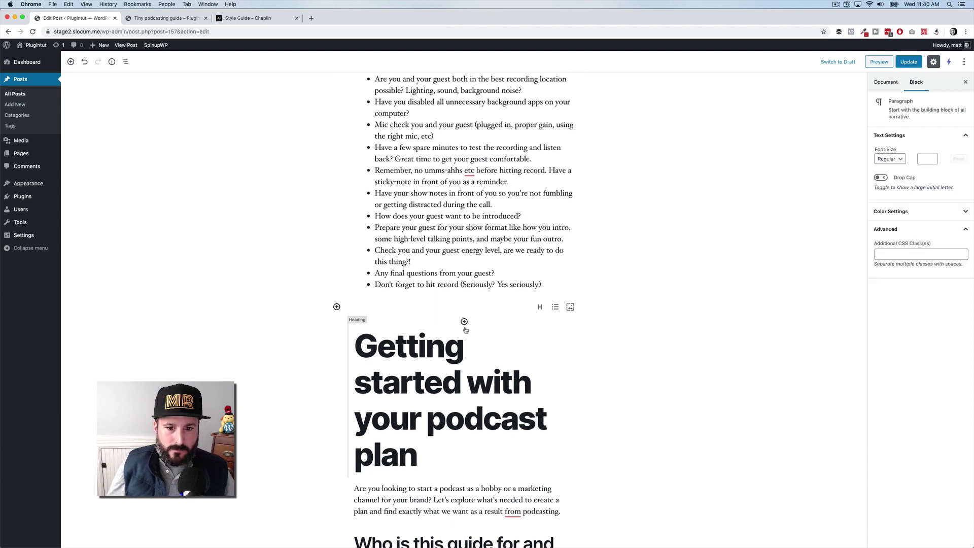
{"action": "left_click", "coordinate": [465, 322]}
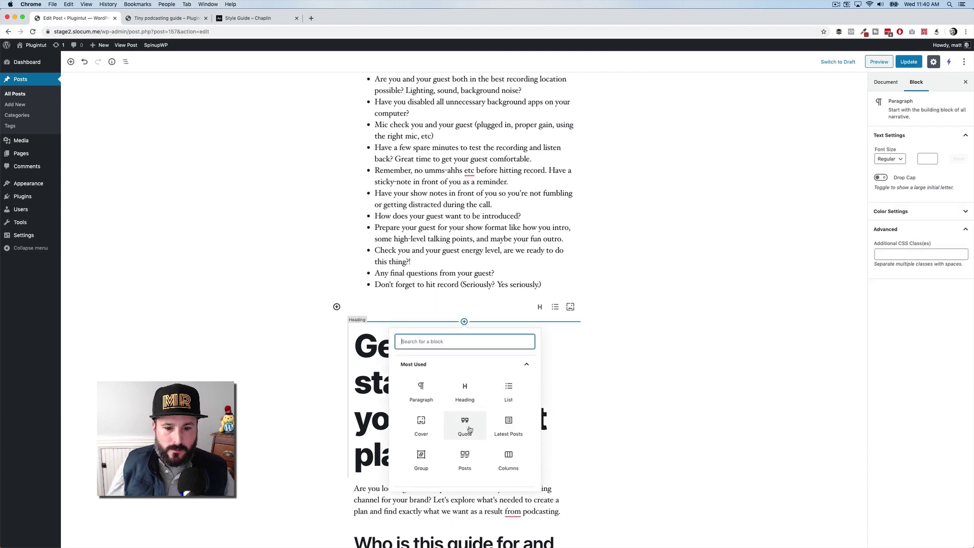
- Insert a Gallery block of the red car, snowy town and podcast desk photos from the Media Library
{"action": "type", "text": "im"}
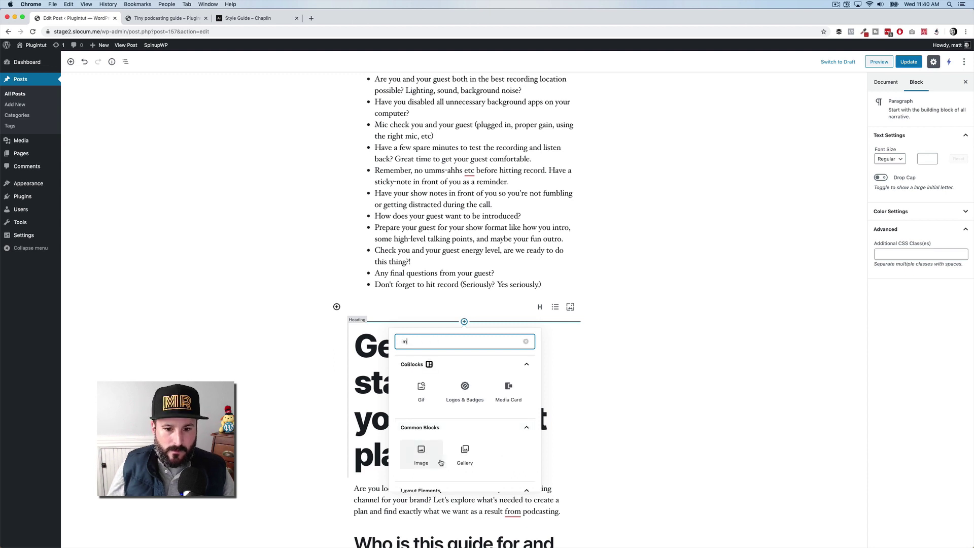
{"action": "left_click", "coordinate": [463, 453]}
{"action": "left_click", "coordinate": [487, 353]}
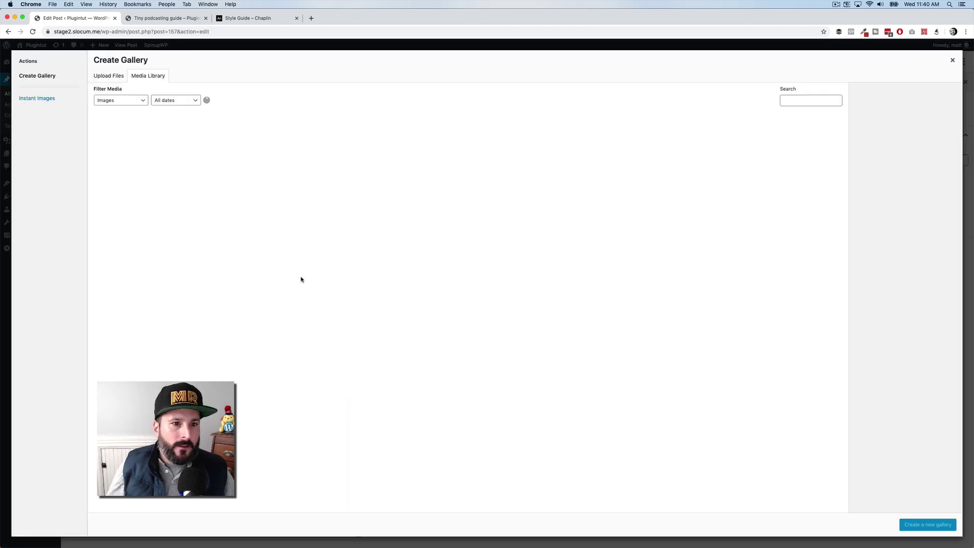
{"action": "left_click", "coordinate": [124, 140]}
{"action": "left_click", "coordinate": [179, 146]}
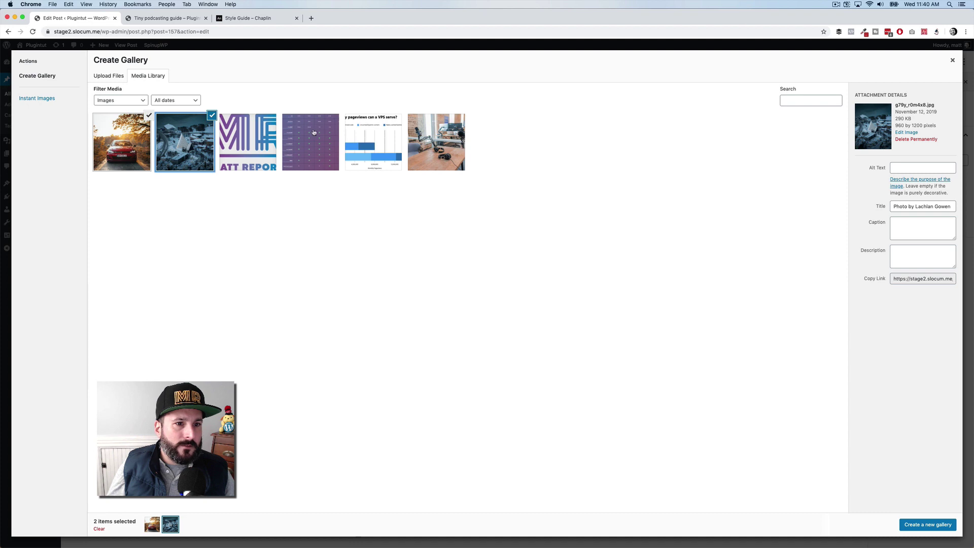
{"action": "left_click", "coordinate": [415, 139]}
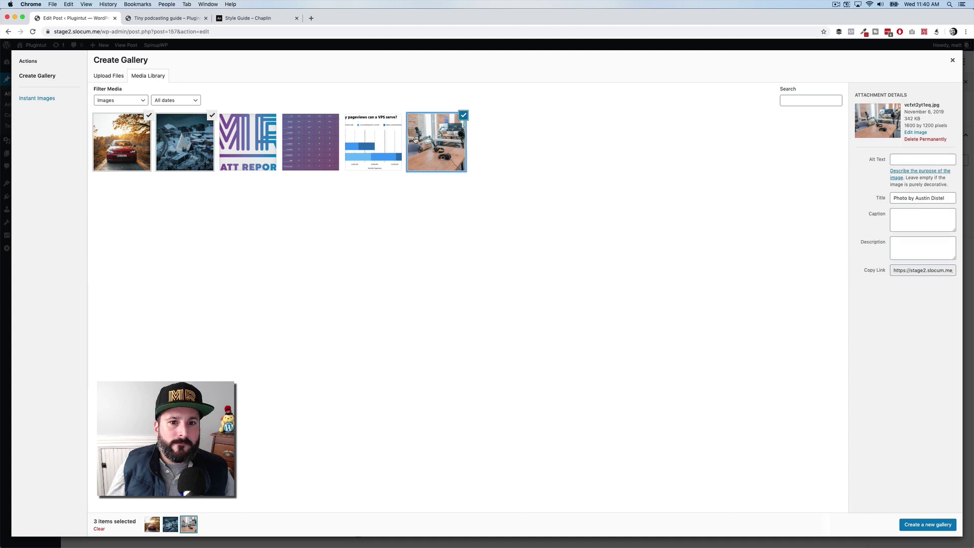
{"action": "left_click", "coordinate": [908, 528]}
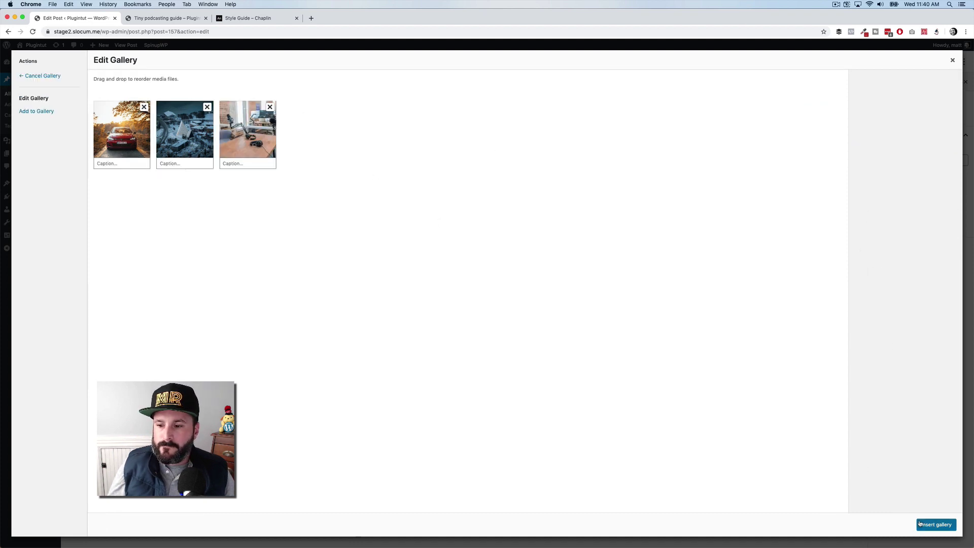
{"action": "left_click", "coordinate": [921, 523]}
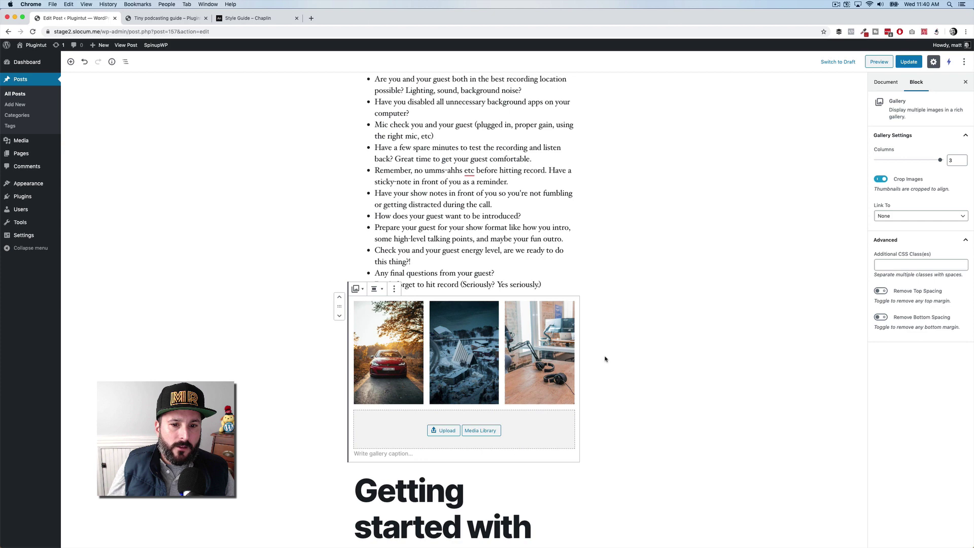
- Set the gallery to Wide Width with 2 columns and update the post
{"action": "left_click", "coordinate": [374, 288]}
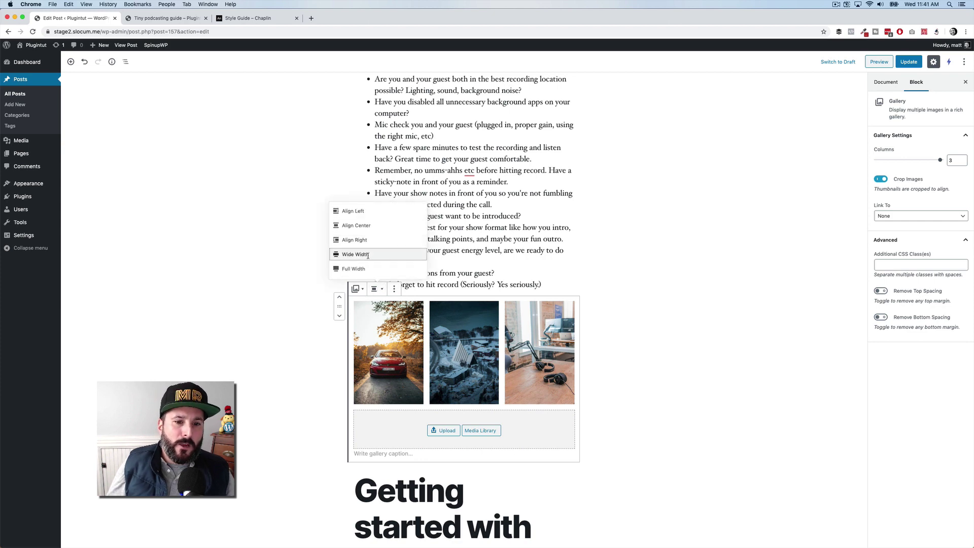
{"action": "left_click", "coordinate": [368, 255]}
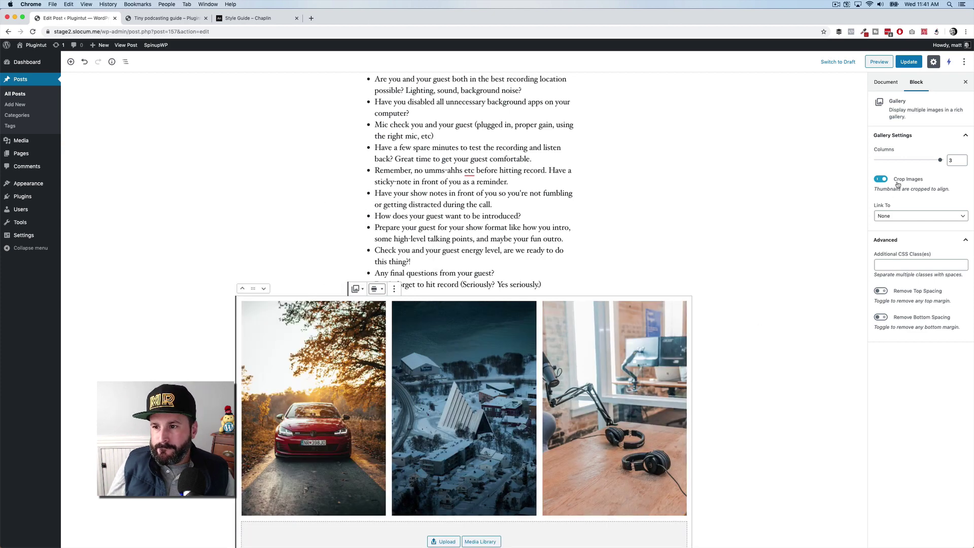
{"action": "left_click_drag", "start_coordinate": [940, 161], "coordinate": [922, 161]}
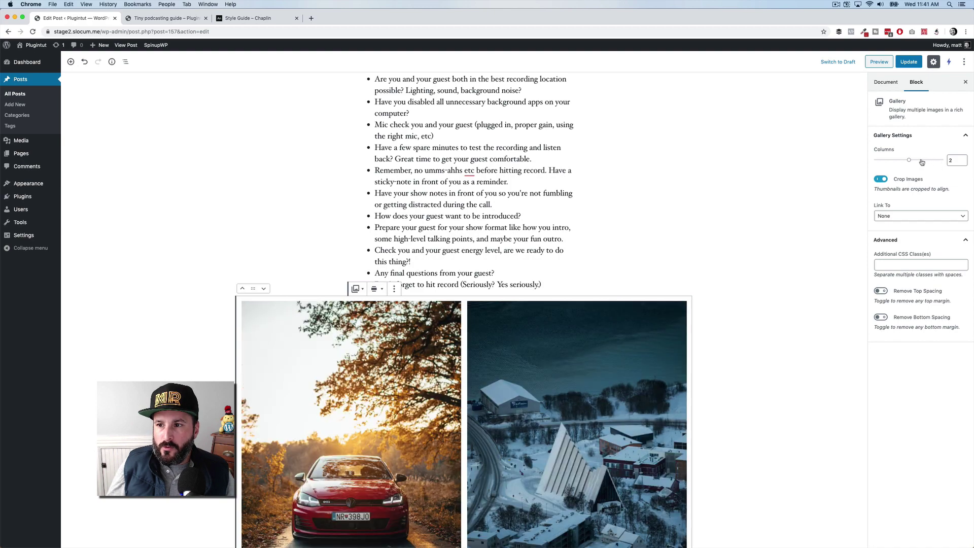
{"action": "scroll", "coordinate": [792, 220], "scroll_direction": "down", "scroll_amount": 10}
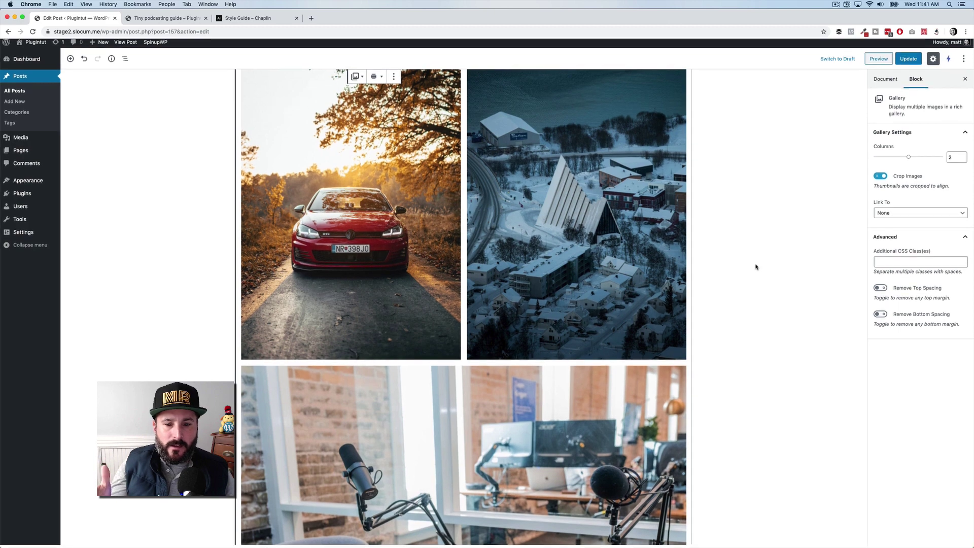
{"action": "scroll", "coordinate": [756, 267], "scroll_direction": "down", "scroll_amount": 6}
{"action": "scroll", "coordinate": [756, 266], "scroll_direction": "up", "scroll_amount": 2}
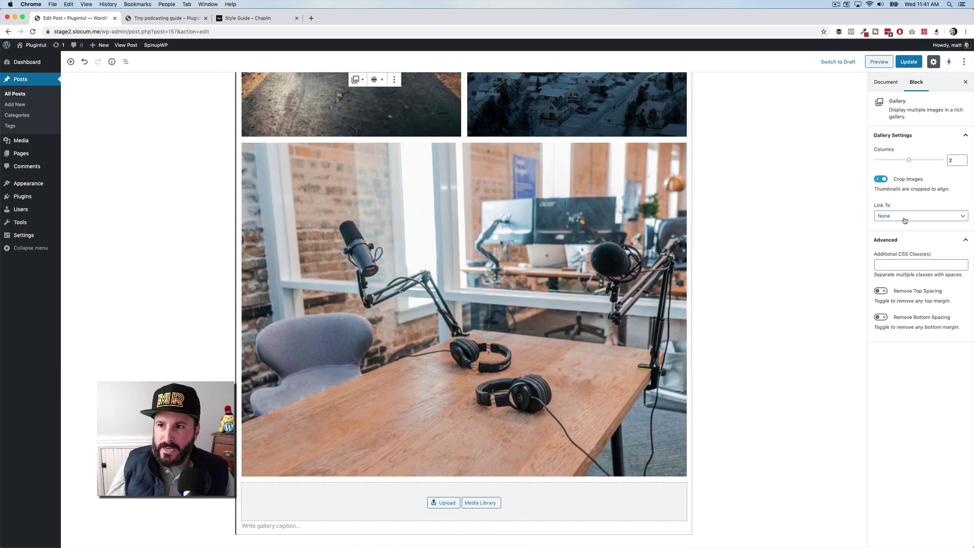
{"action": "left_click", "coordinate": [909, 62]}
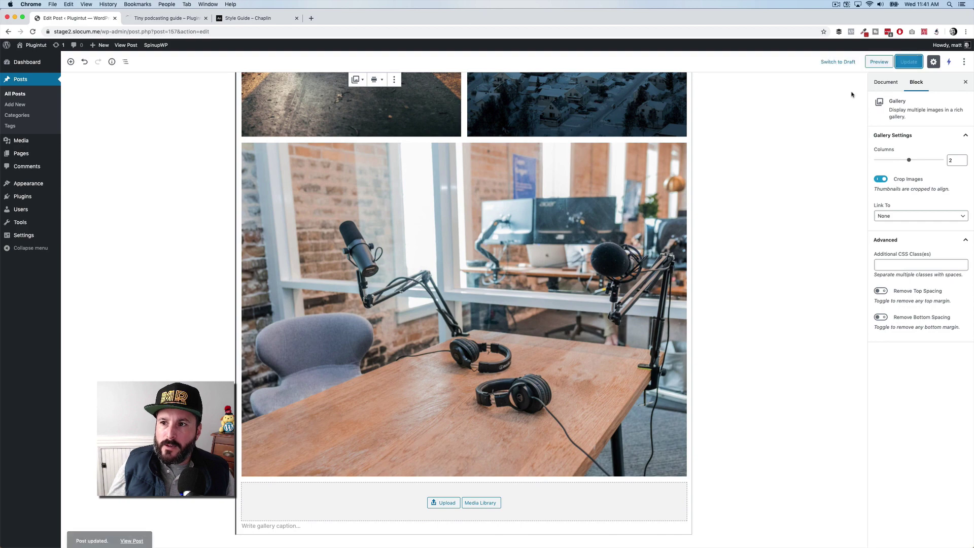
- Preview the post and scroll down to check the wide two-column gallery
{"action": "left_click", "coordinate": [880, 62]}
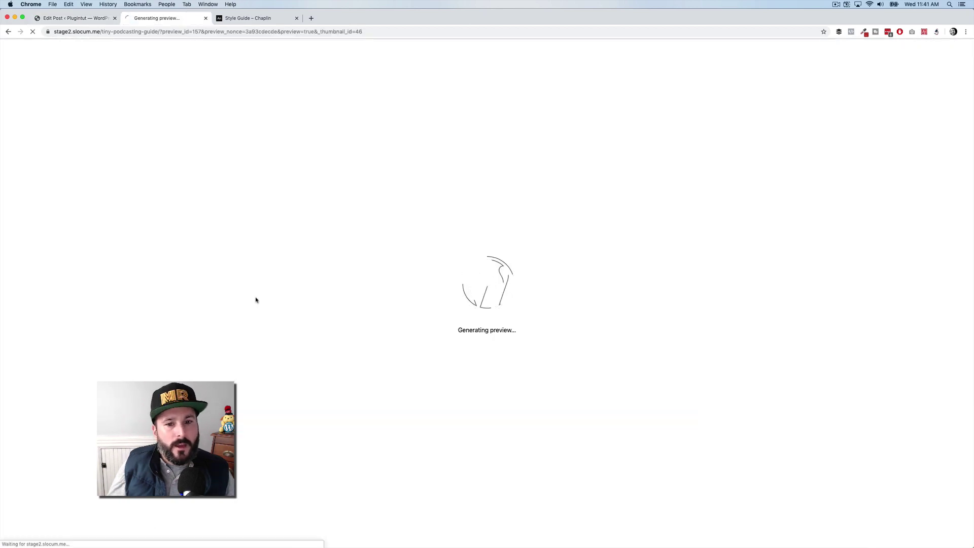
{"action": "scroll", "coordinate": [321, 313], "scroll_direction": "down", "scroll_amount": 20}
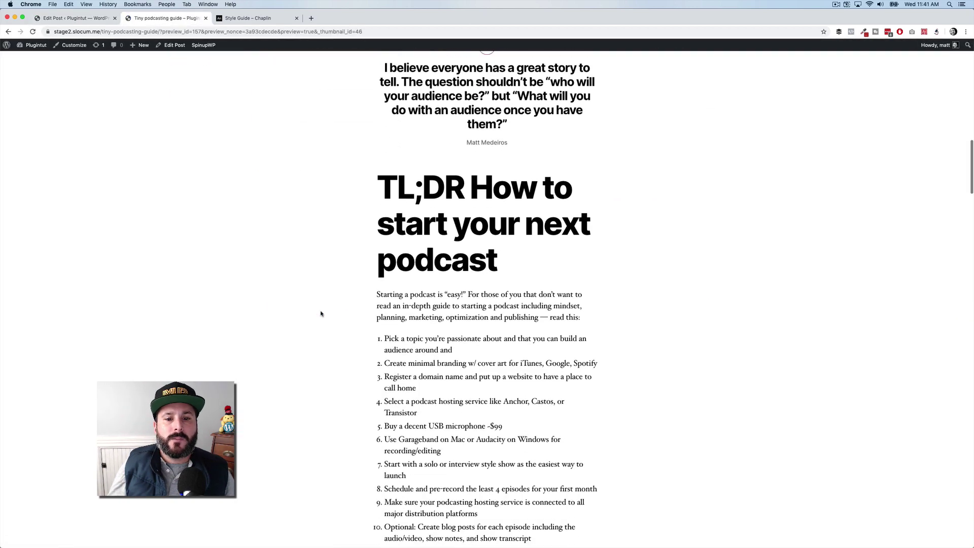
{"action": "scroll", "coordinate": [320, 314], "scroll_direction": "down", "scroll_amount": 20}
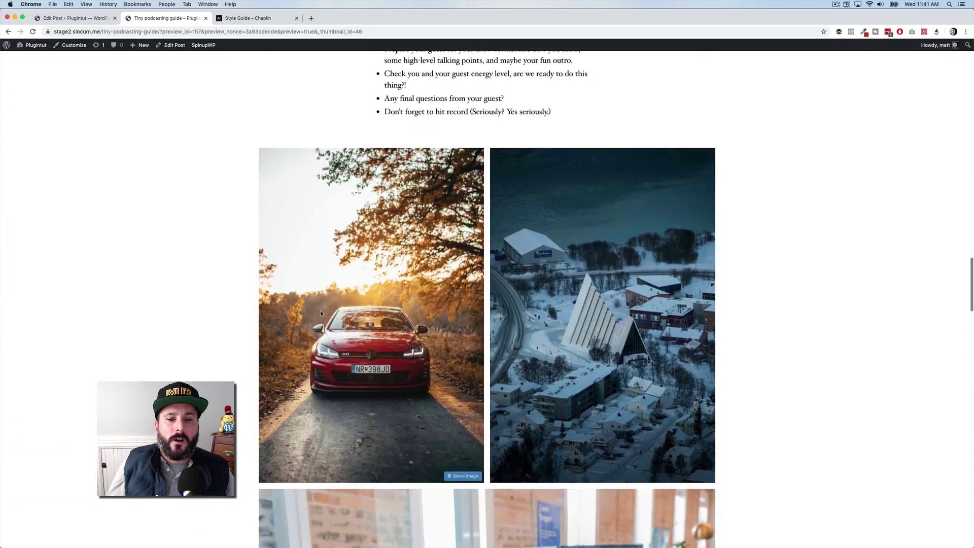
{"action": "scroll", "coordinate": [321, 314], "scroll_direction": "down", "scroll_amount": 10}
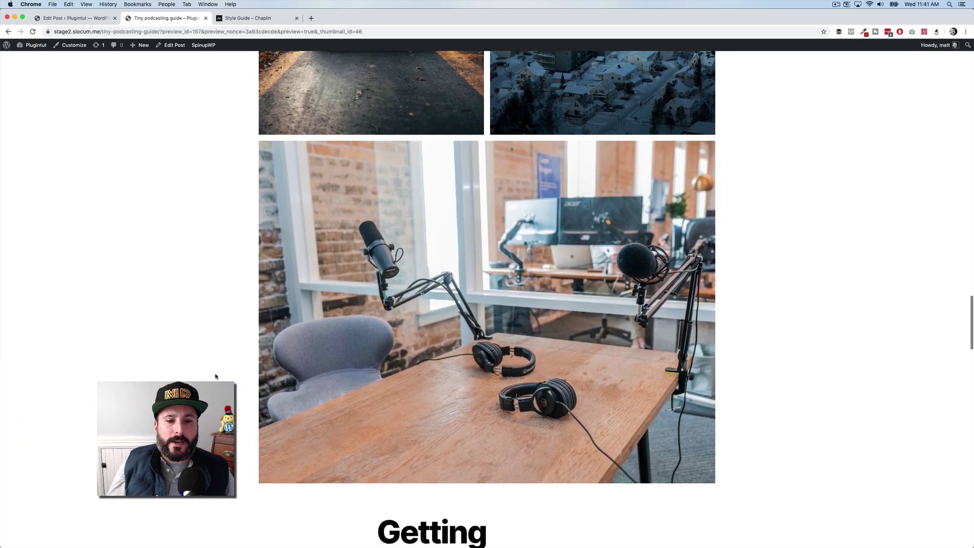
{"action": "scroll", "coordinate": [216, 377], "scroll_direction": "up", "scroll_amount": 10}
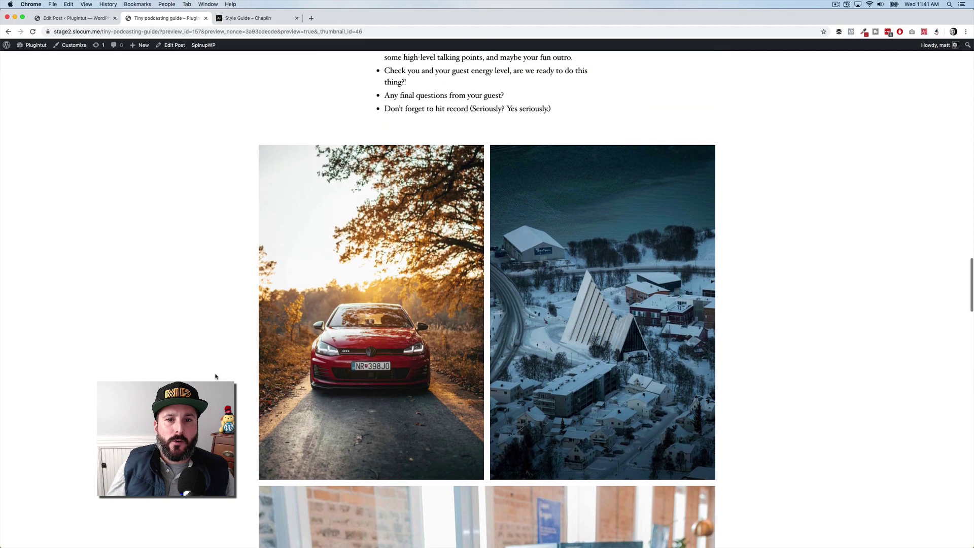
- Insert a 3-column, 3-row Table block after the 7-years-of-experience paragraph and make it Wide Width
{"action": "left_click", "coordinate": [86, 17]}
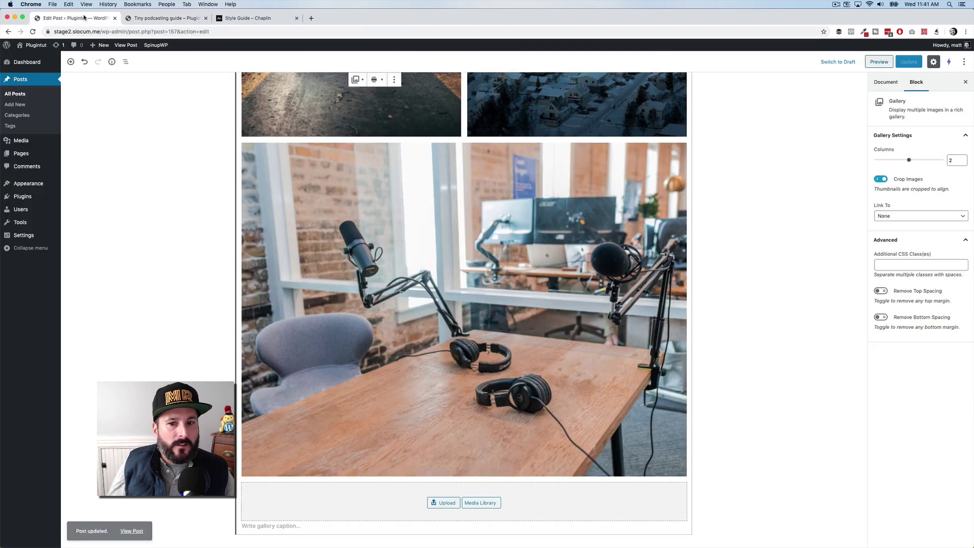
{"action": "left_click", "coordinate": [203, 348]}
{"action": "scroll", "coordinate": [265, 331], "scroll_direction": "down", "scroll_amount": 5}
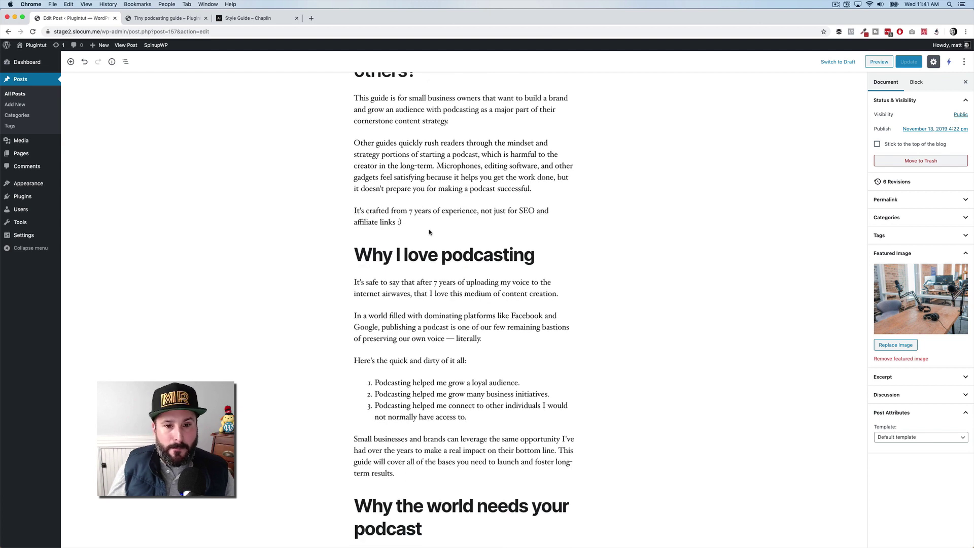
{"action": "left_click", "coordinate": [425, 222]}
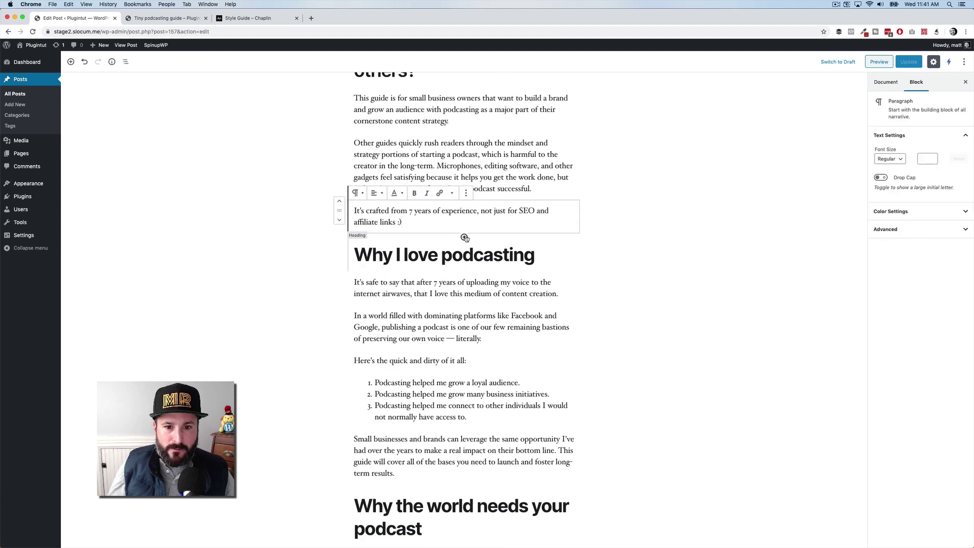
{"action": "left_click", "coordinate": [464, 237]}
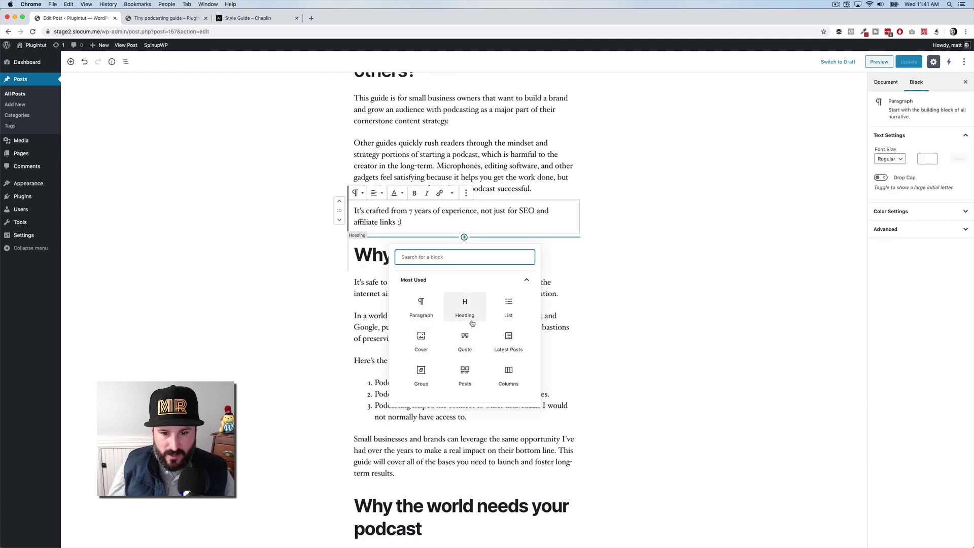
{"action": "type", "text": "table"}
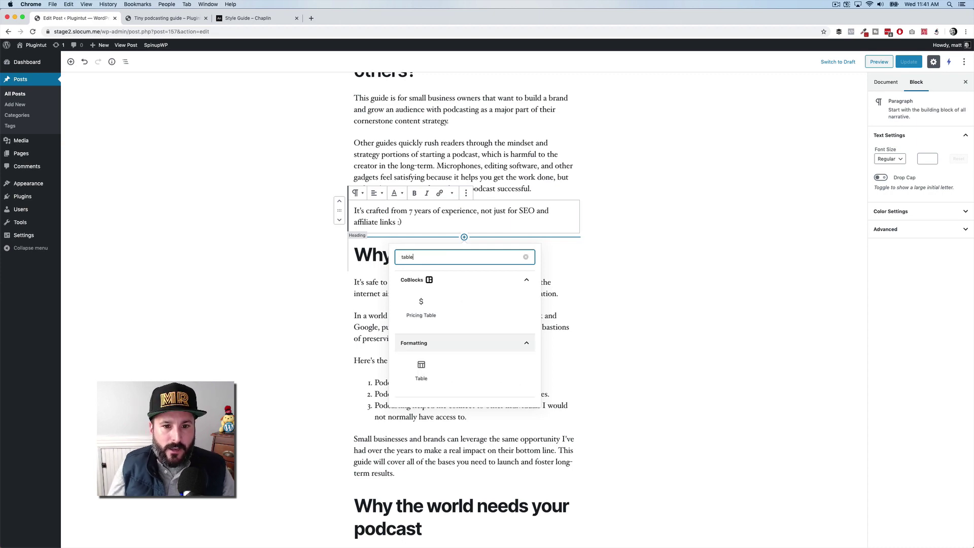
{"action": "left_click", "coordinate": [423, 364]}
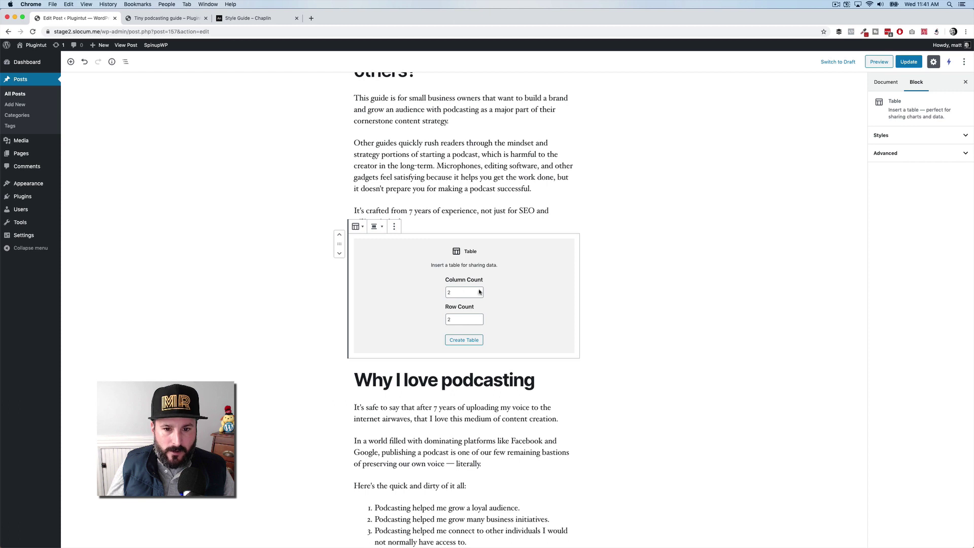
{"action": "left_click", "coordinate": [480, 318]}
{"action": "left_click", "coordinate": [476, 341]}
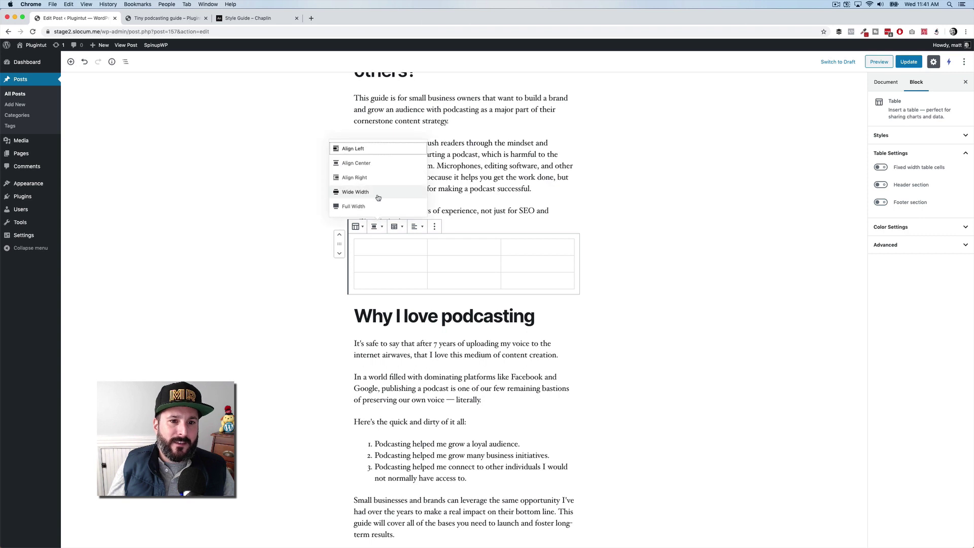
{"action": "left_click", "coordinate": [378, 198]}
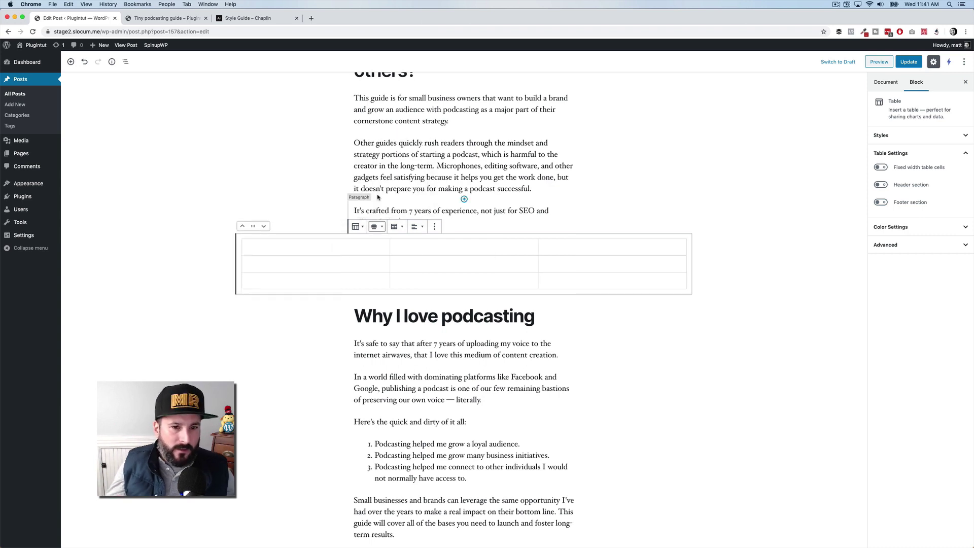
{"action": "left_click", "coordinate": [321, 247]}
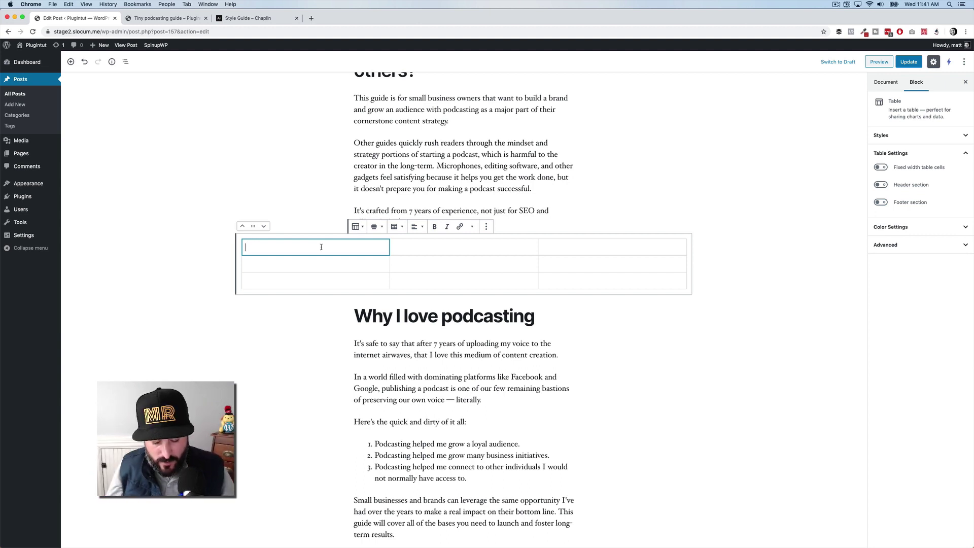
- Type 'Data 1' in the first cell and paste it across the rest of the first row
{"action": "type", "text": "Data 1"}
{"action": "key", "text": "super+a"}
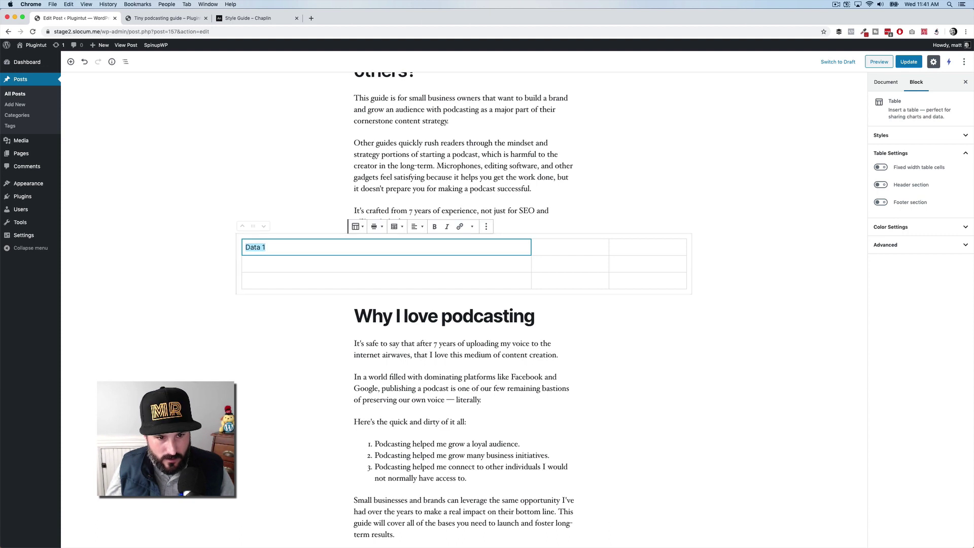
{"action": "key", "text": "super+c"}
{"action": "left_click", "coordinate": [590, 244]}
{"action": "key", "text": "super+v"}
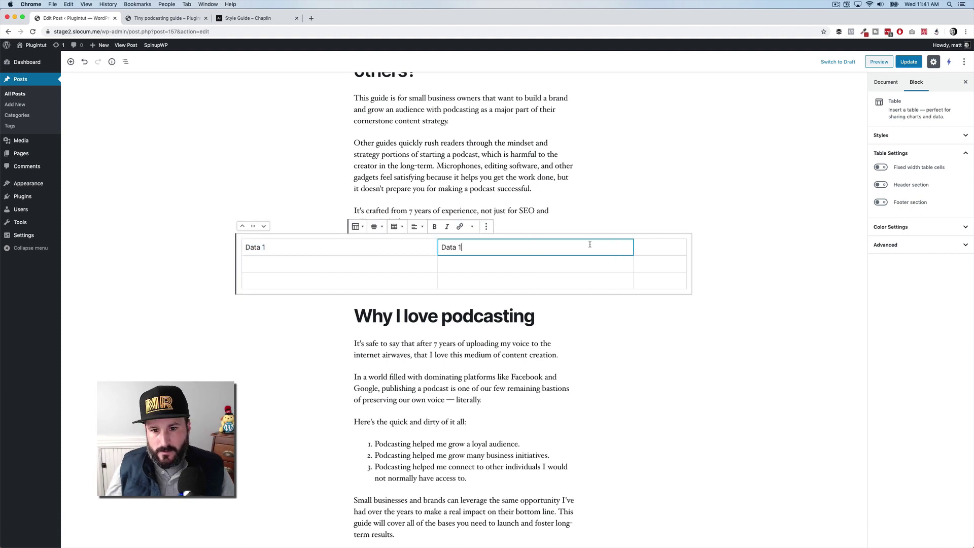
{"action": "left_click", "coordinate": [658, 245]}
{"action": "key", "text": "super+v"}
- Paste 'Data 1' into the six remaining cells of the second and third rows
{"action": "left_click", "coordinate": [653, 263]}
{"action": "key", "text": "super+v"}
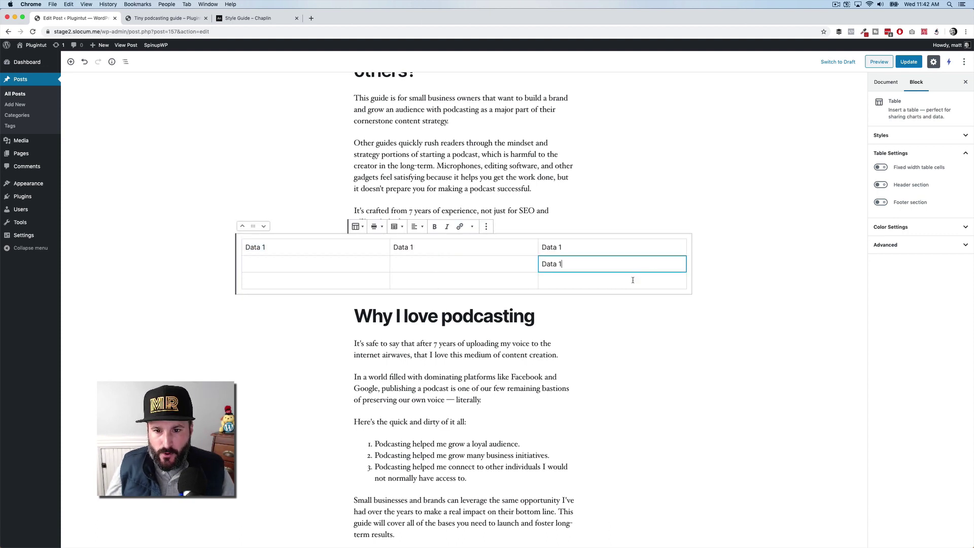
{"action": "left_click", "coordinate": [633, 280]}
{"action": "key", "text": "super+v"}
{"action": "left_click", "coordinate": [502, 279]}
{"action": "key", "text": "super+v"}
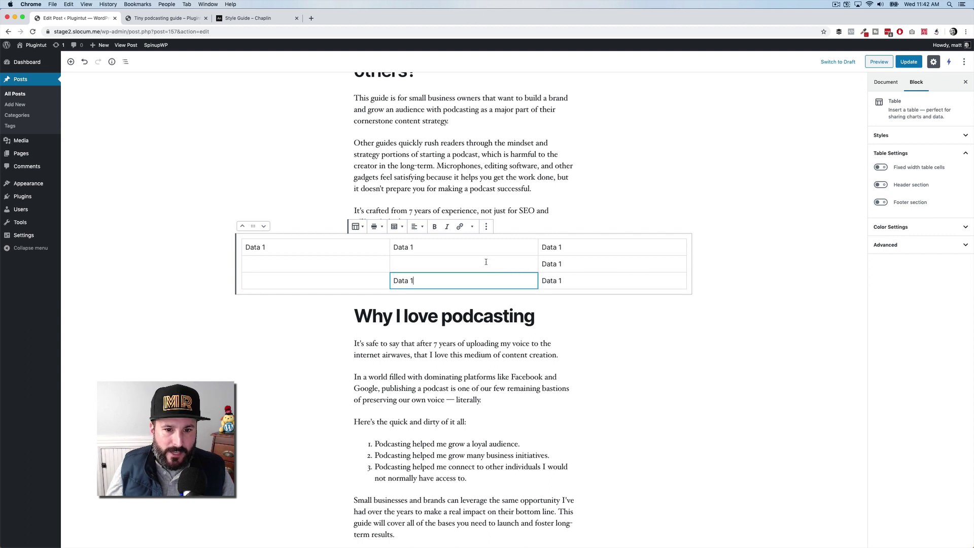
{"action": "left_click", "coordinate": [454, 267]}
{"action": "key", "text": "super+v"}
{"action": "left_click", "coordinate": [320, 273]}
{"action": "key", "text": "super+v"}
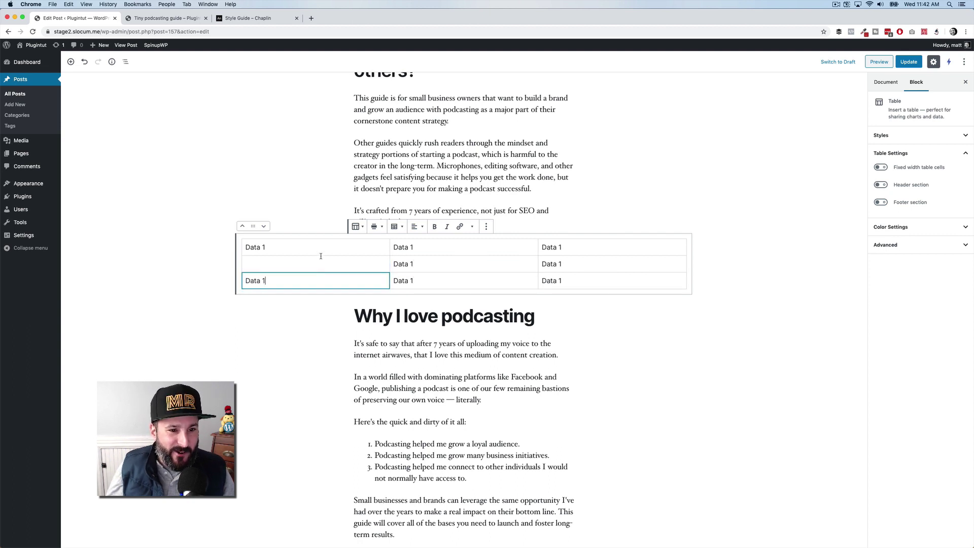
{"action": "left_click", "coordinate": [319, 264]}
{"action": "key", "text": "super+v"}
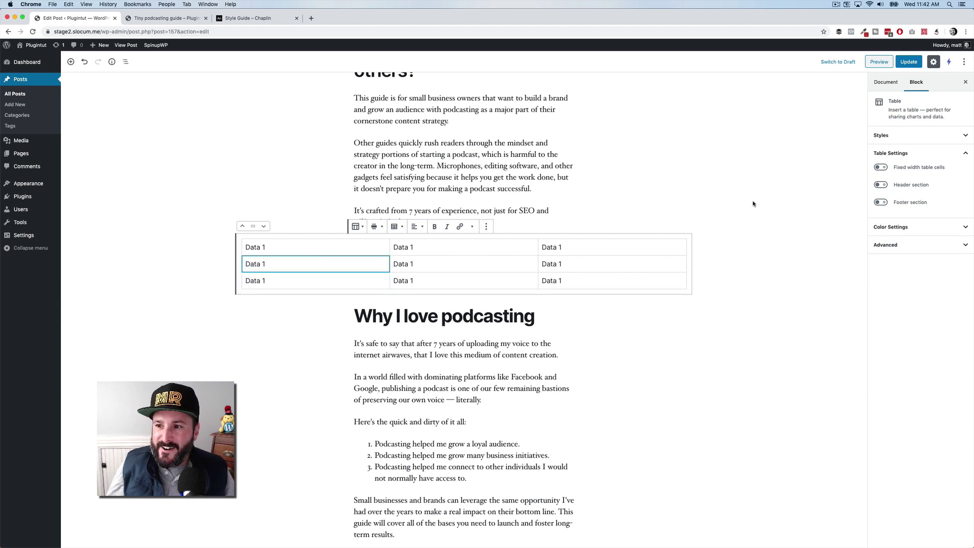
- Toggle the Header section on and back off, leaving no header row, and update the post
{"action": "left_click", "coordinate": [882, 185]}
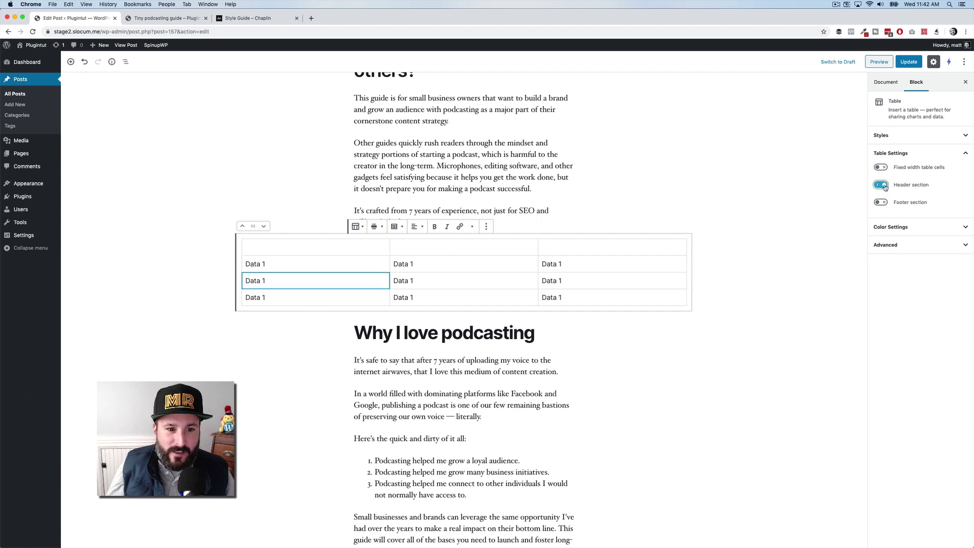
{"action": "left_click", "coordinate": [883, 185]}
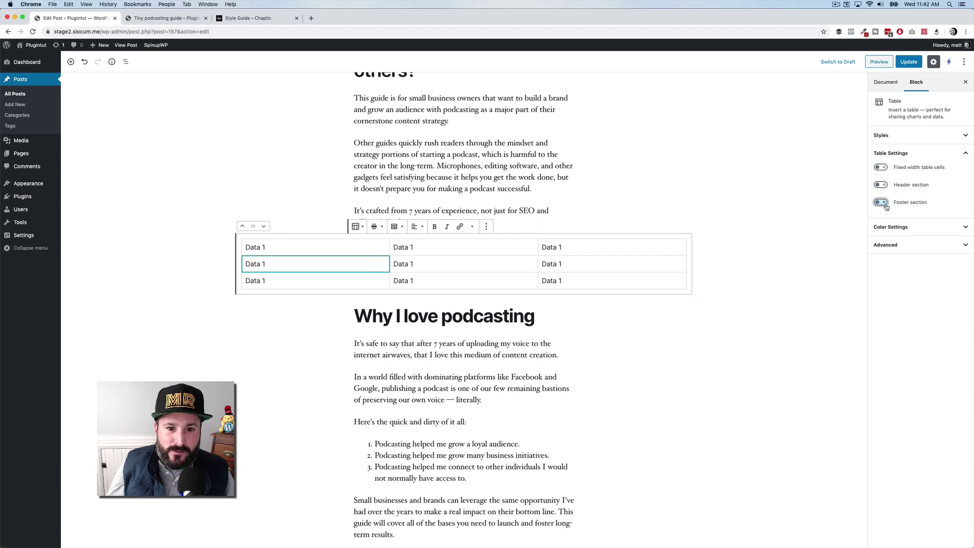
{"action": "left_click", "coordinate": [912, 64]}
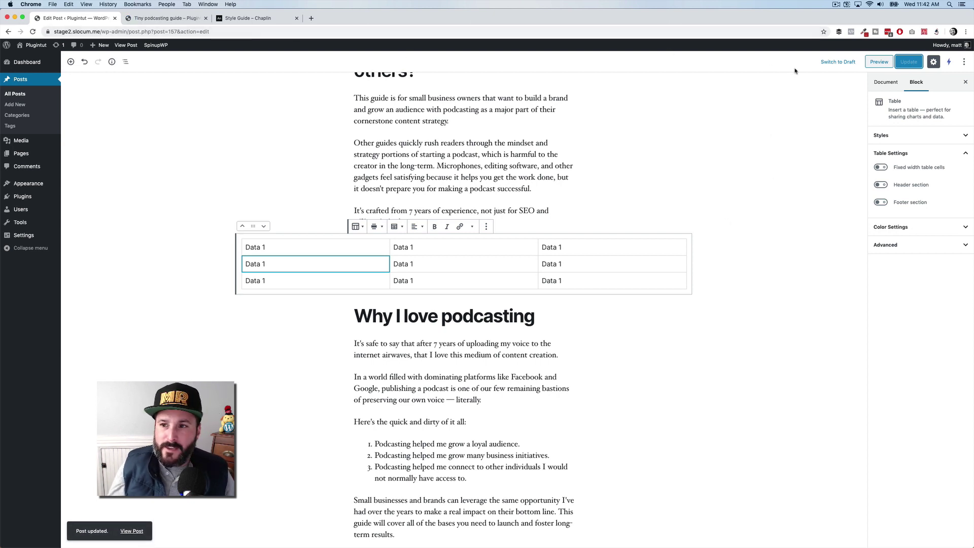
{"action": "left_click", "coordinate": [879, 62]}
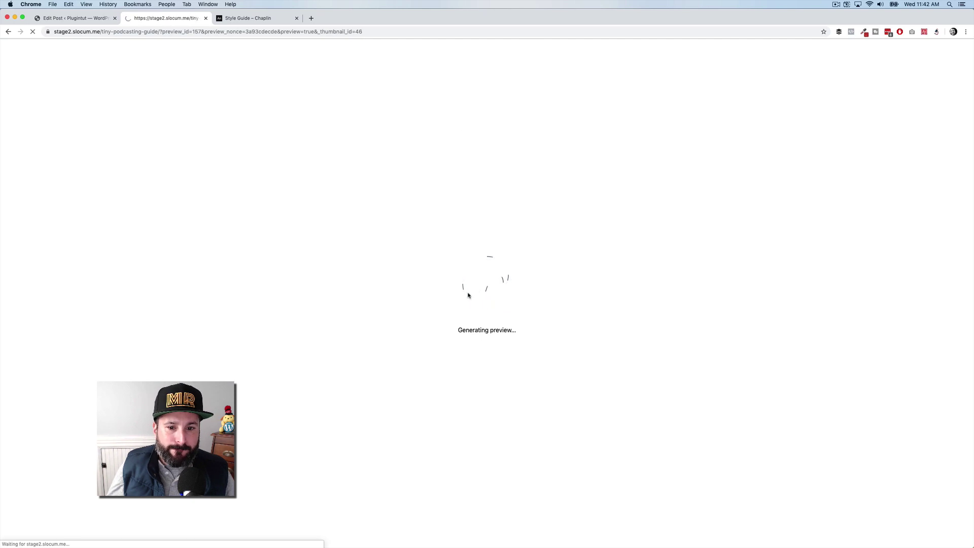
{"action": "scroll", "coordinate": [469, 296], "scroll_direction": "down", "scroll_amount": 20}
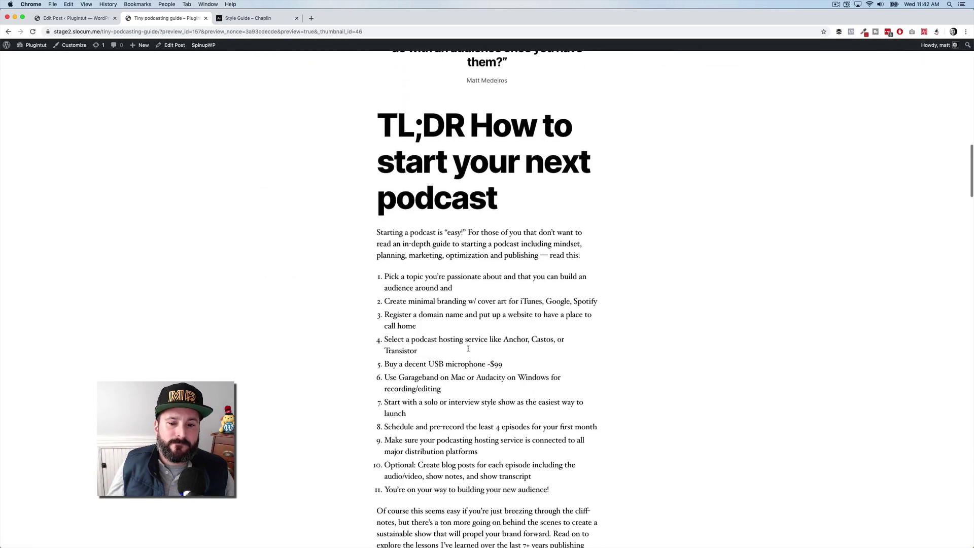
{"action": "scroll", "coordinate": [469, 349], "scroll_direction": "down", "scroll_amount": 20}
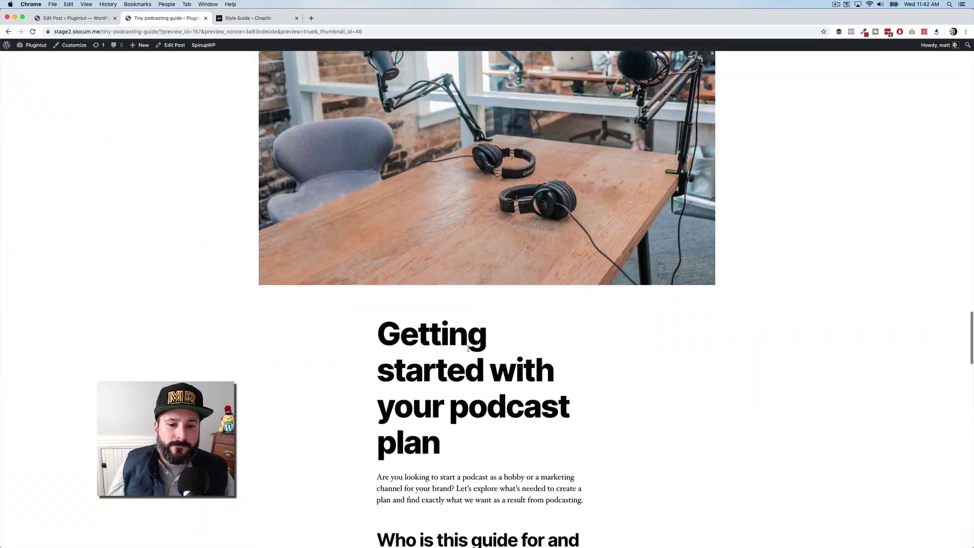
{"action": "scroll", "coordinate": [468, 349], "scroll_direction": "down", "scroll_amount": 2}
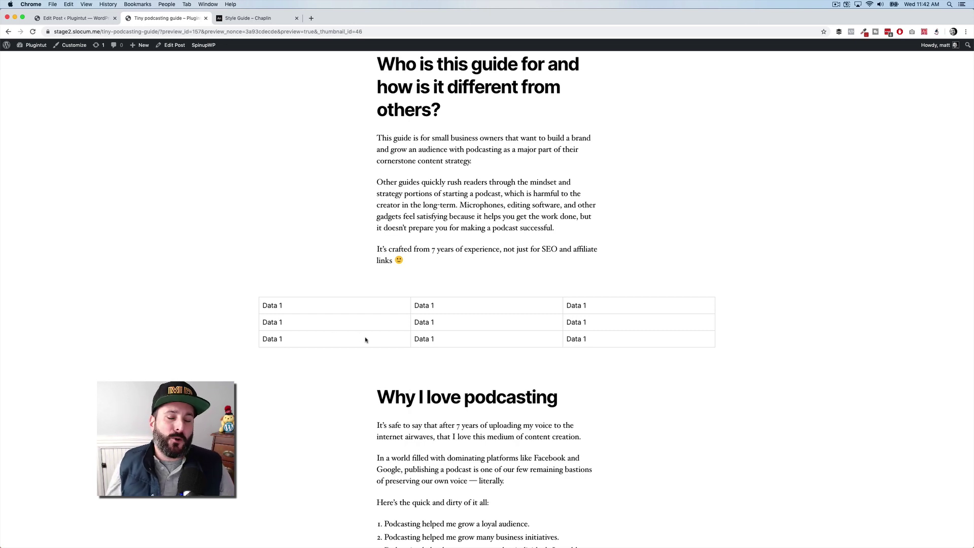
{"action": "scroll", "coordinate": [365, 340], "scroll_direction": "down", "scroll_amount": 4}
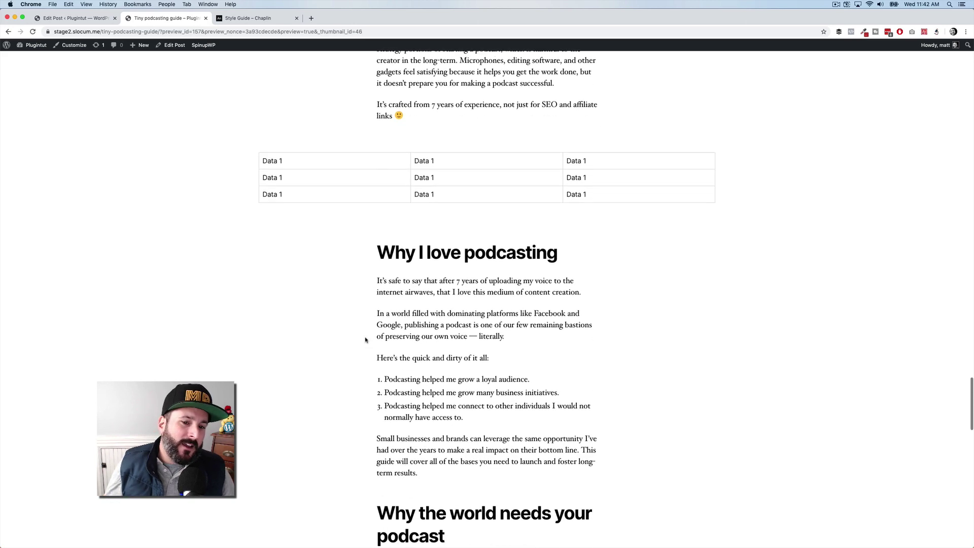
{"action": "scroll", "coordinate": [366, 340], "scroll_direction": "up", "scroll_amount": 2}
{"action": "scroll", "coordinate": [365, 340], "scroll_direction": "down", "scroll_amount": 4}
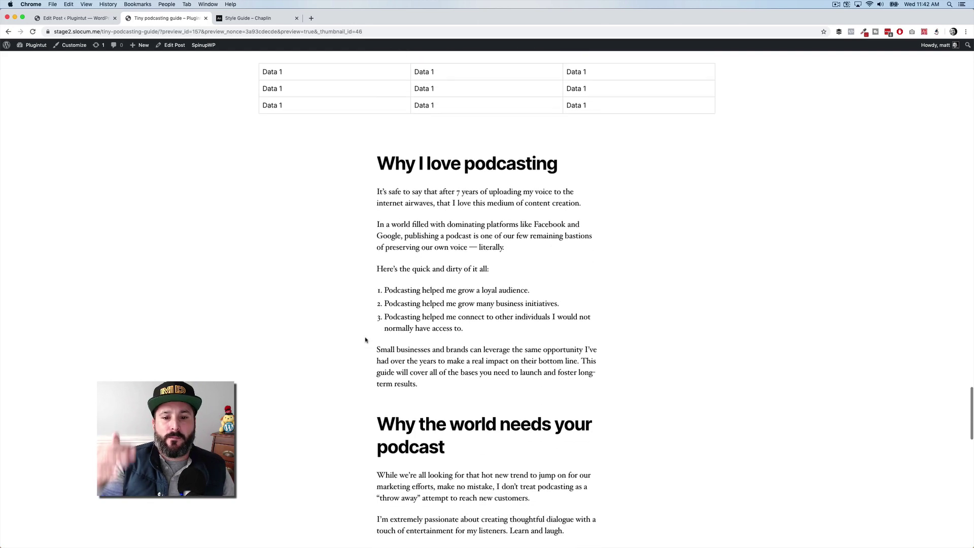
{"action": "scroll", "coordinate": [365, 340], "scroll_direction": "up", "scroll_amount": 2}
{"action": "scroll", "coordinate": [365, 340], "scroll_direction": "down", "scroll_amount": 1}
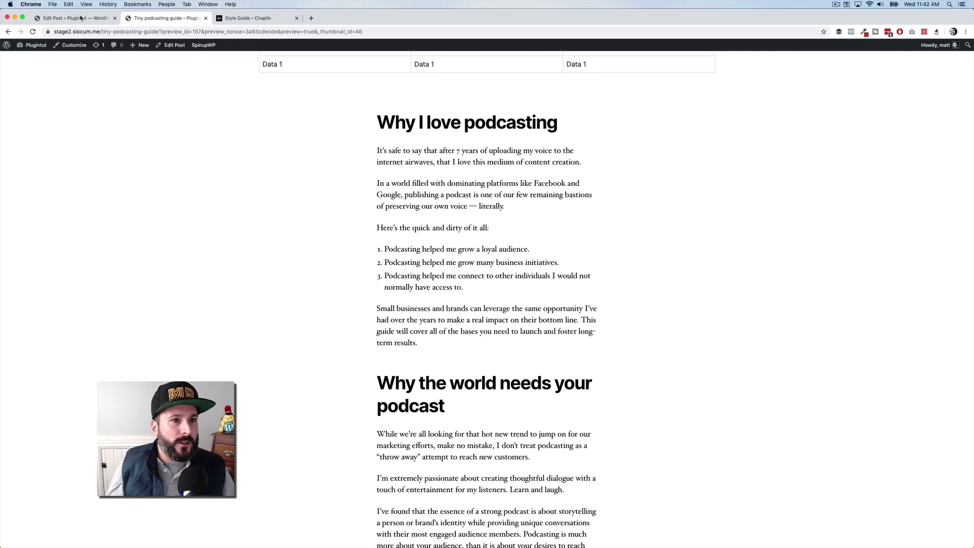
{"action": "left_click", "coordinate": [58, 18]}
- Scroll through the post past the cover, gallery and table, then select the numbered list under Why I love podcasting
{"action": "scroll", "coordinate": [370, 248], "scroll_direction": "up", "scroll_amount": 10}
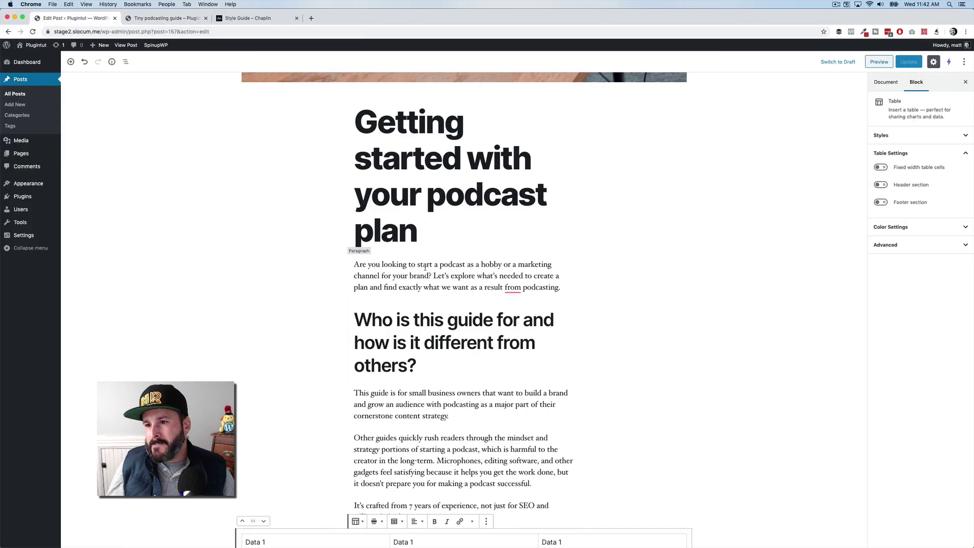
{"action": "scroll", "coordinate": [457, 269], "scroll_direction": "down", "scroll_amount": 20}
{"action": "scroll", "coordinate": [498, 288], "scroll_direction": "up", "scroll_amount": 4}
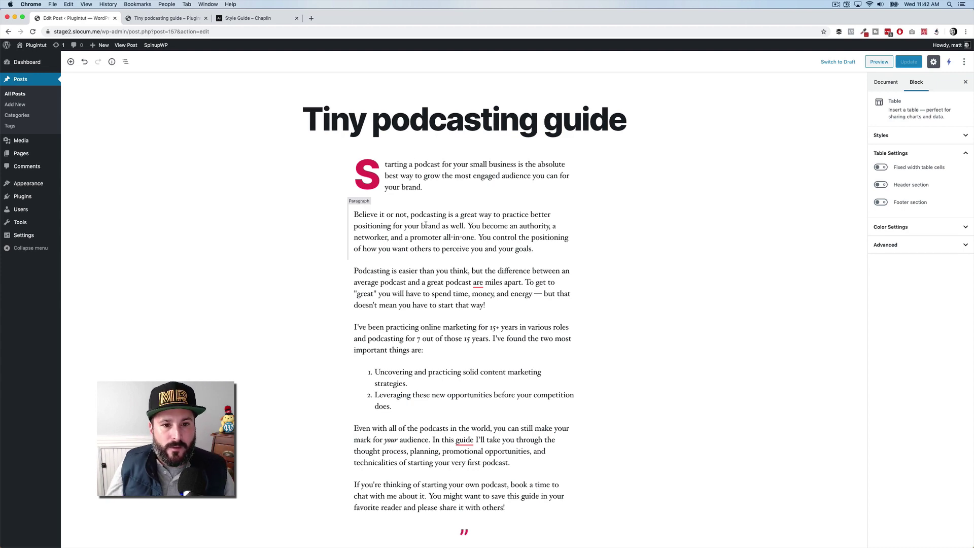
{"action": "scroll", "coordinate": [416, 211], "scroll_direction": "down", "scroll_amount": 4}
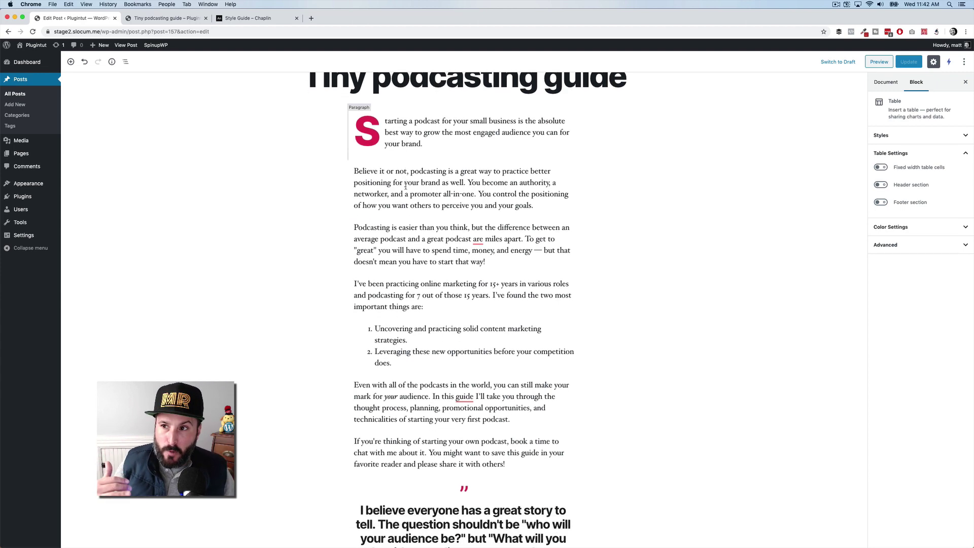
{"action": "scroll", "coordinate": [401, 192], "scroll_direction": "up", "scroll_amount": 3}
{"action": "scroll", "coordinate": [398, 184], "scroll_direction": "down", "scroll_amount": 6}
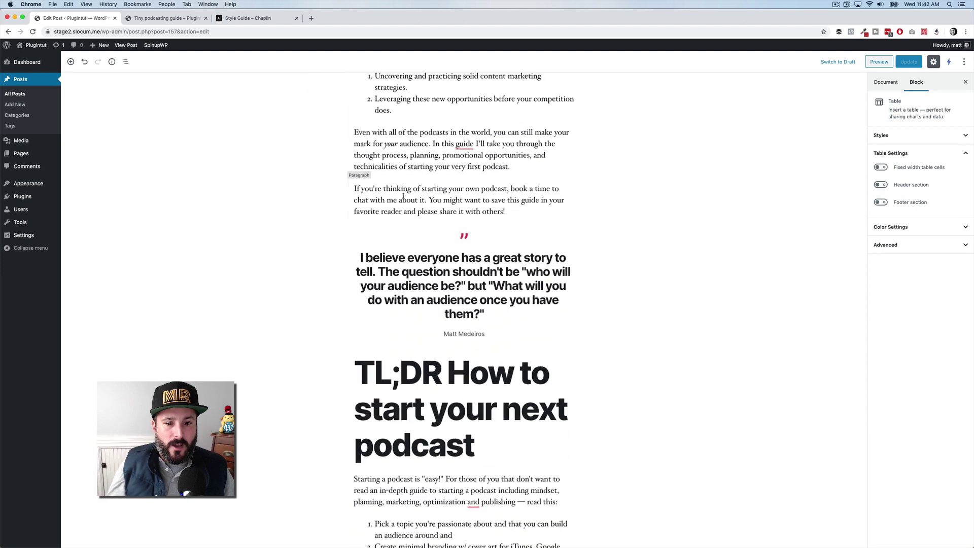
{"action": "scroll", "coordinate": [434, 244], "scroll_direction": "down", "scroll_amount": 15}
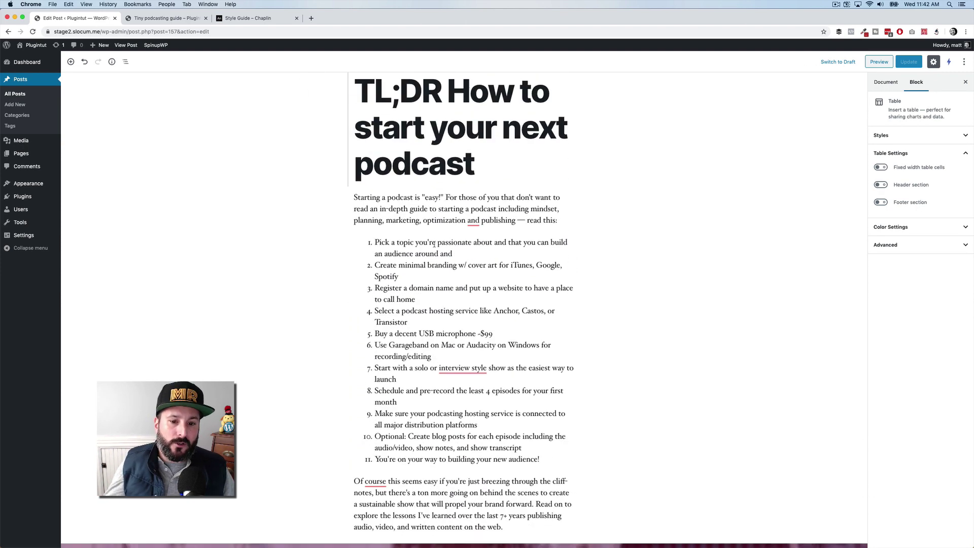
{"action": "scroll", "coordinate": [434, 244], "scroll_direction": "down", "scroll_amount": 5}
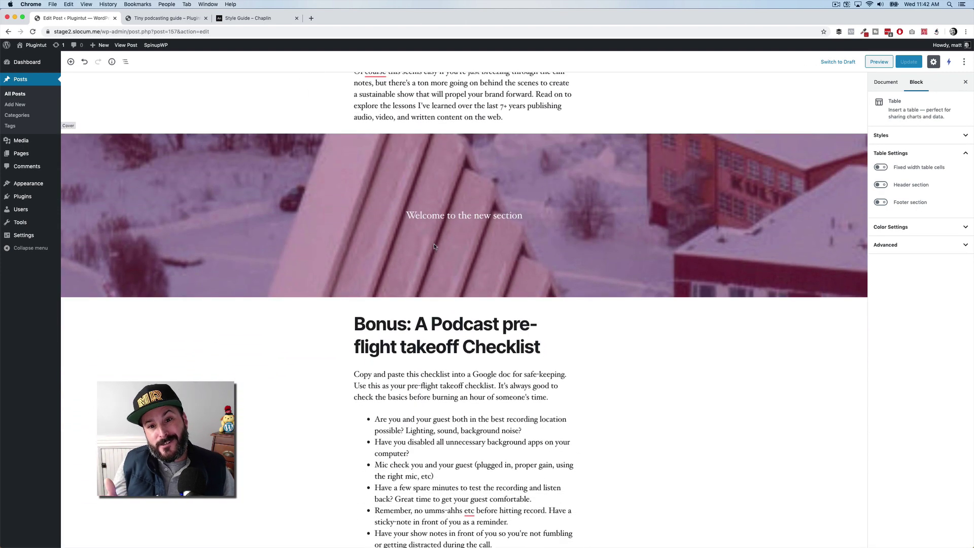
{"action": "scroll", "coordinate": [435, 246], "scroll_direction": "down", "scroll_amount": 8}
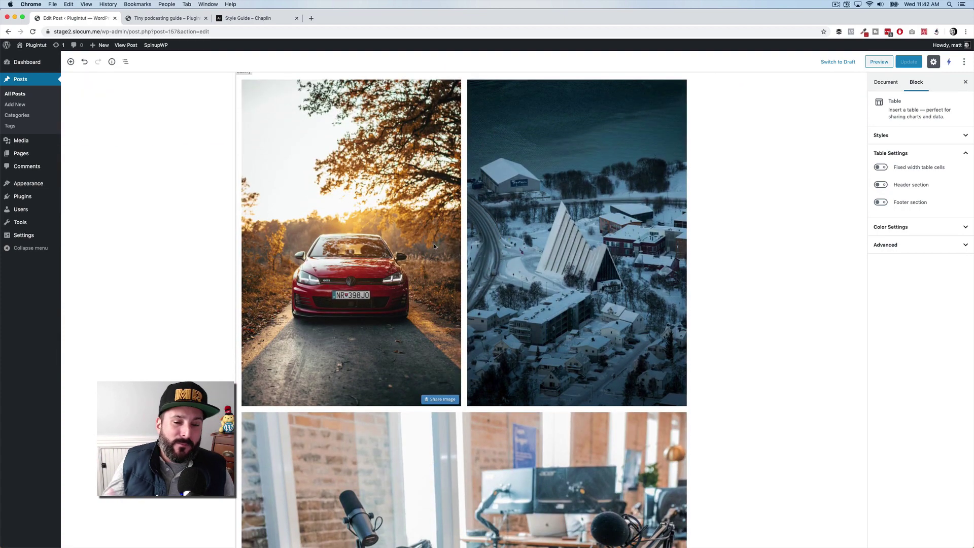
{"action": "scroll", "coordinate": [434, 246], "scroll_direction": "down", "scroll_amount": 3}
{"action": "scroll", "coordinate": [434, 247], "scroll_direction": "down", "scroll_amount": 3}
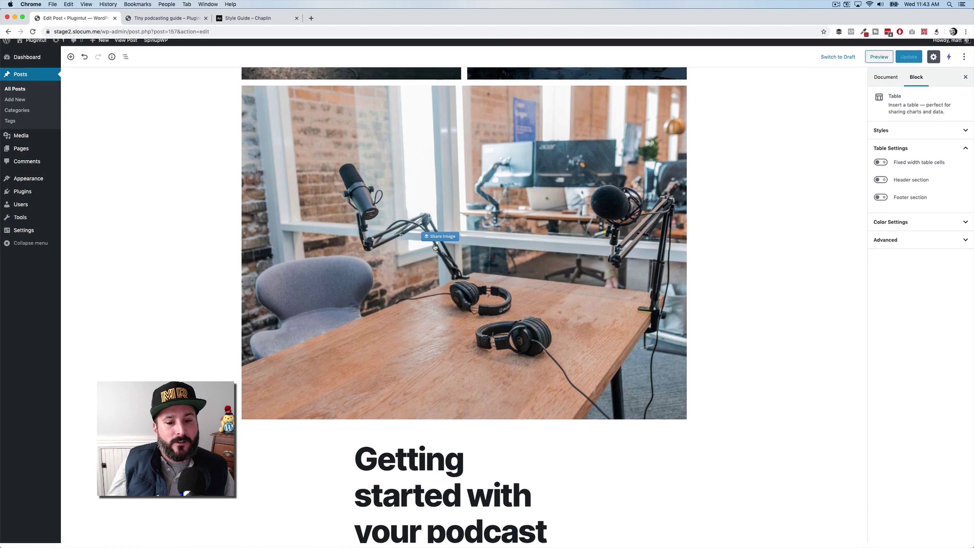
{"action": "scroll", "coordinate": [241, 491], "scroll_direction": "down", "scroll_amount": 15}
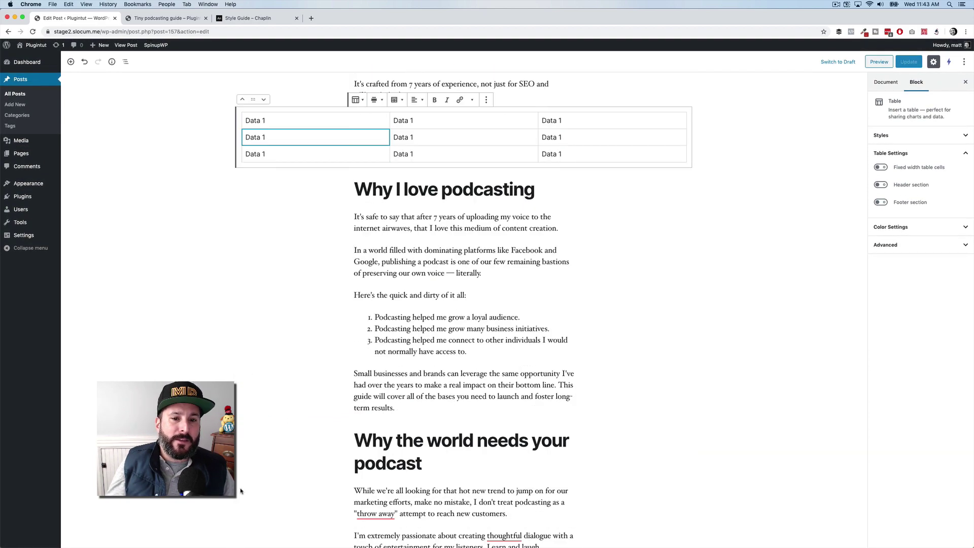
{"action": "scroll", "coordinate": [241, 491], "scroll_direction": "up", "scroll_amount": 1}
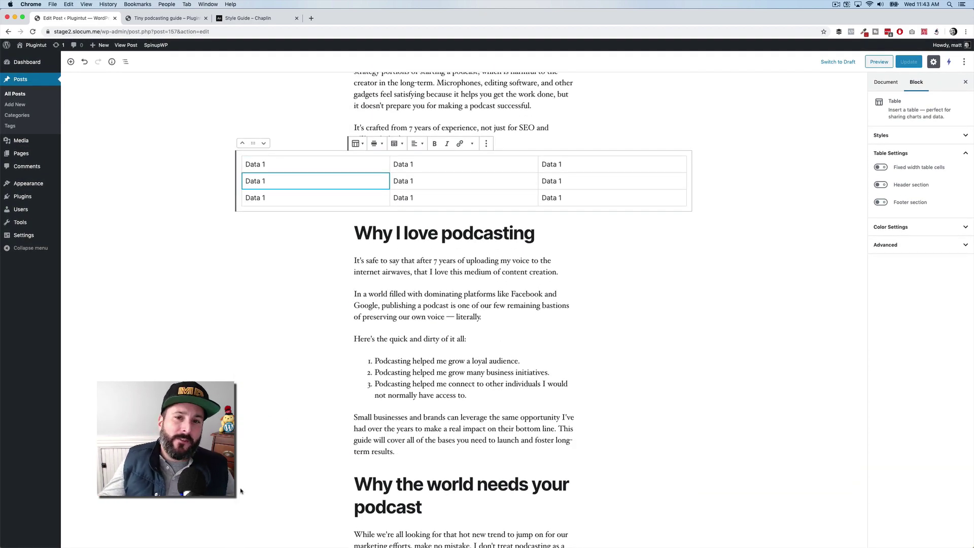
{"action": "left_click", "coordinate": [505, 372]}
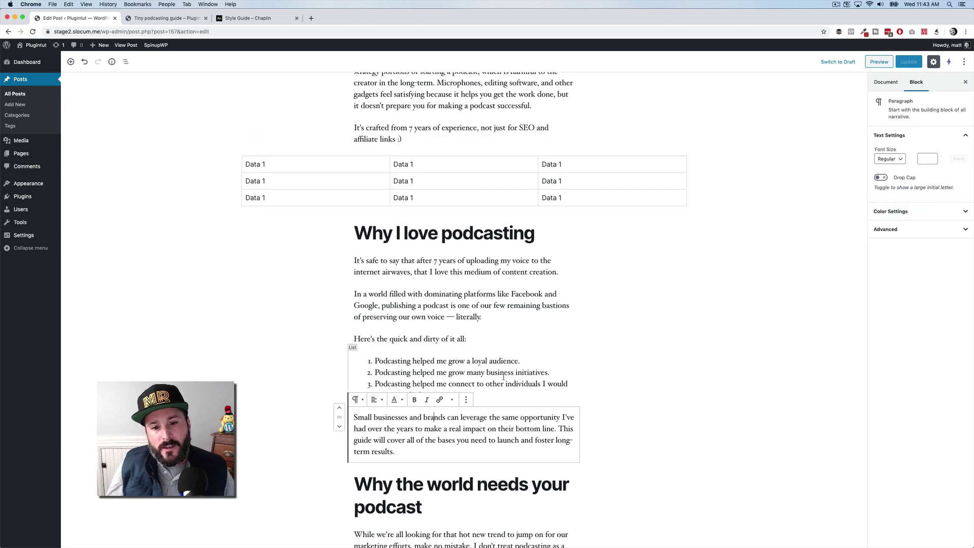